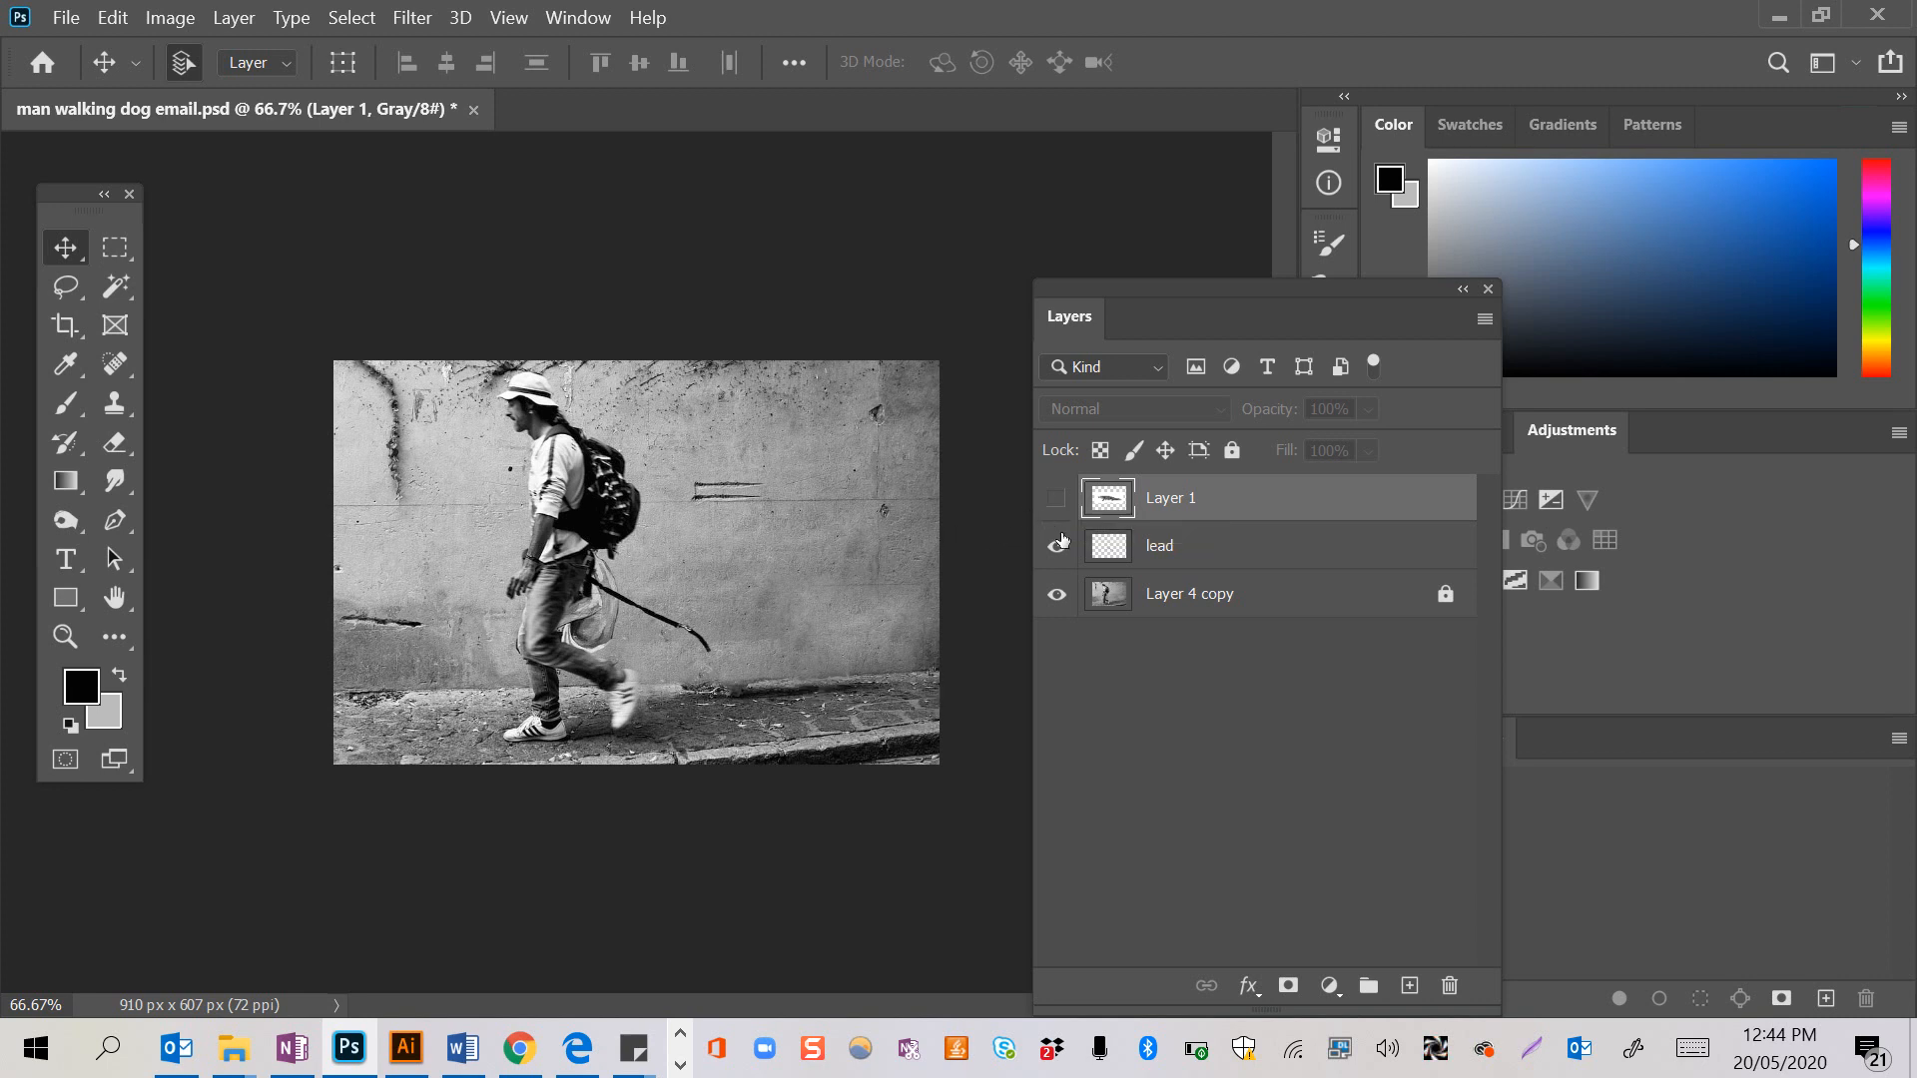
- Show Layer 1 in place of the lead layer and move the alligator image higher over the man
click(1059, 545)
click(1059, 546)
click(1060, 504)
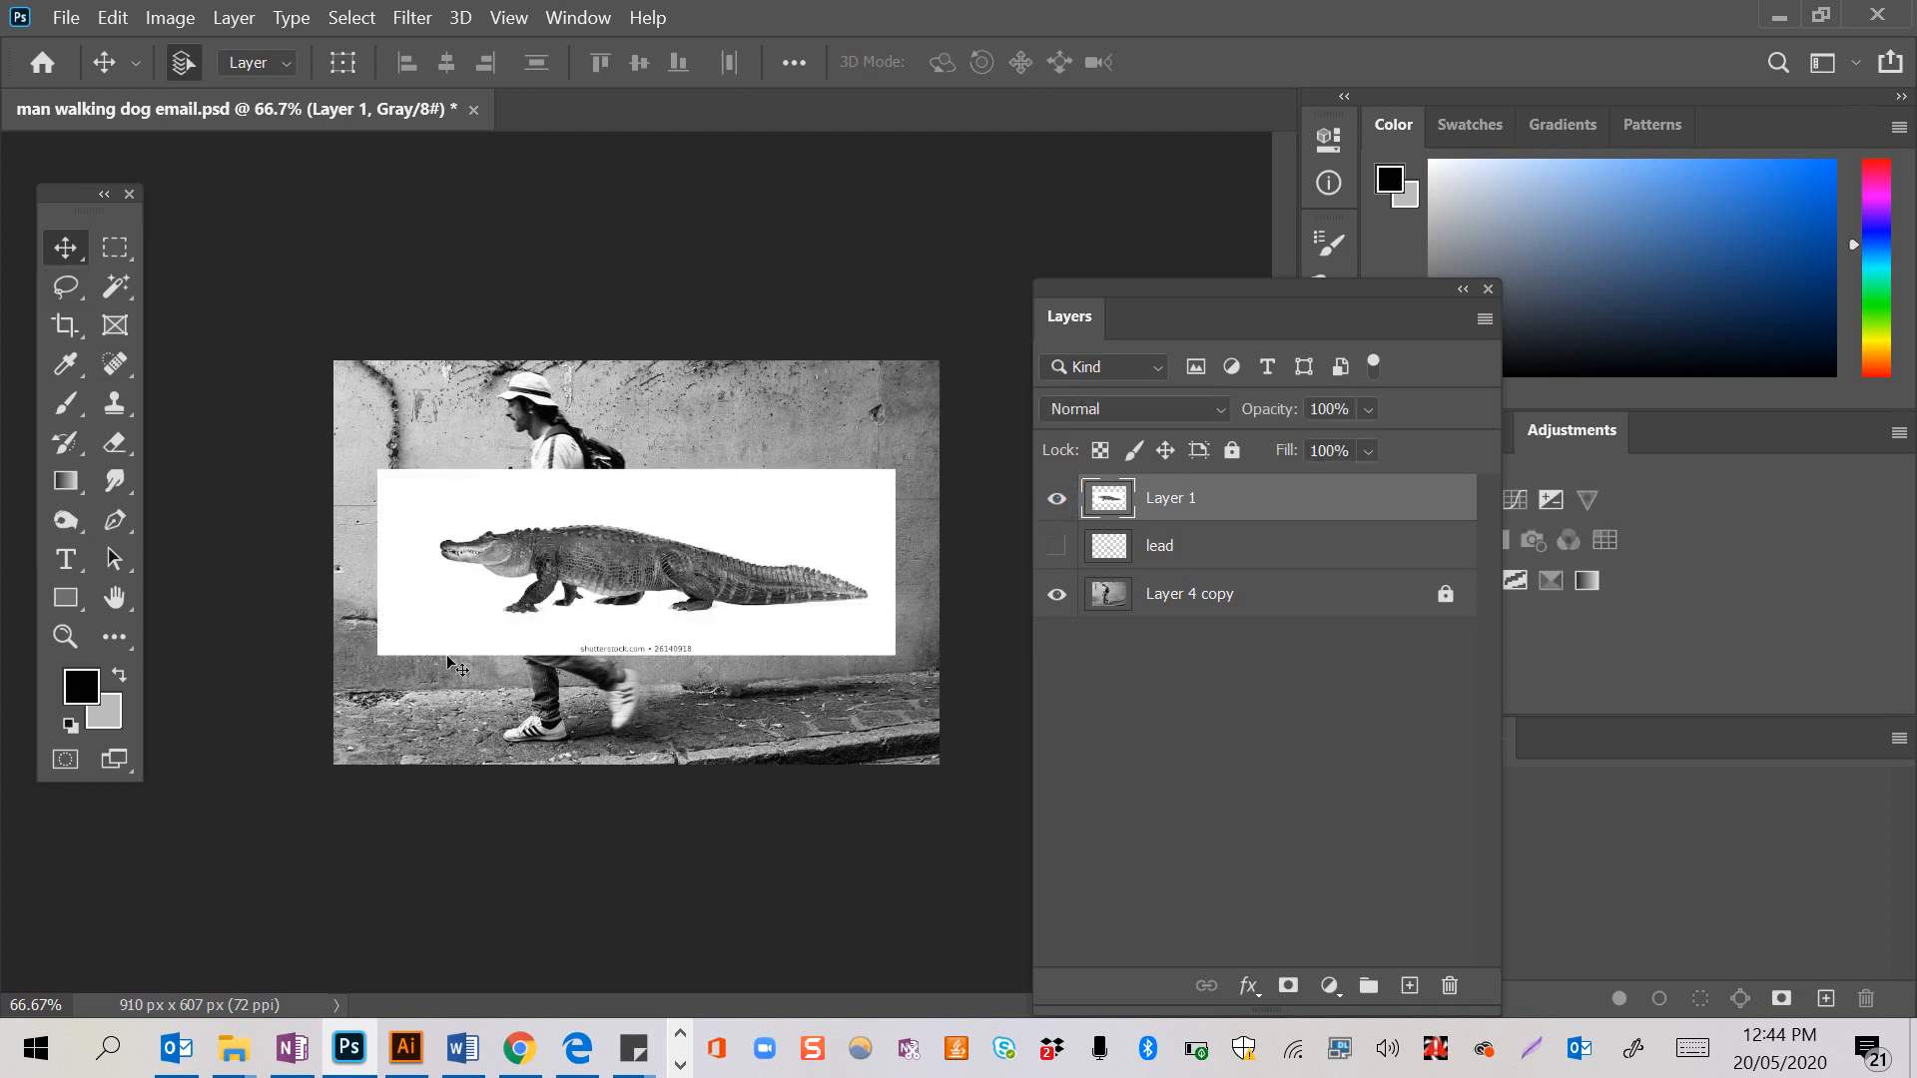
drag(599, 575, 611, 521)
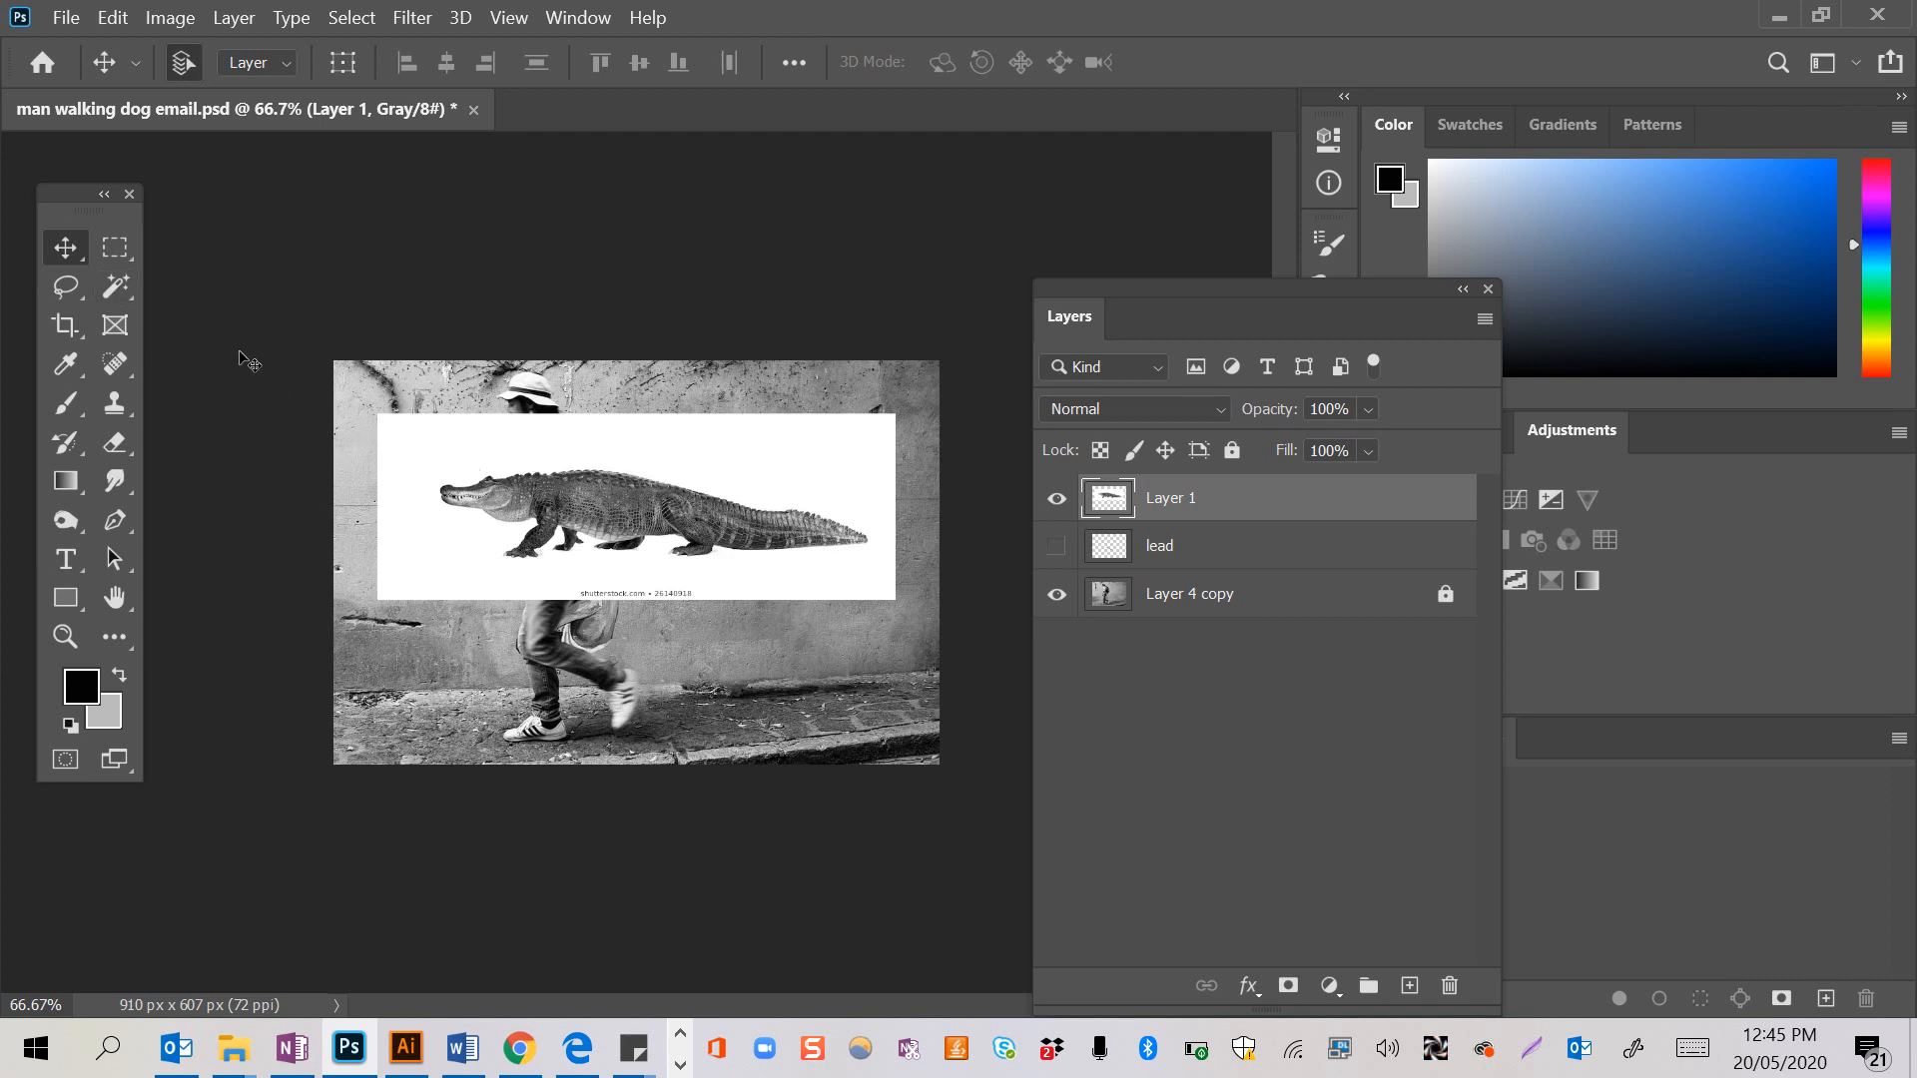
- Remove the white background around the alligator with the Magic Wand, and clear the selection
drag(116, 288, 173, 341)
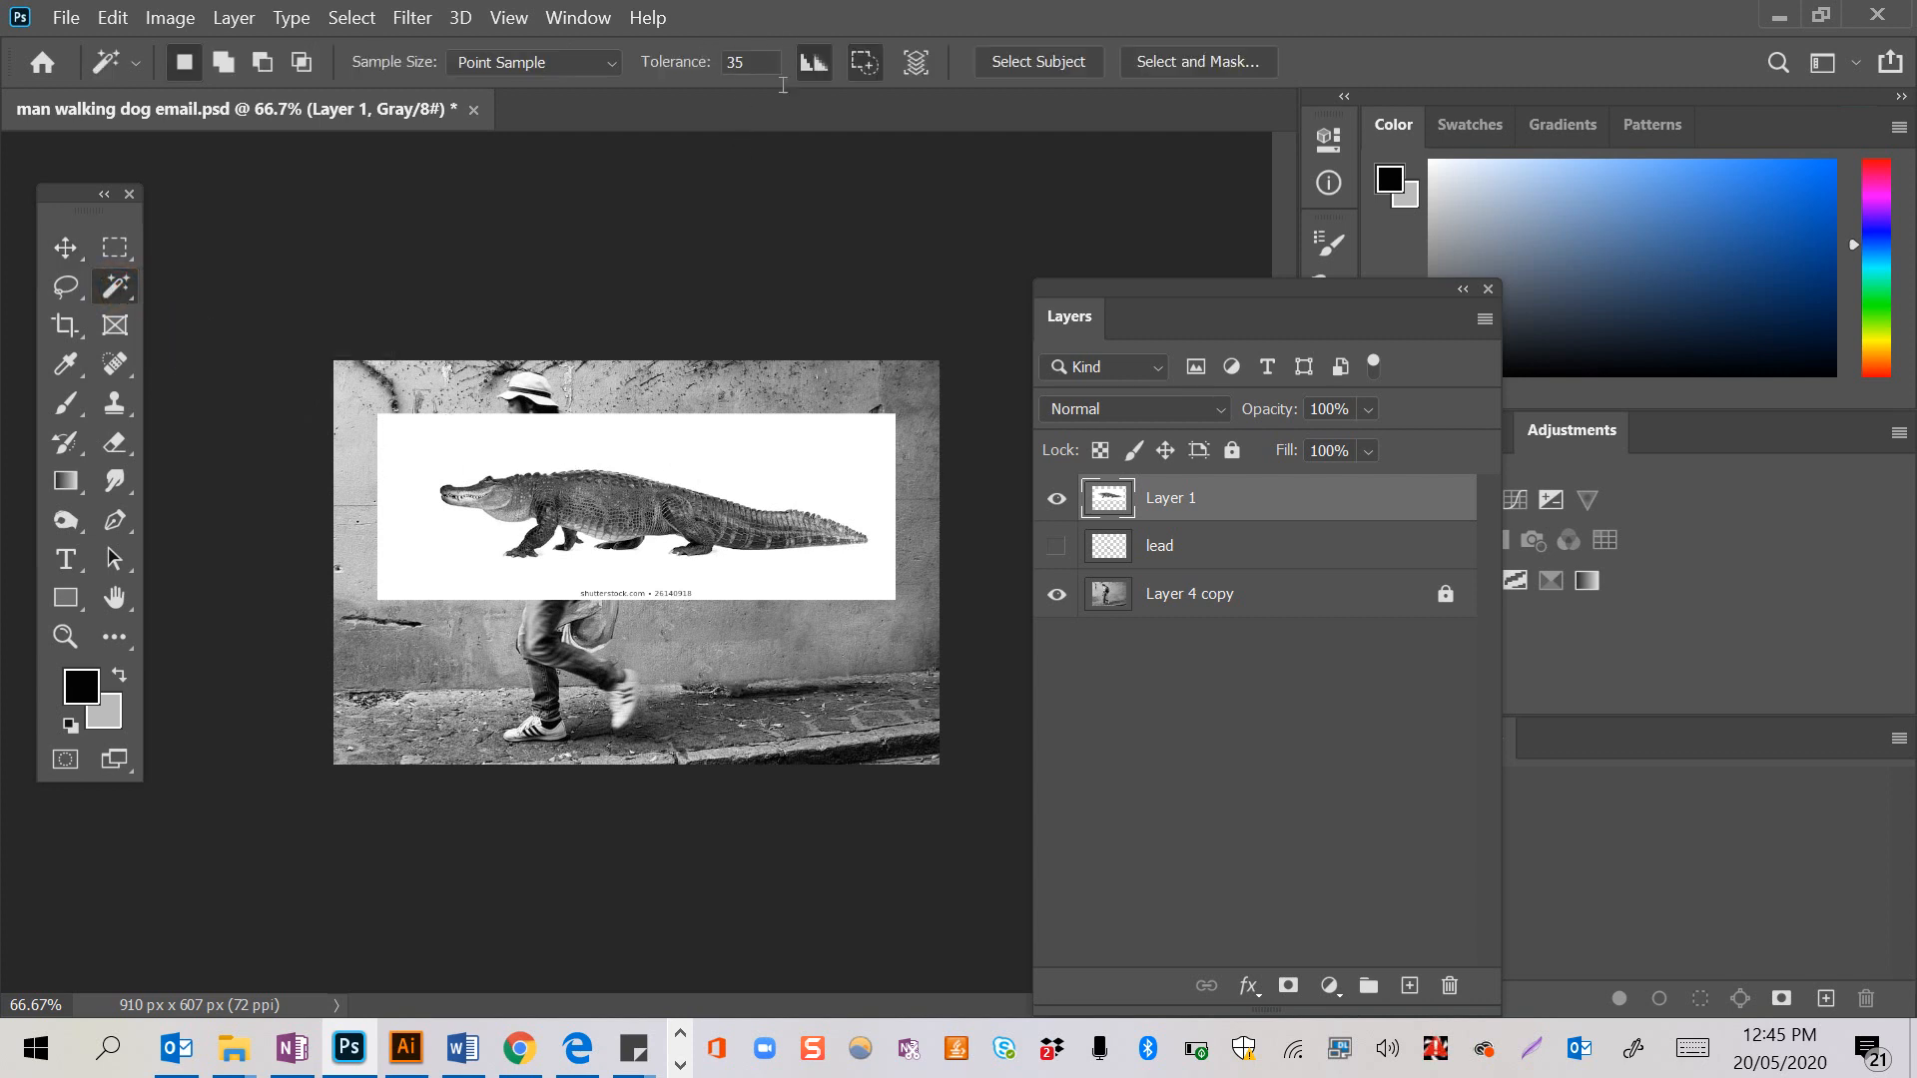
click(750, 470)
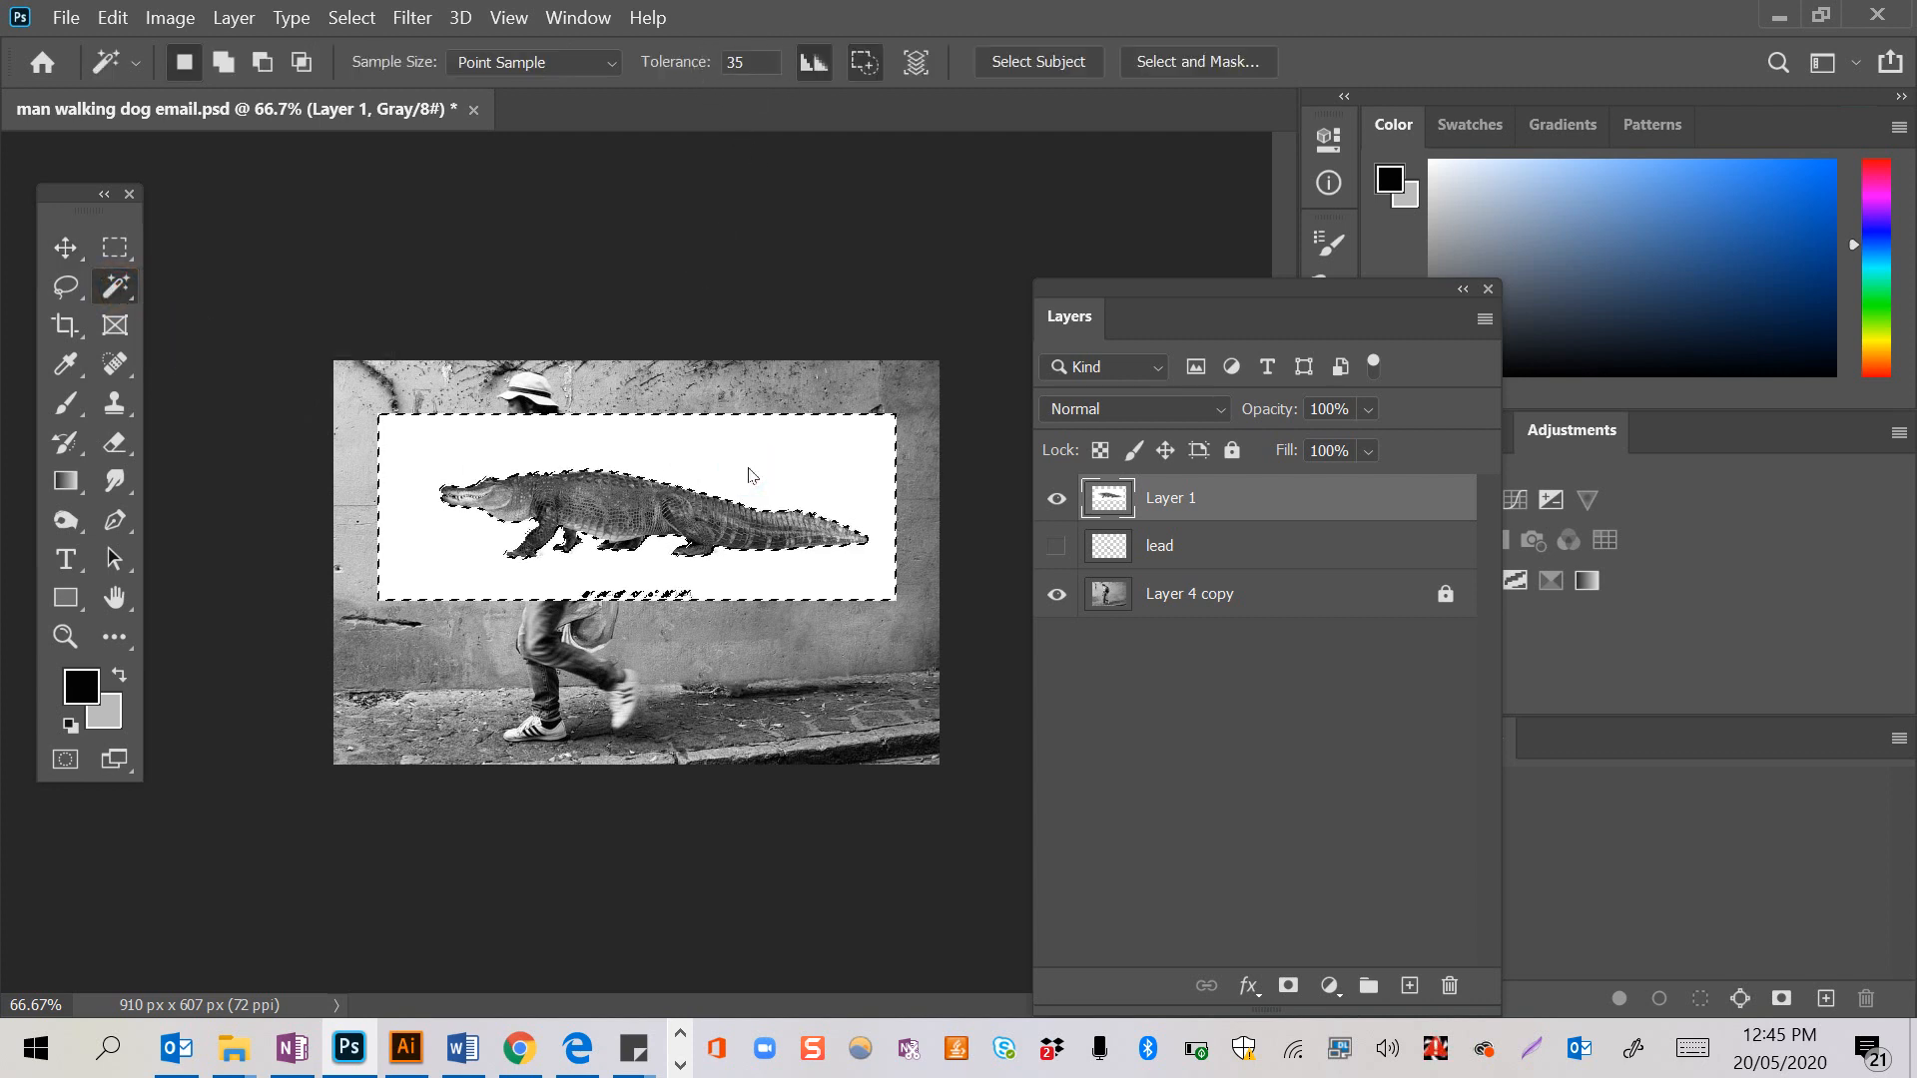
key(Delete)
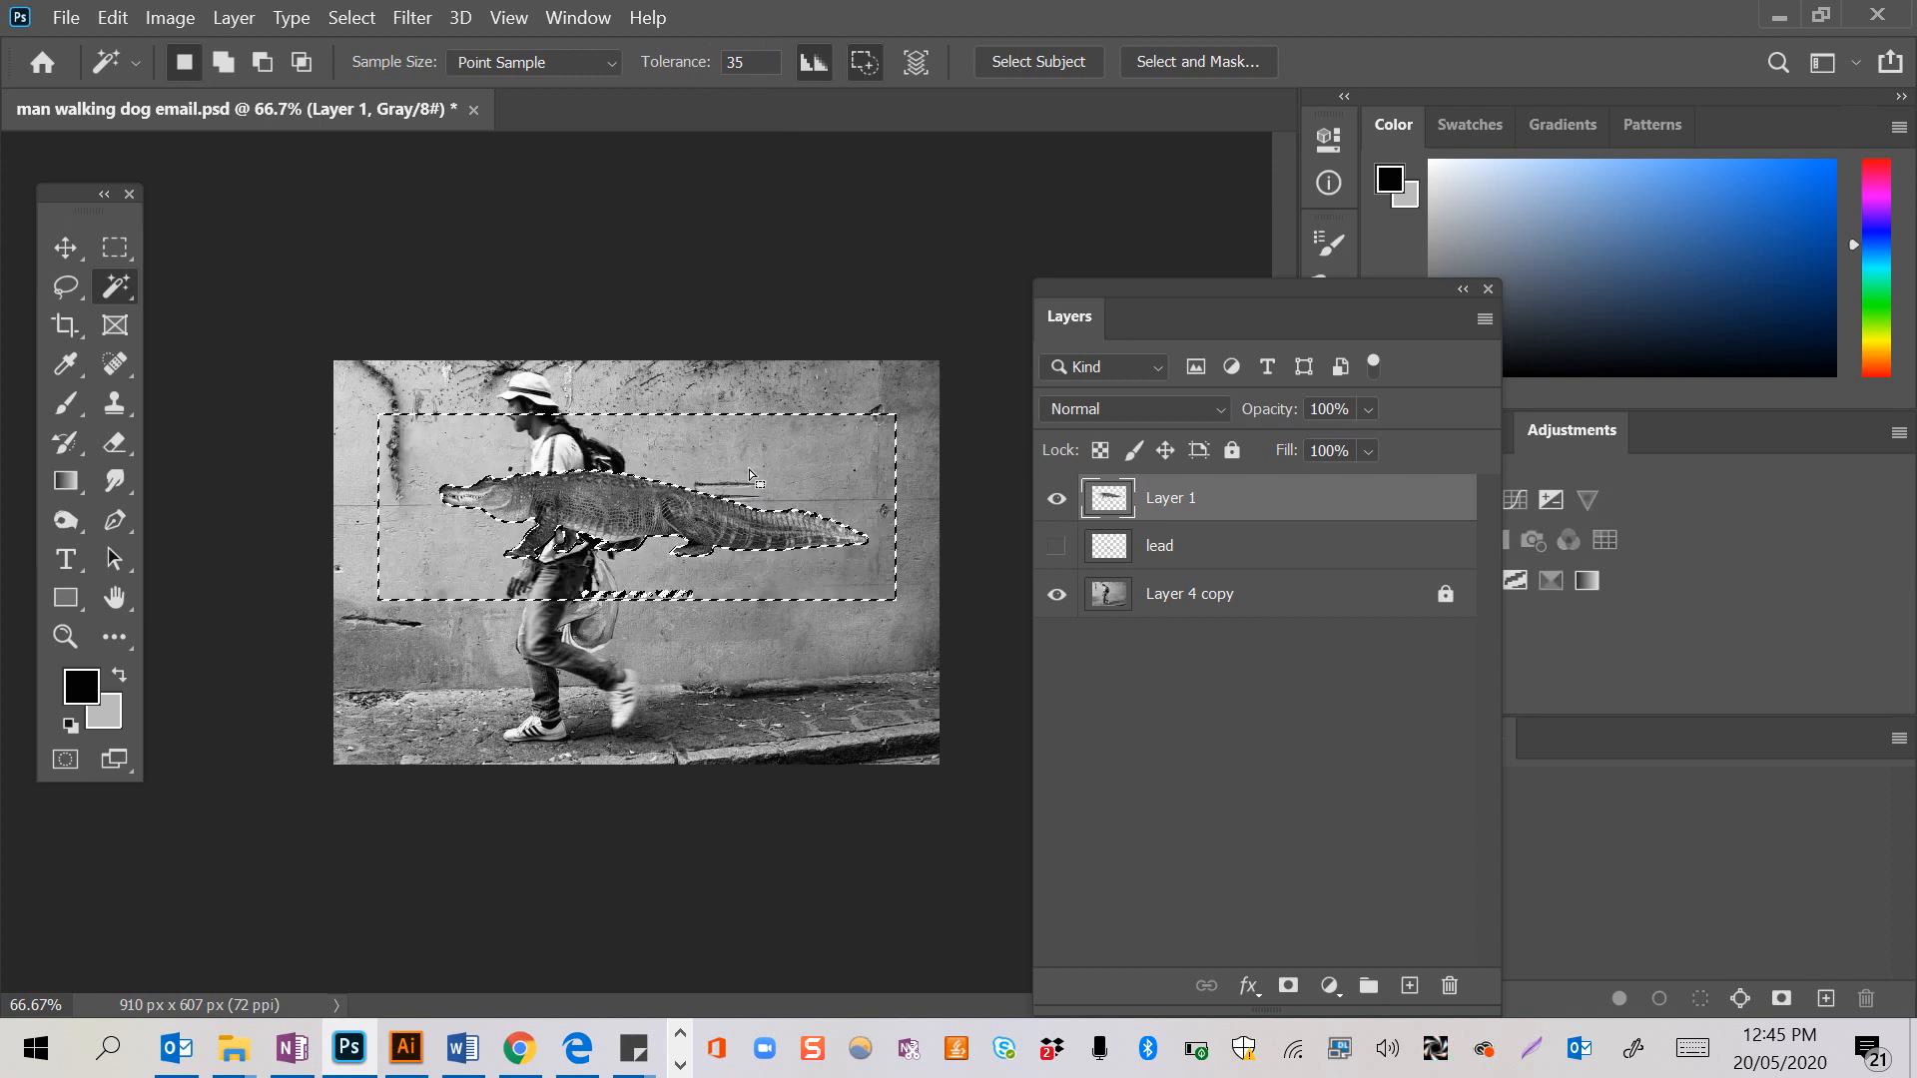
key(ctrl+d)
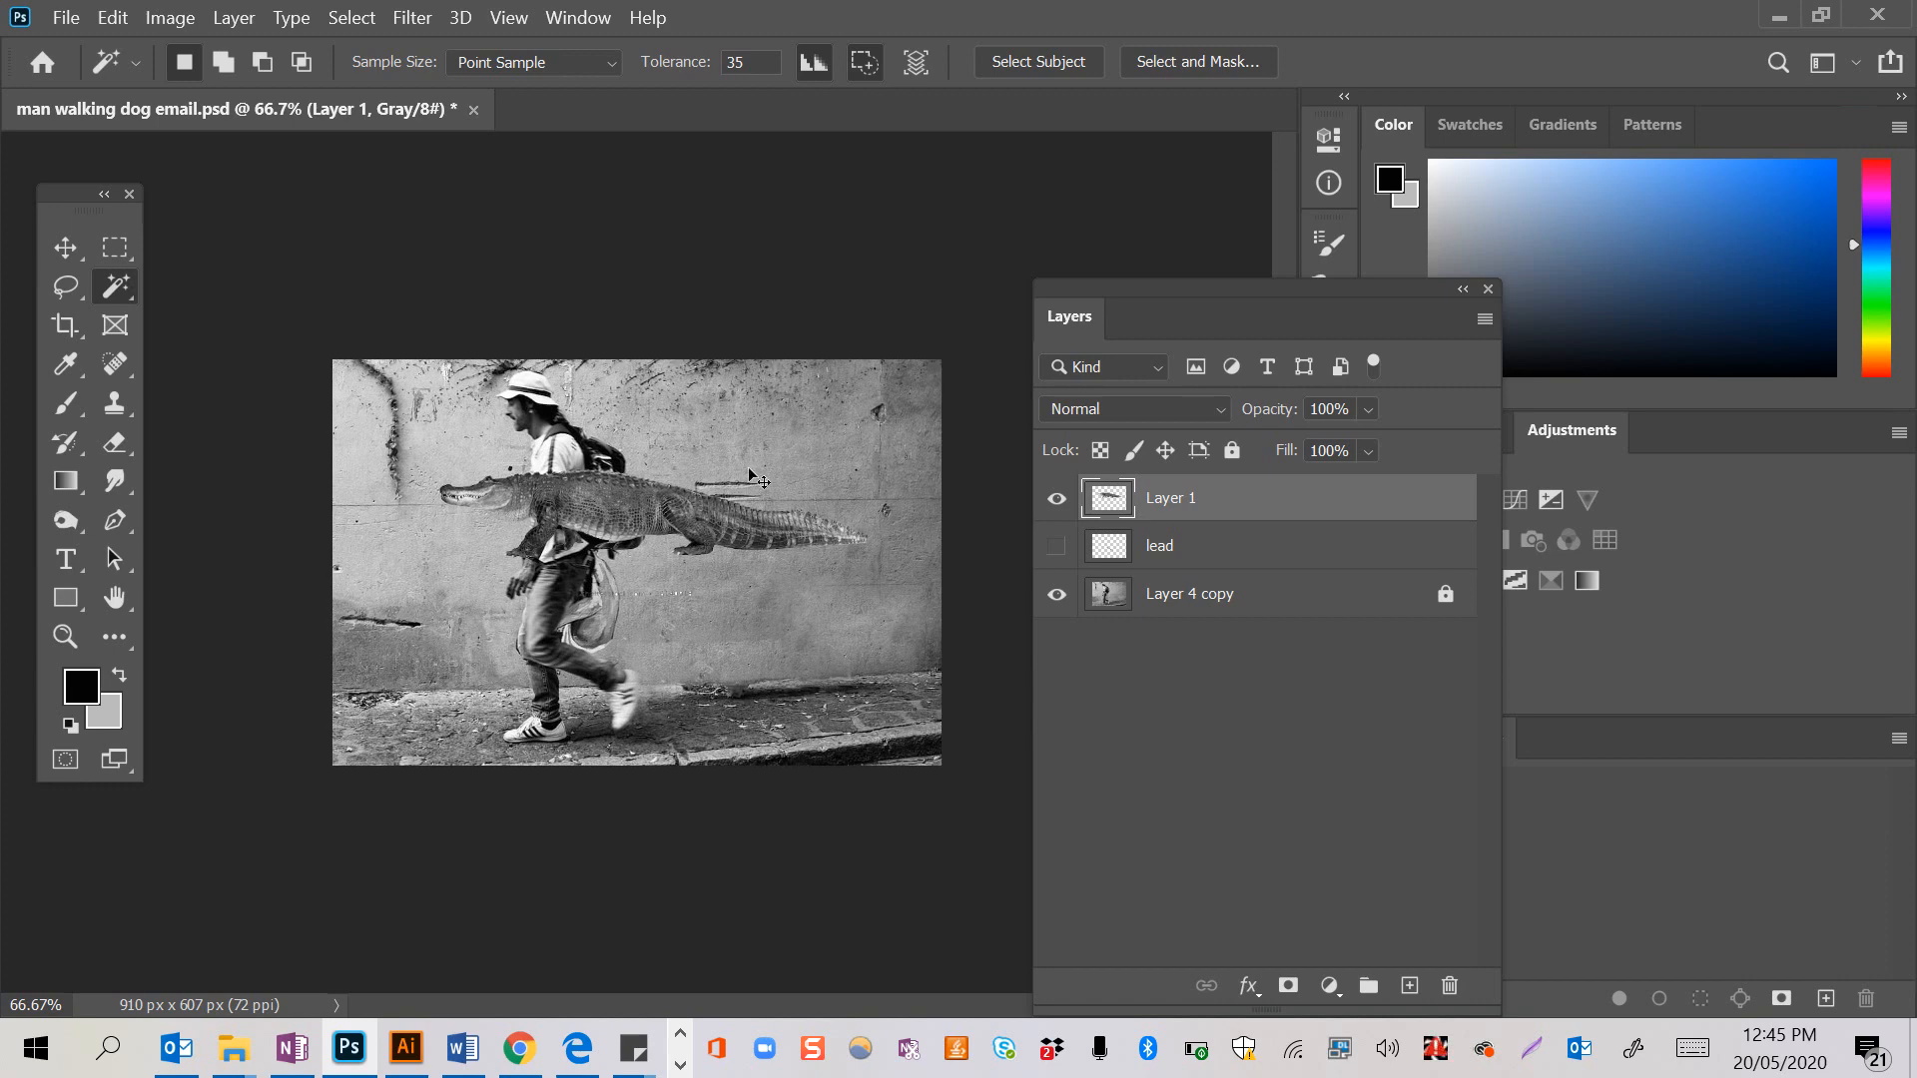
- Erase the leftover stock-photo watermark text below the alligator using a rectangular marquee selection, and deselect
key(ctrl+plus)
key(ctrl+plus)
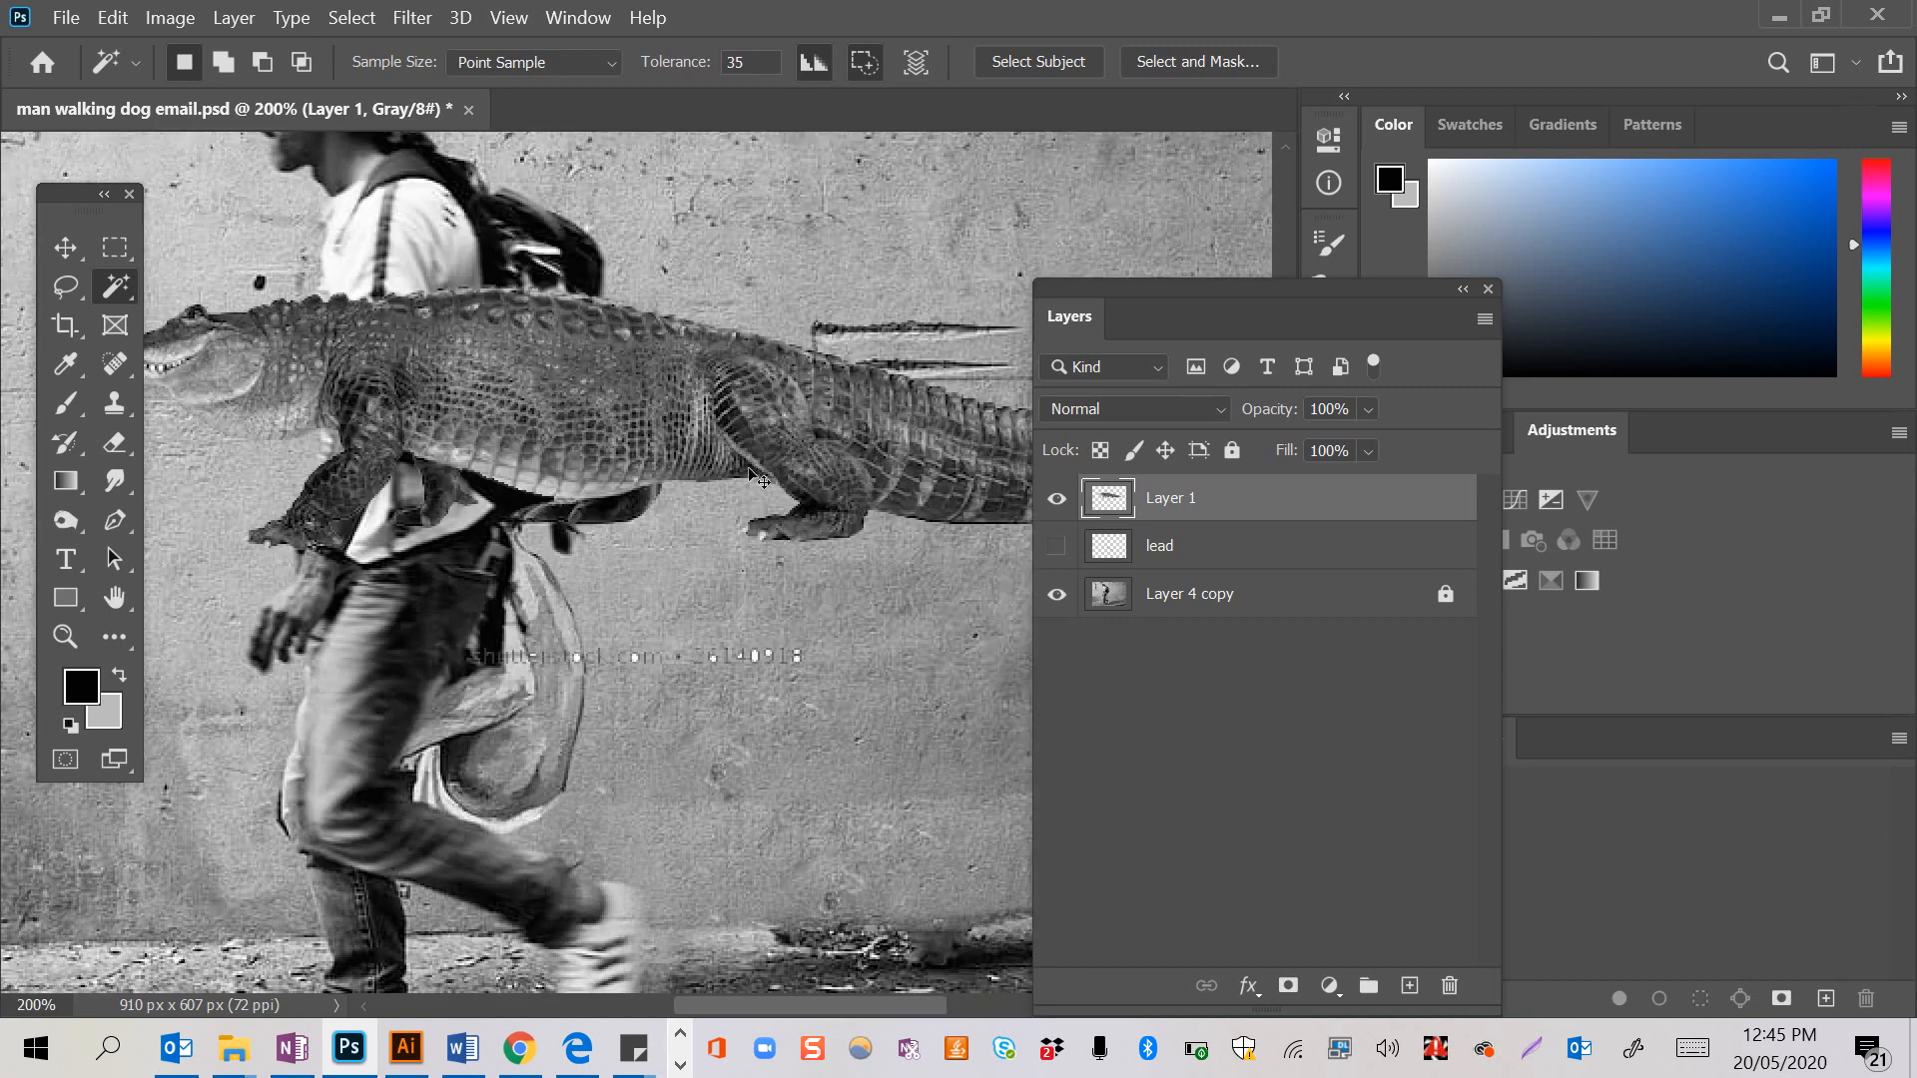
key(ctrl+minus)
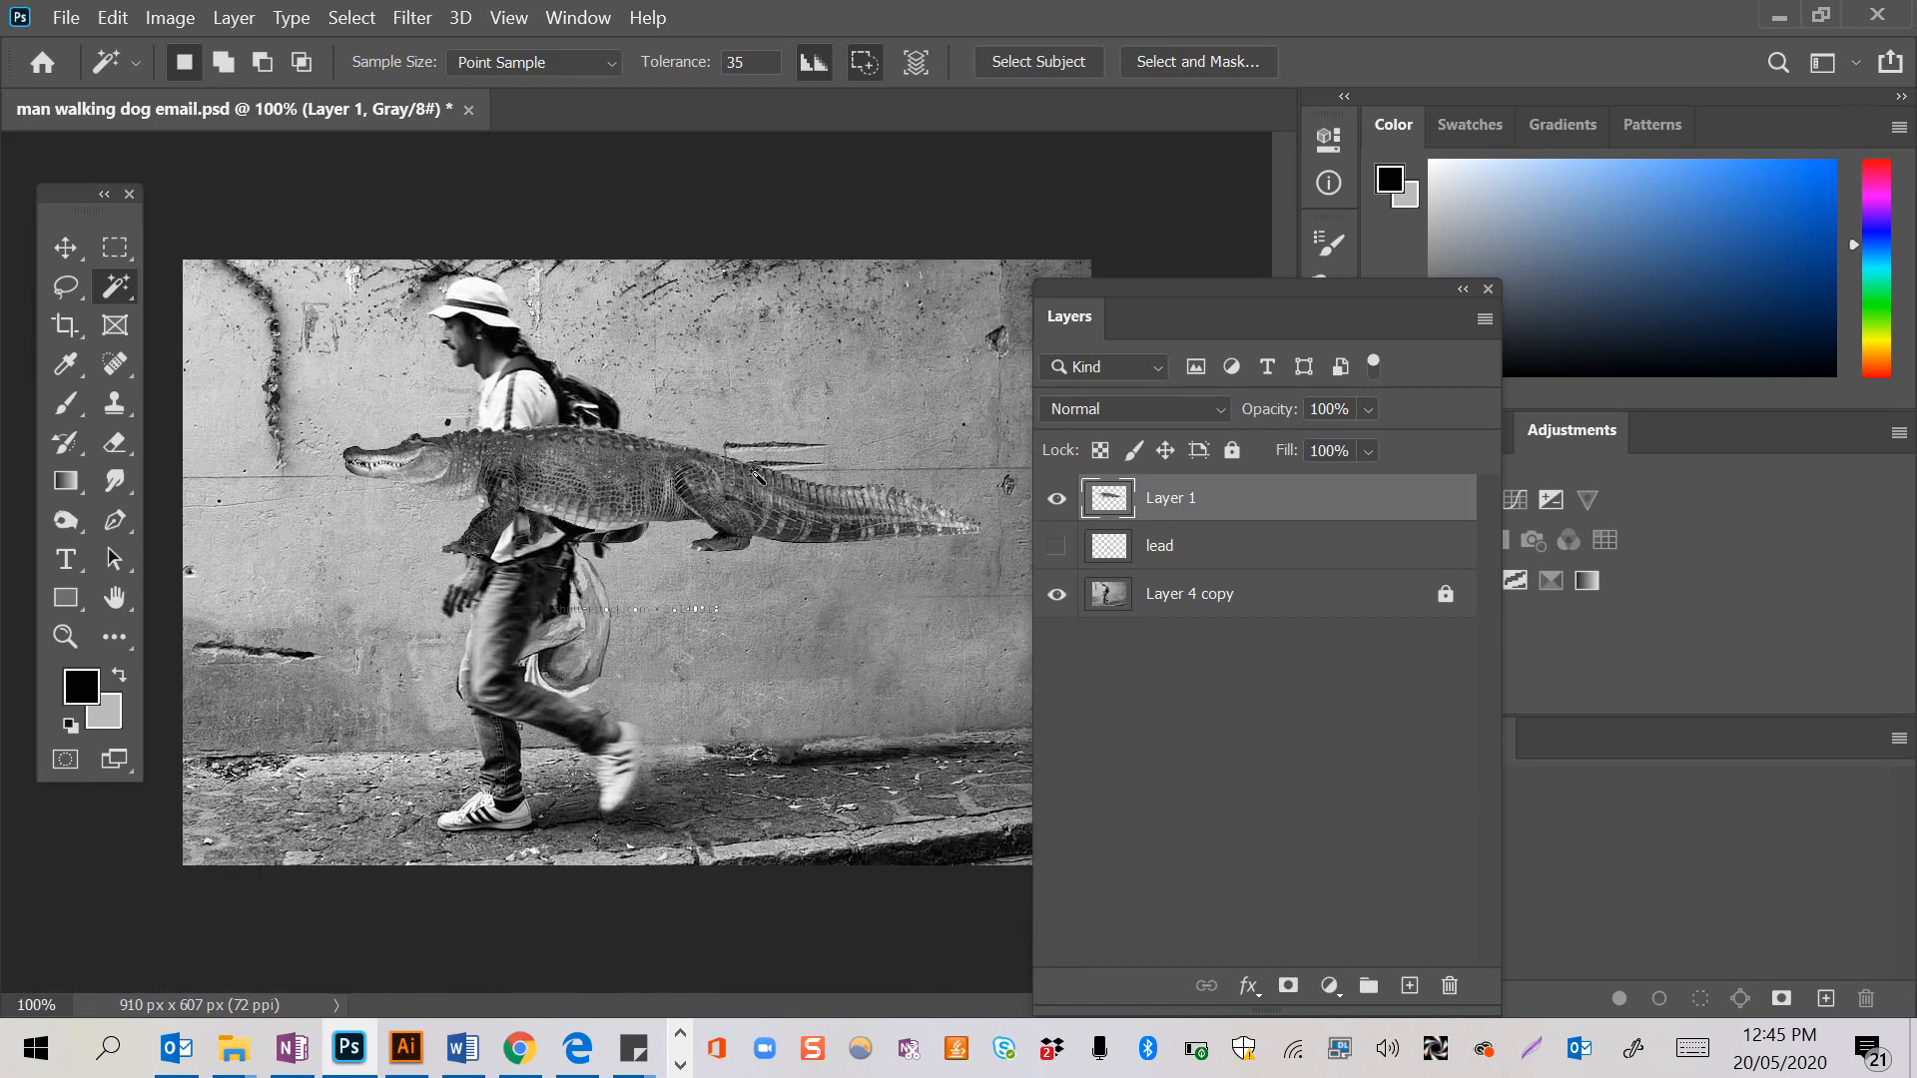
click(115, 247)
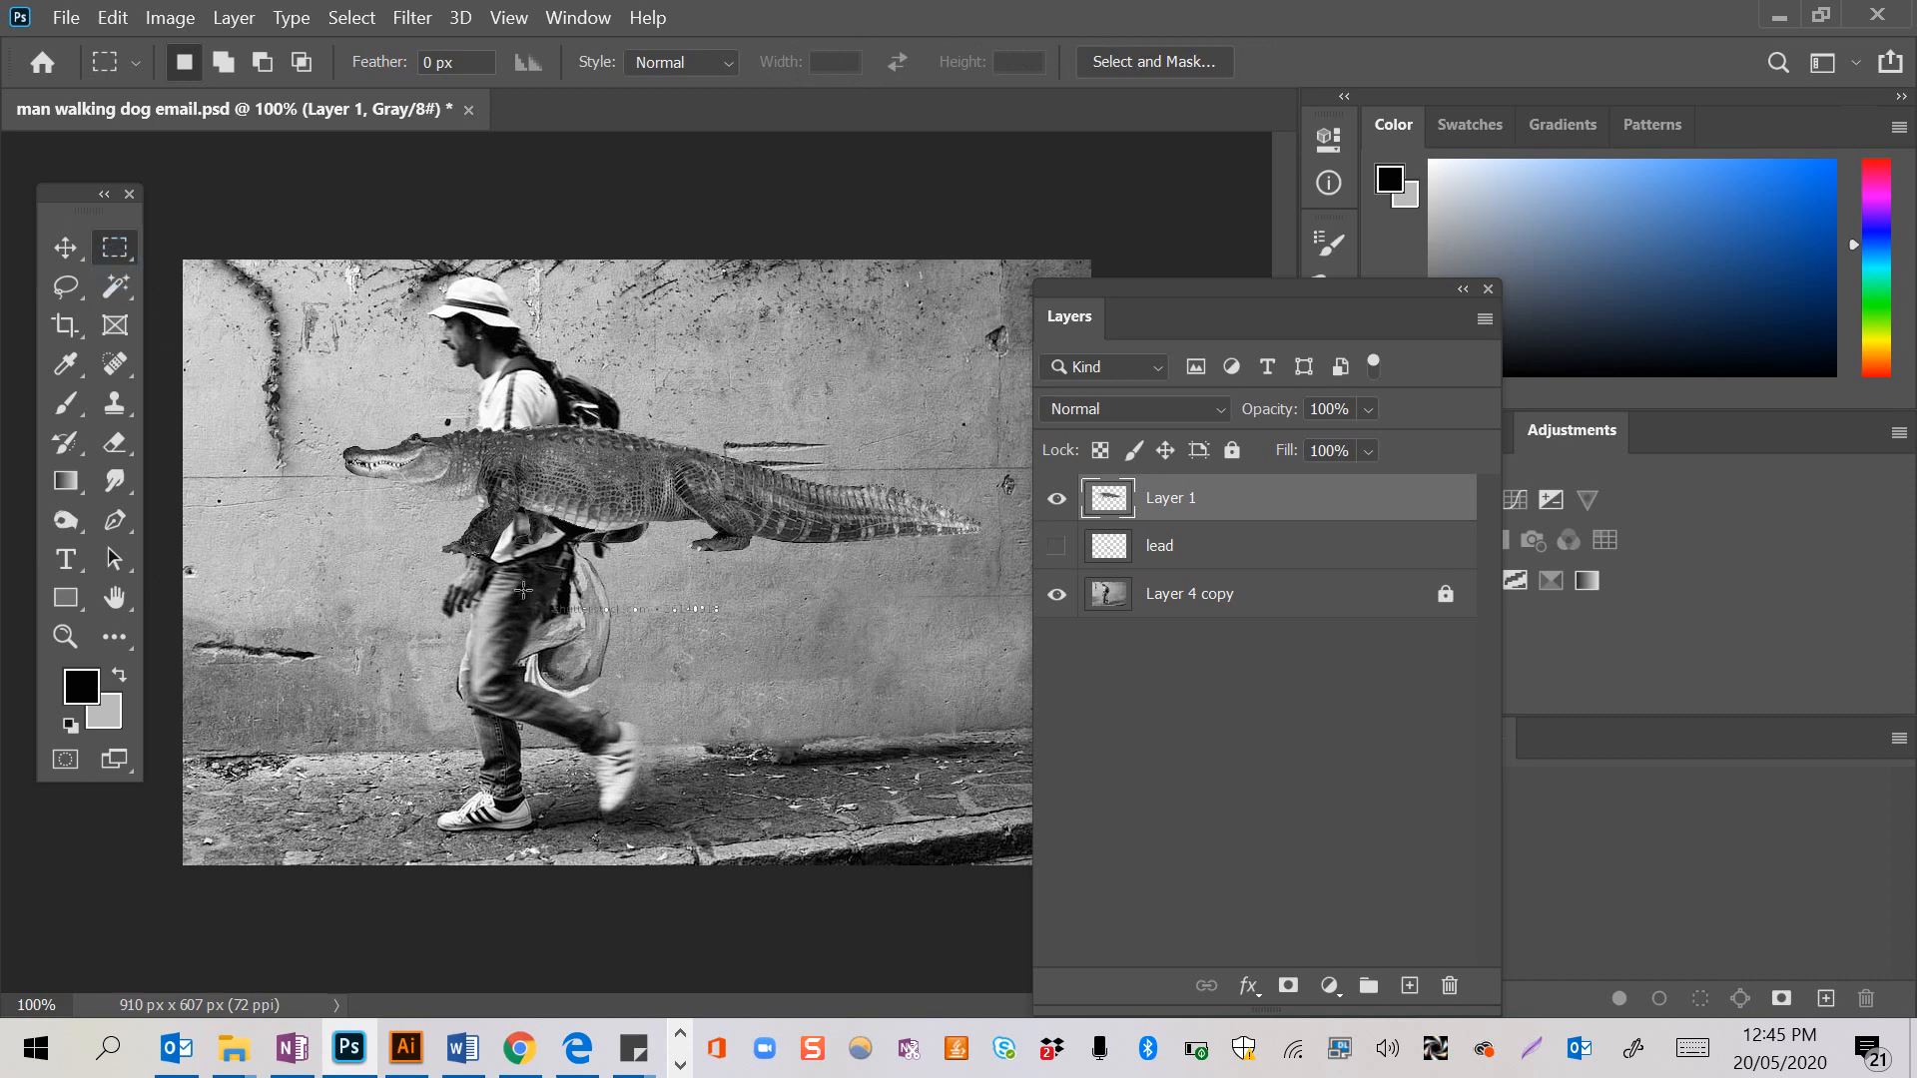
drag(514, 582, 767, 657)
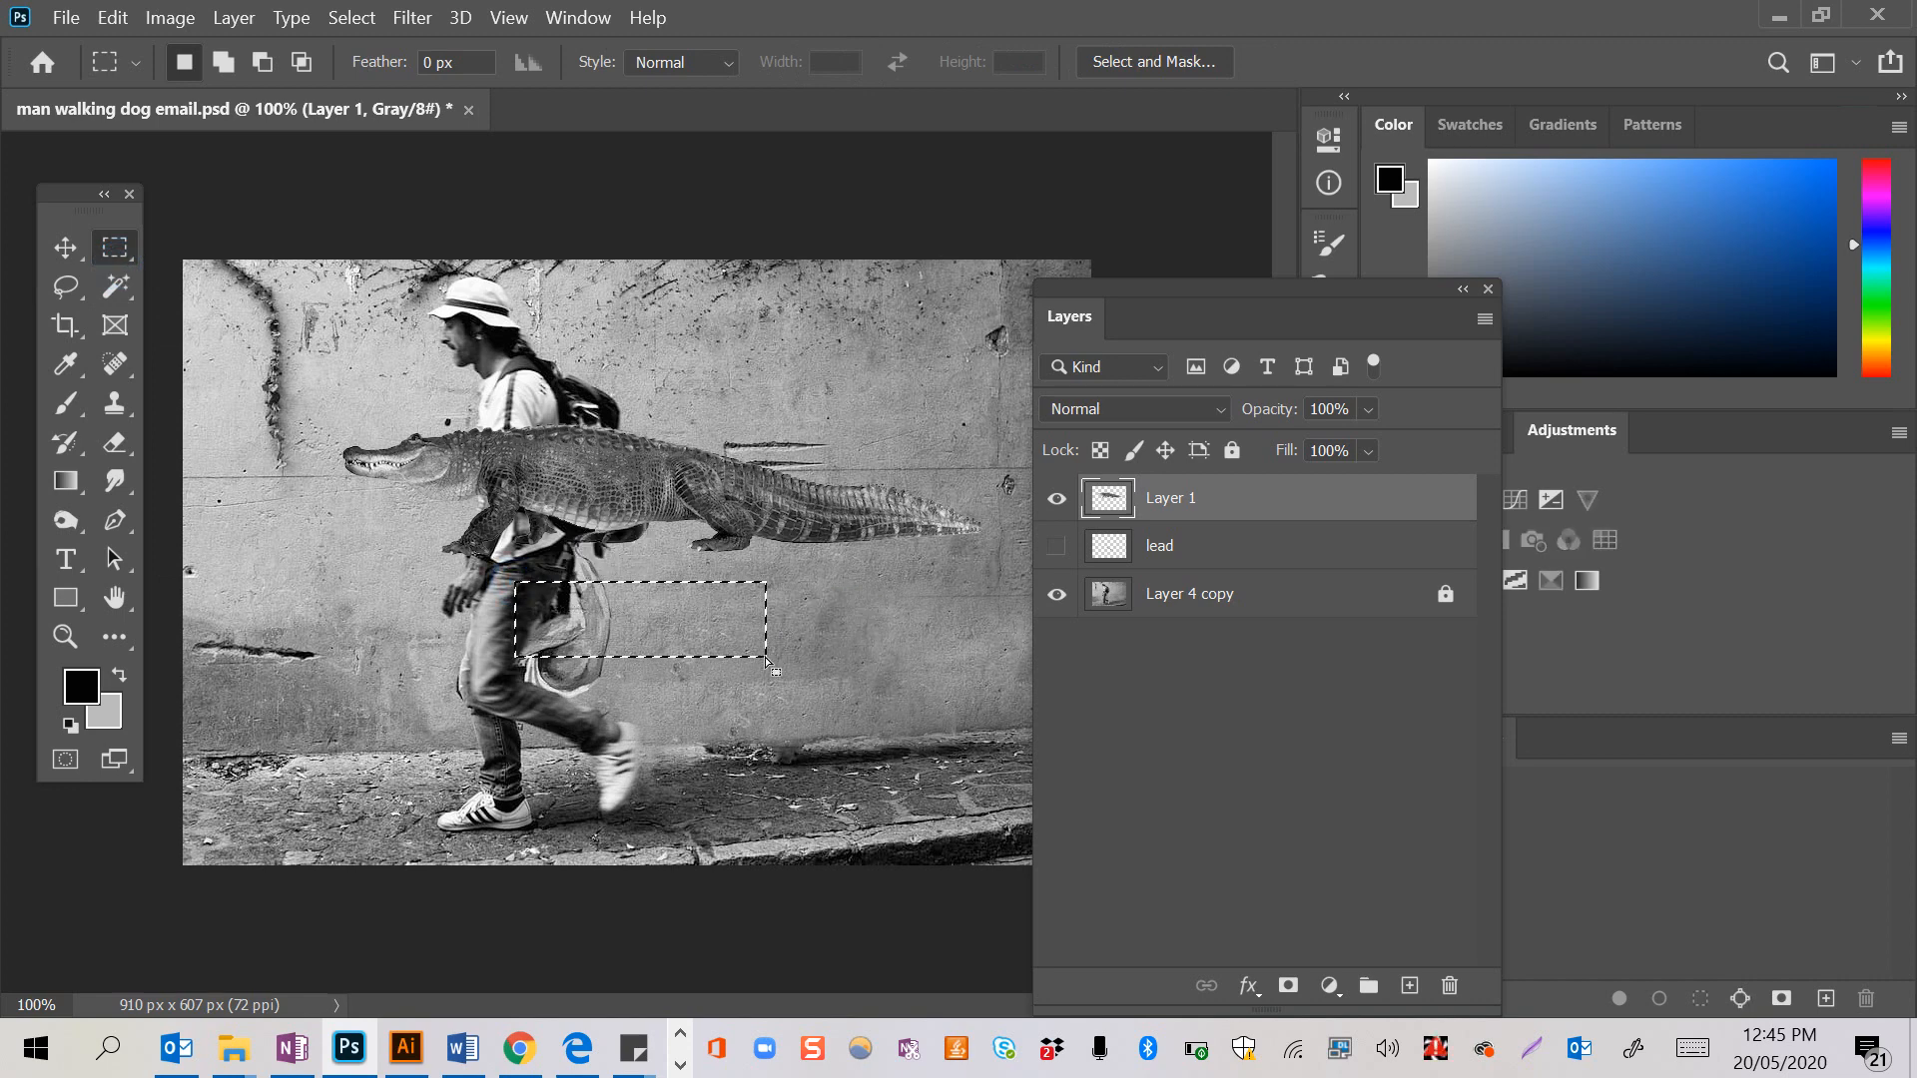
key(ctrl+d)
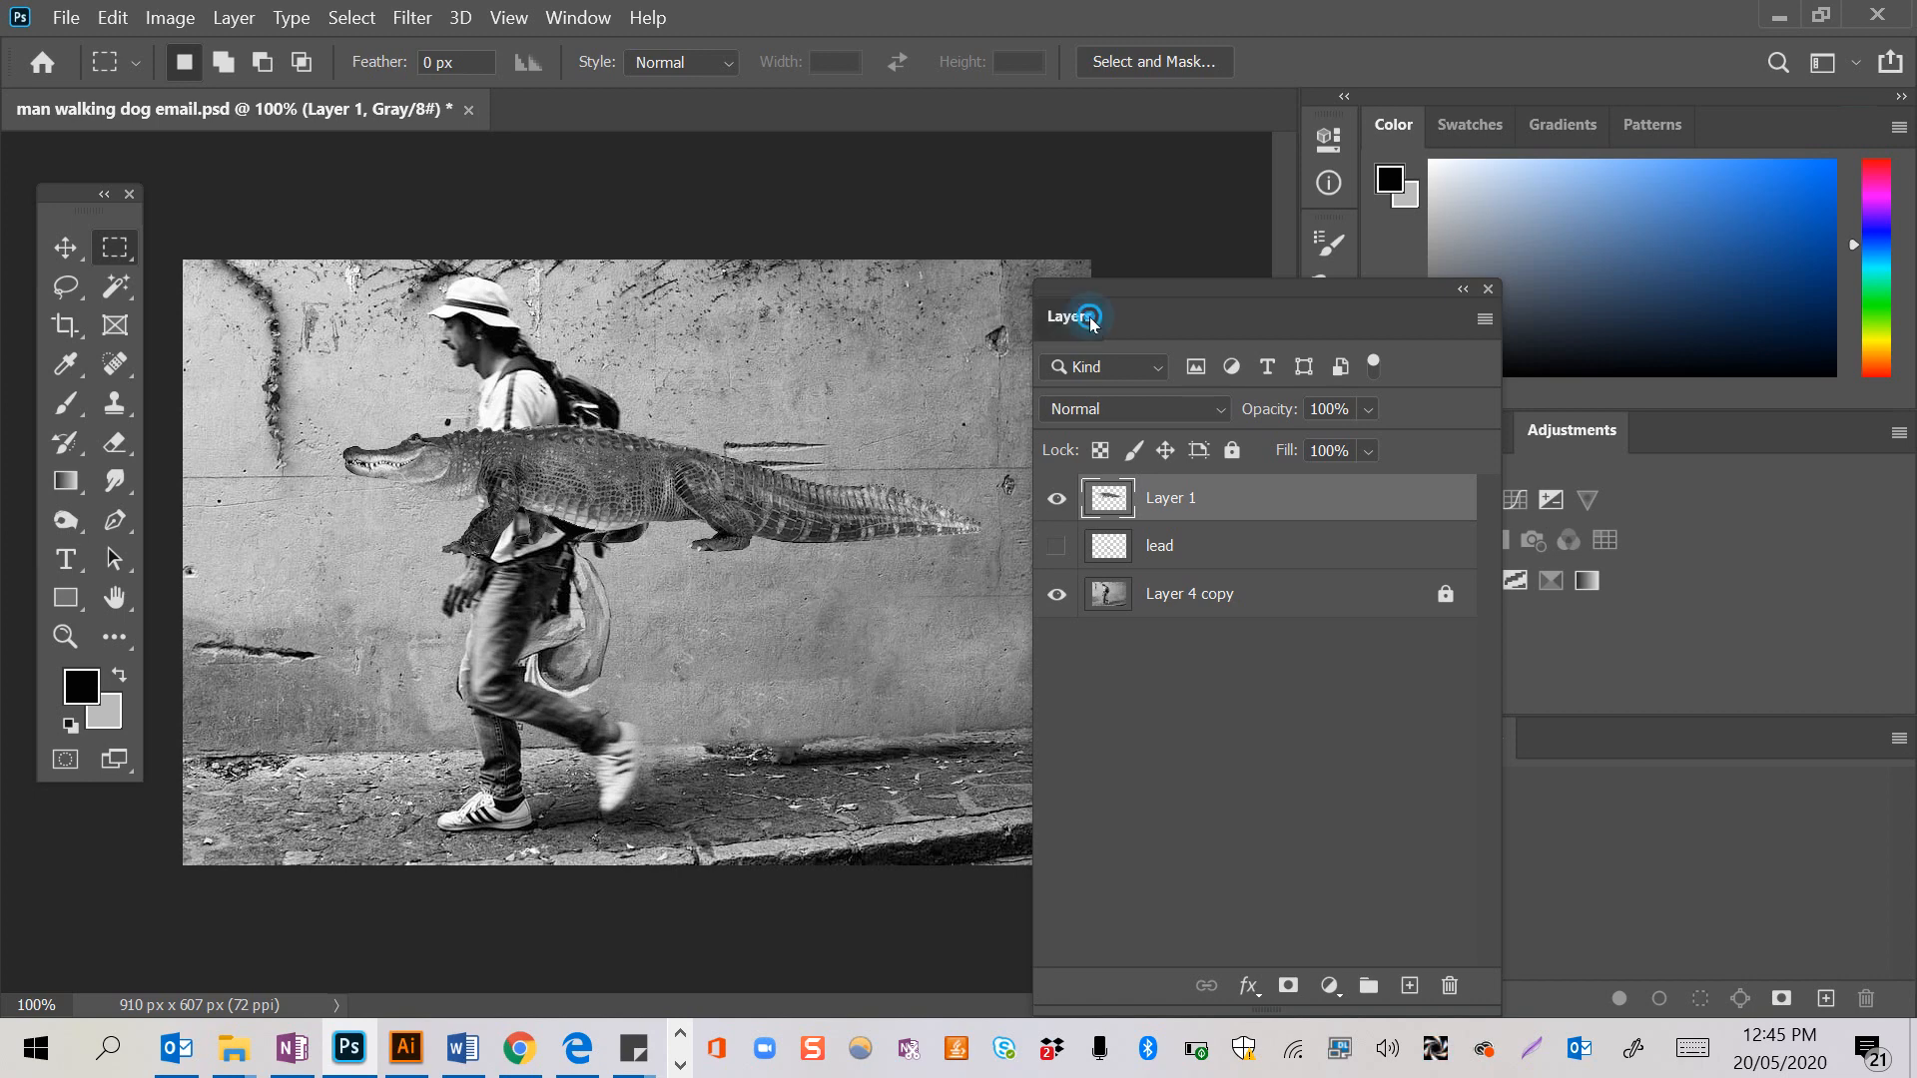
- Move the alligator down onto the pavement behind the walking man, with its tail running off the picture edge
drag(1092, 319, 1185, 259)
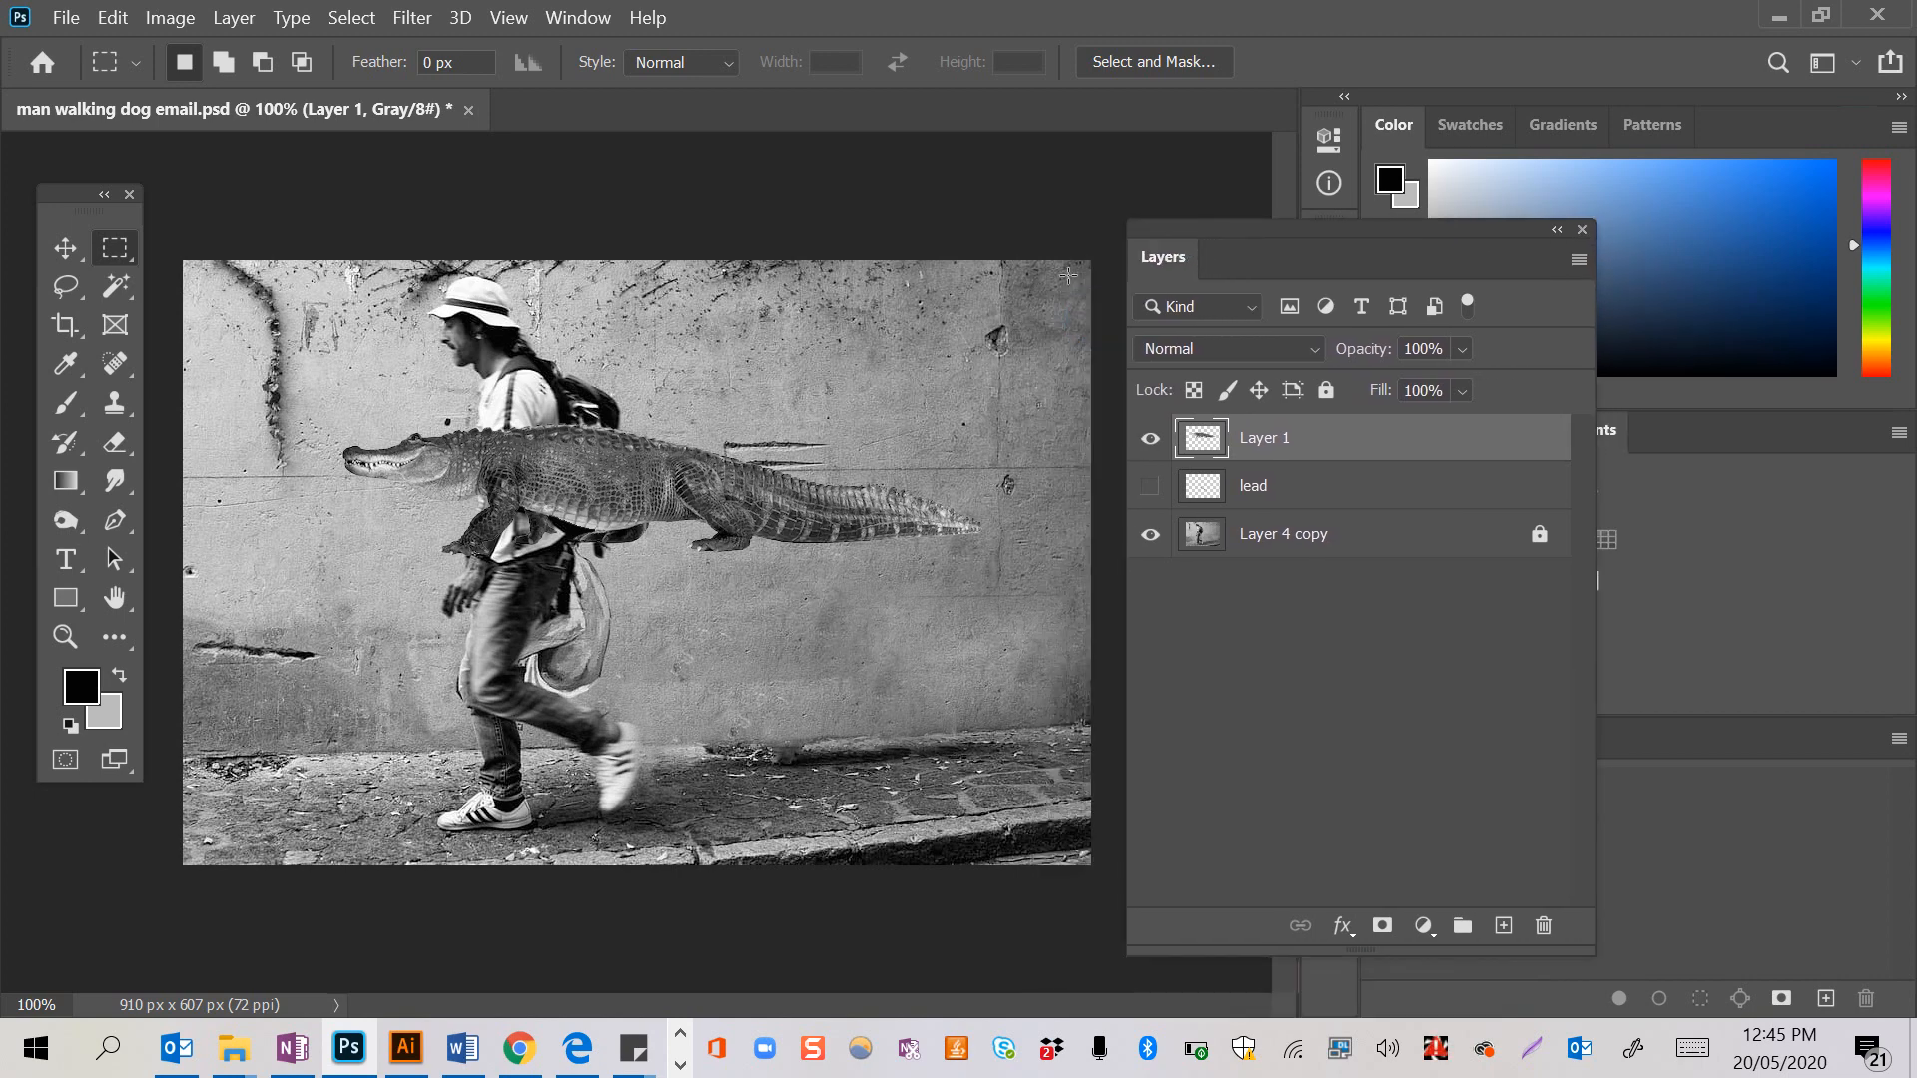
click(65, 247)
drag(535, 481, 839, 696)
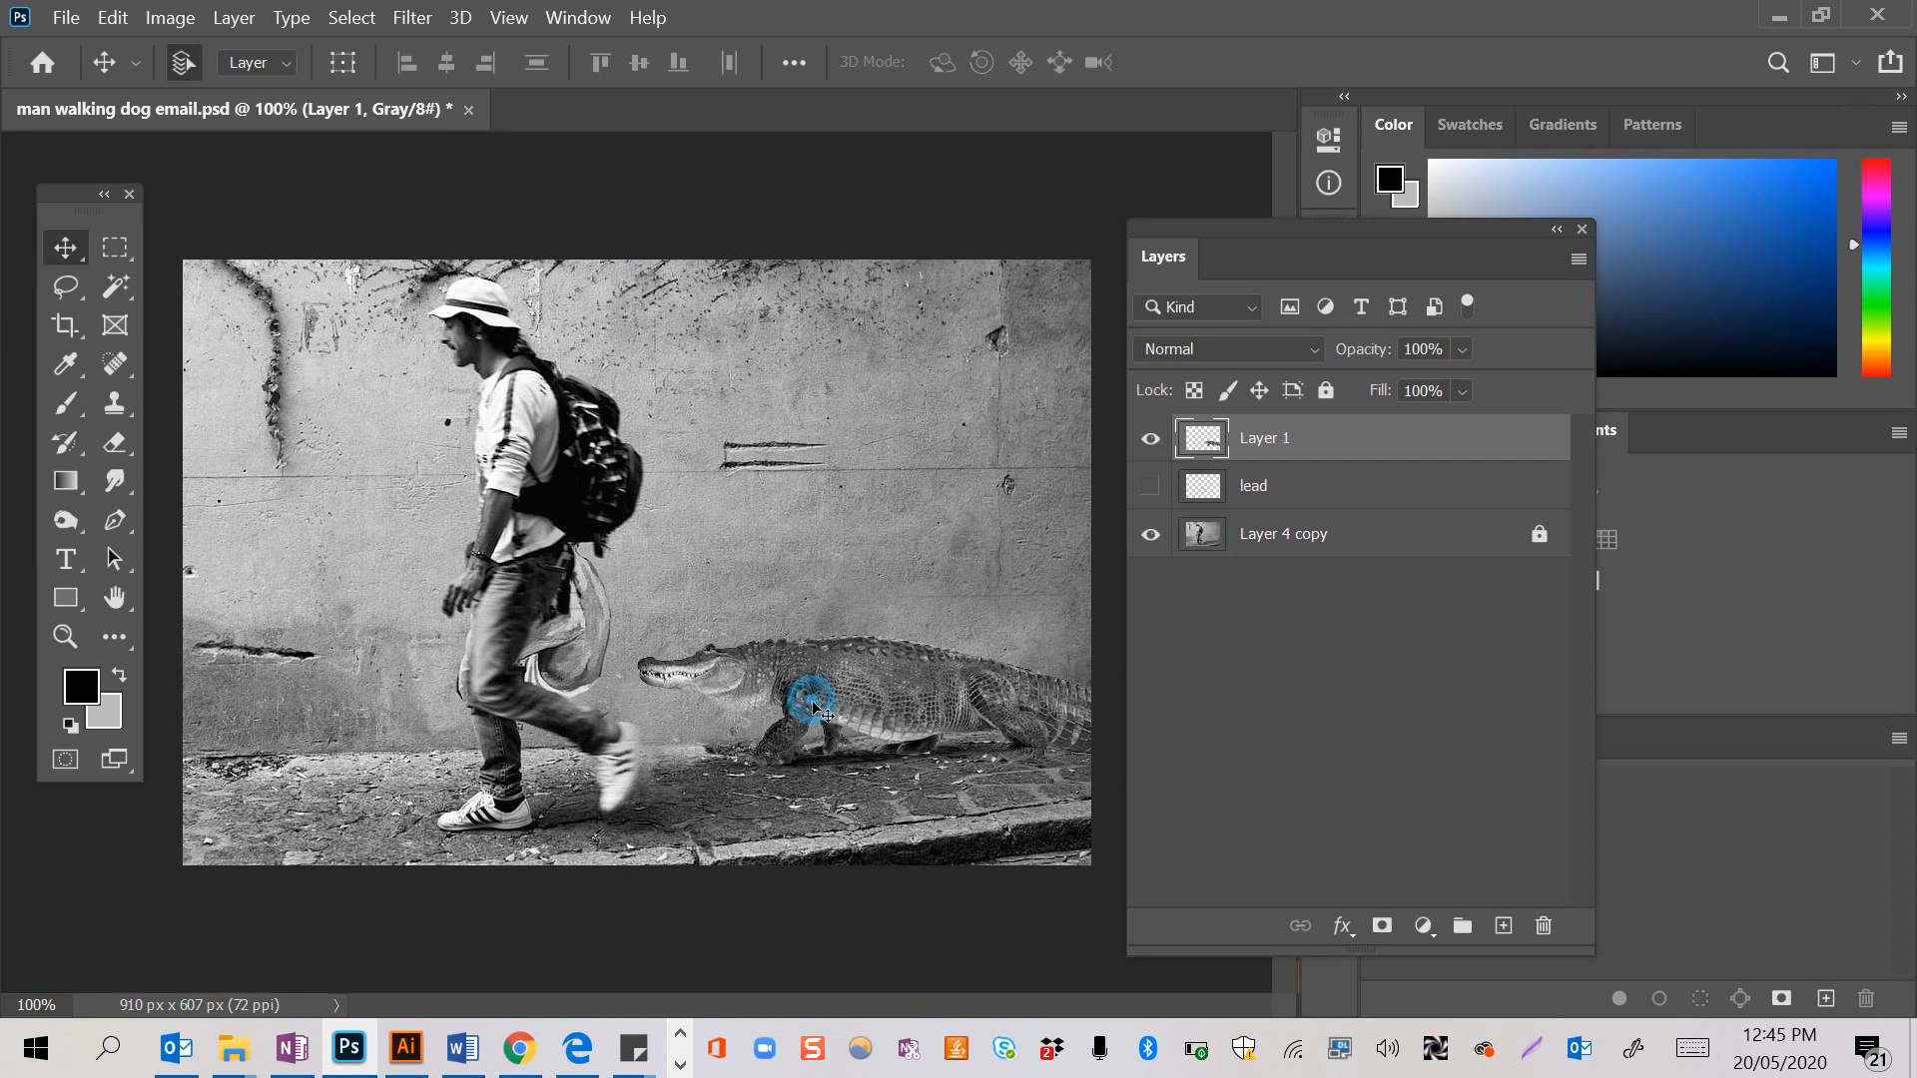
drag(794, 704, 825, 723)
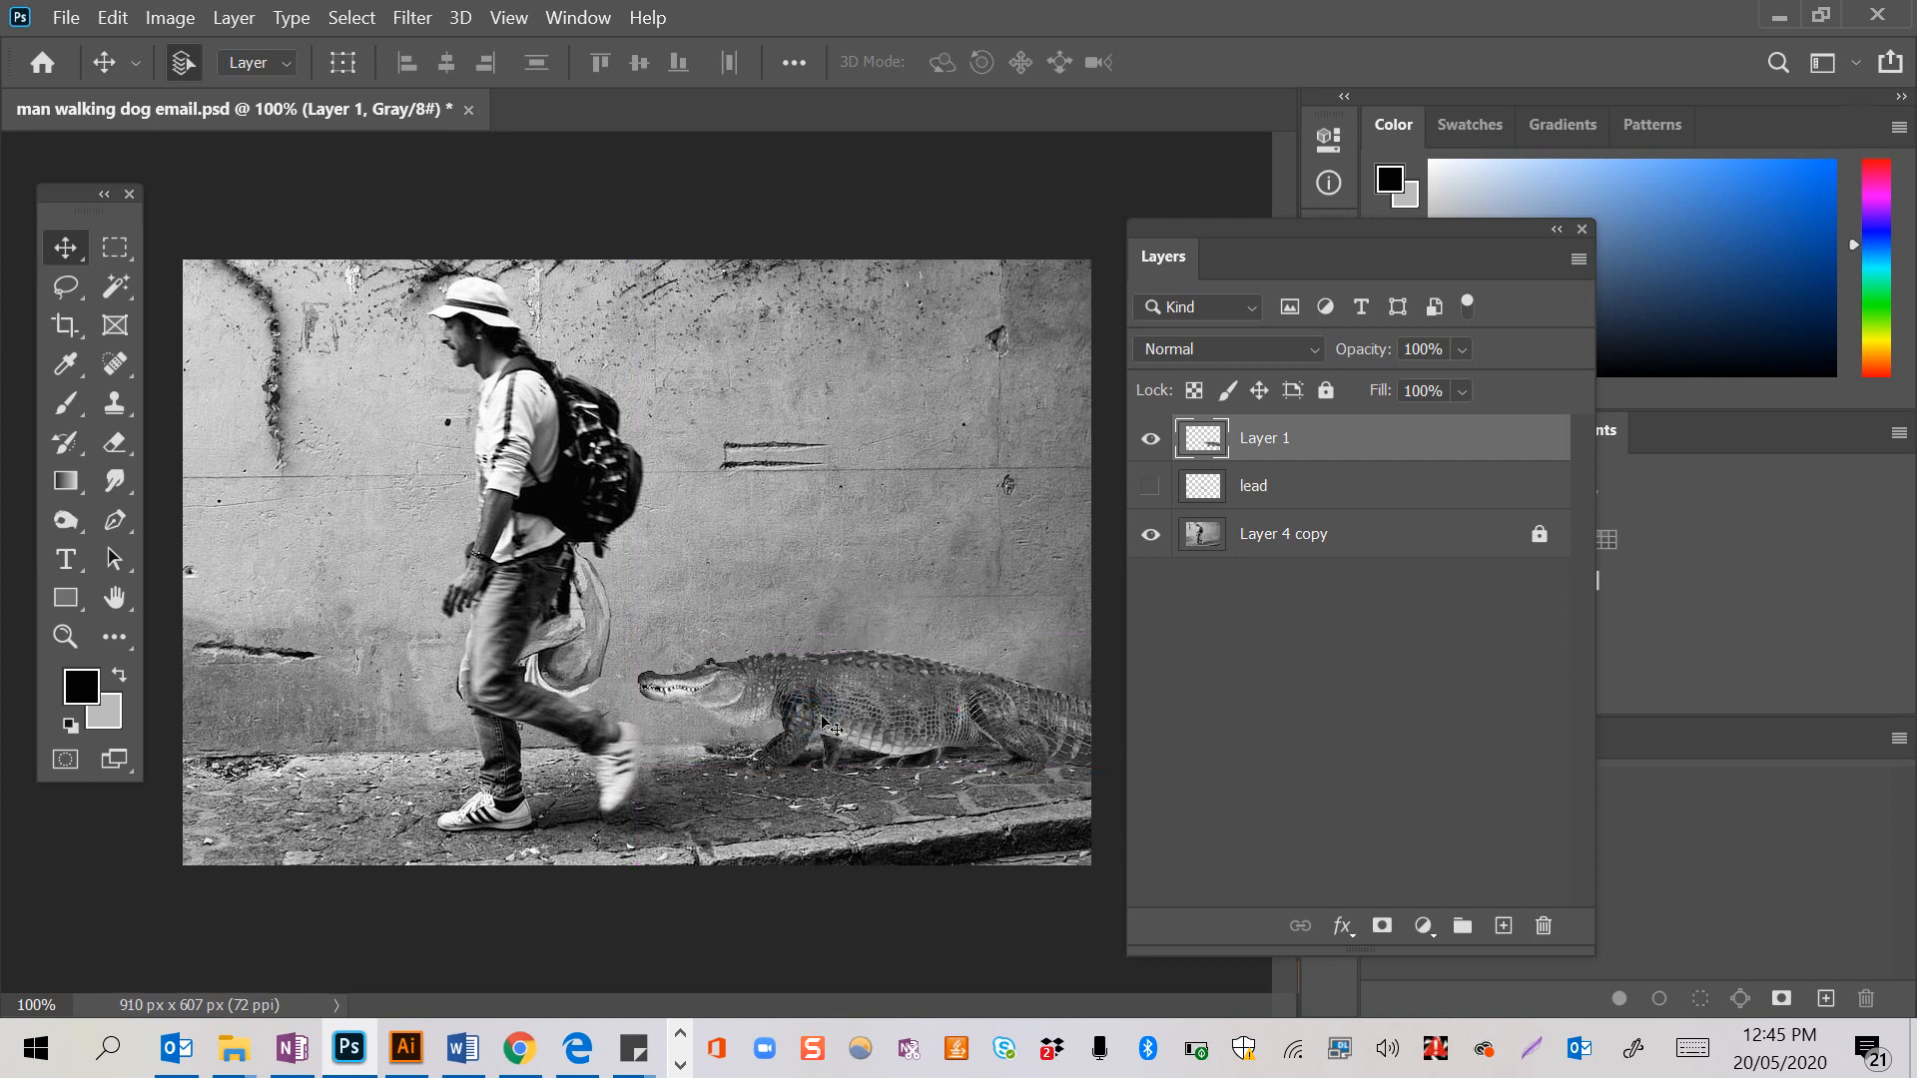
- Show the lead layer, place it above Layer 1, and shift the lead so its loop wraps around the alligator's neck
click(1154, 489)
drag(1248, 499, 1257, 443)
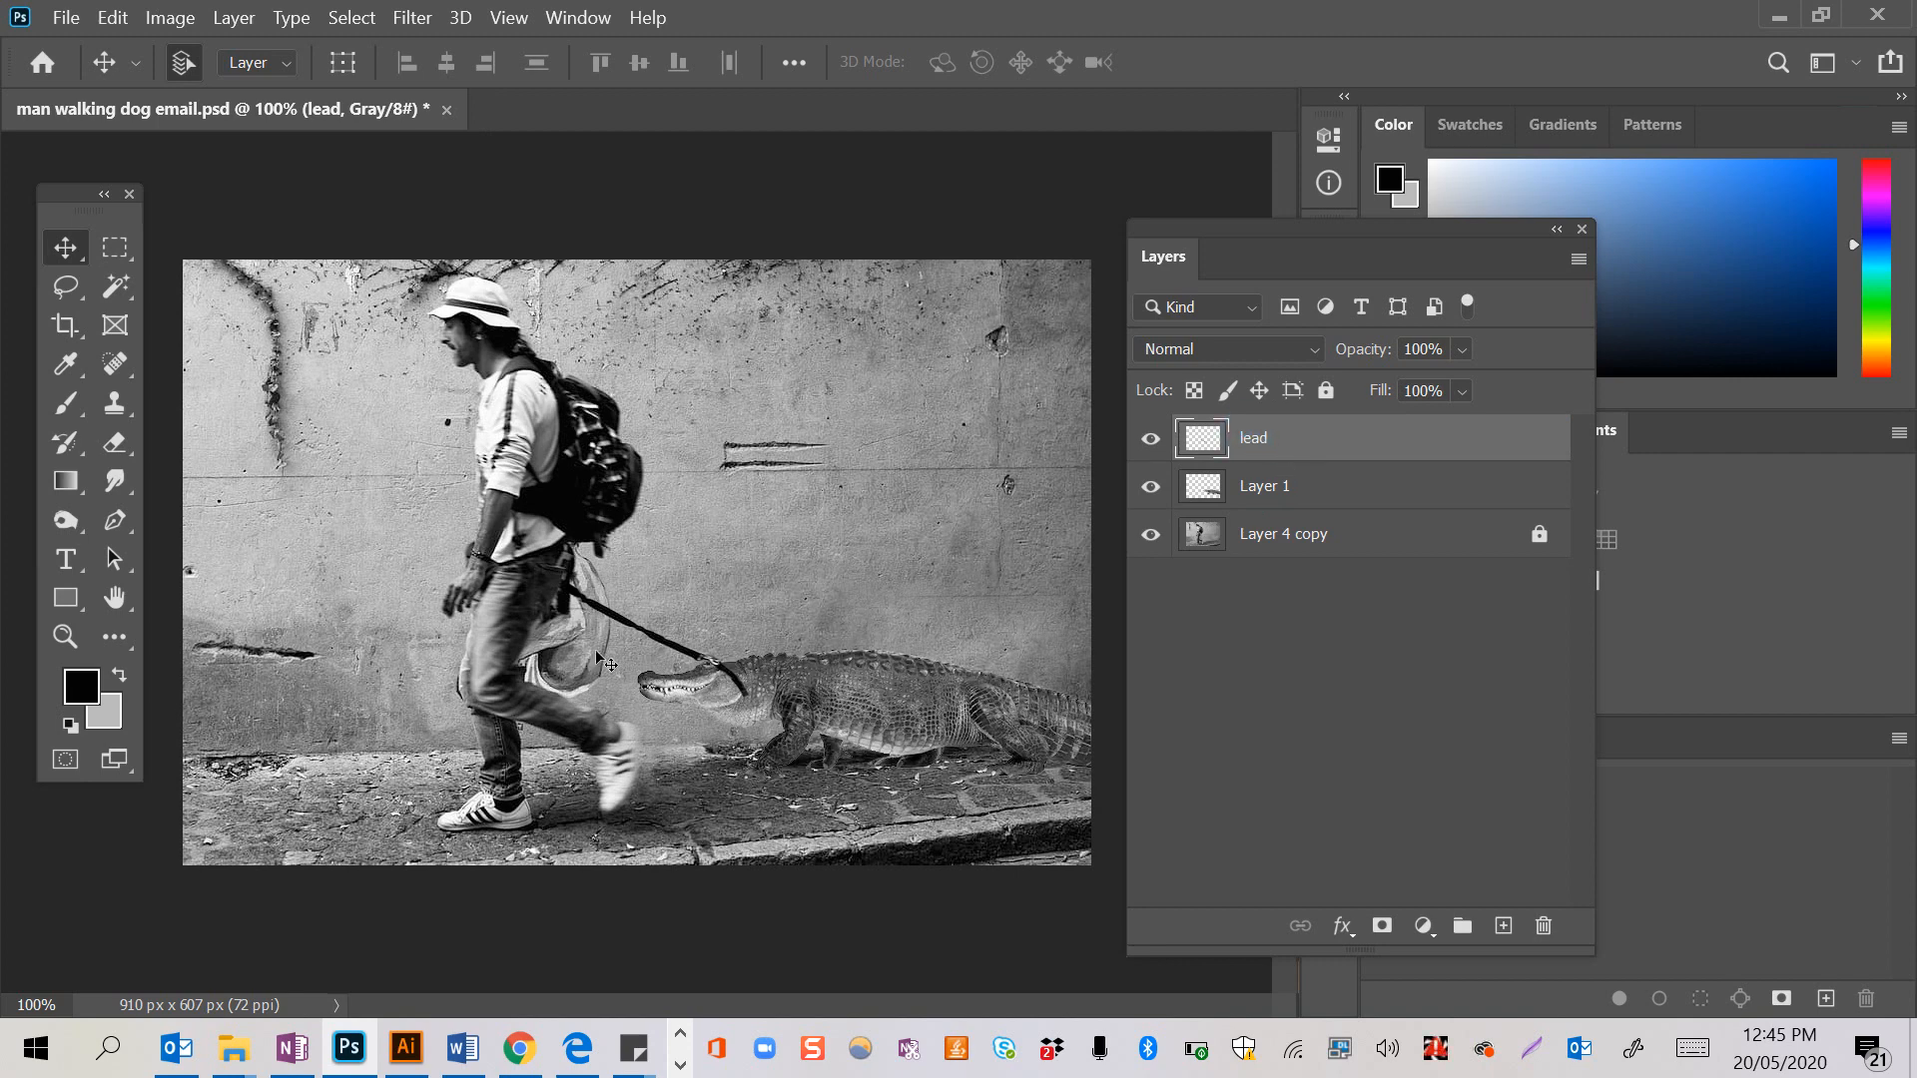
drag(605, 611, 646, 609)
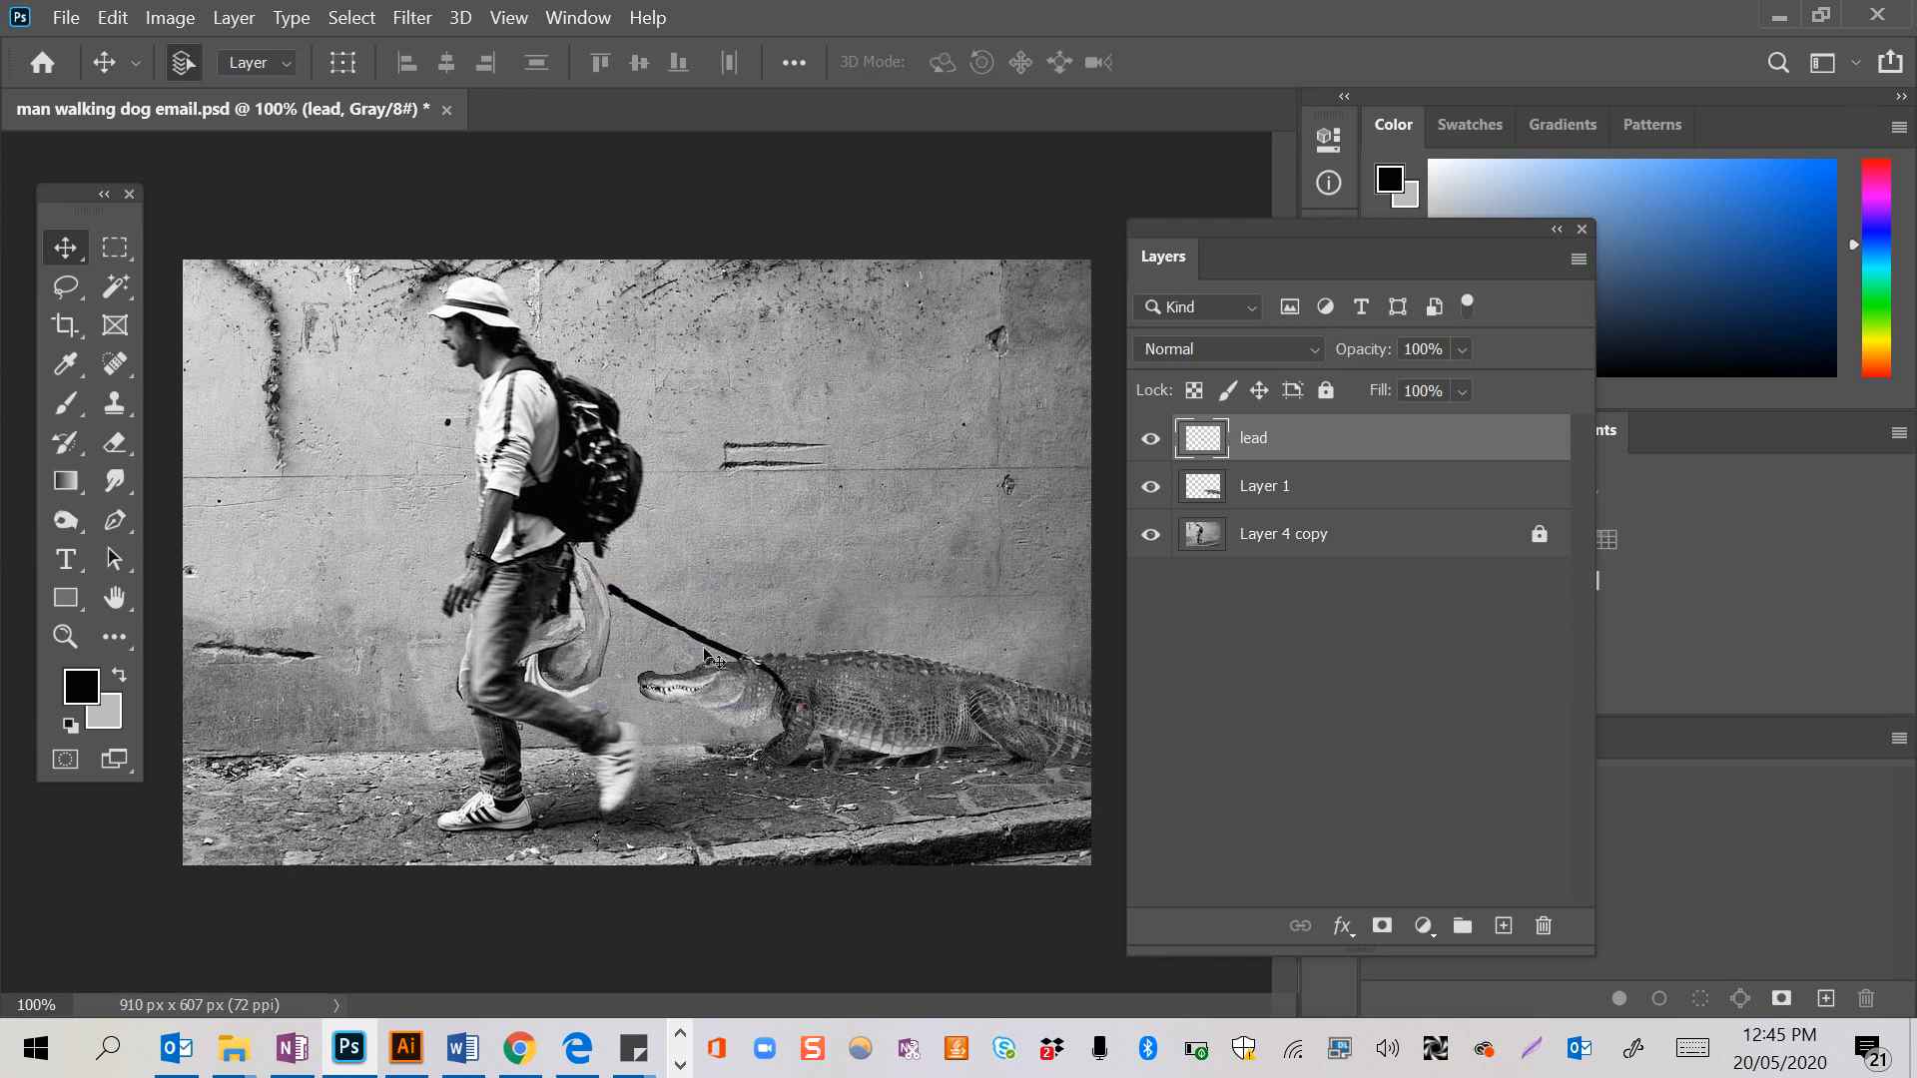
- Apply a Brightness/Contrast adjustment to the alligator on Layer 1 with brightness 6 and contrast 68
click(1296, 492)
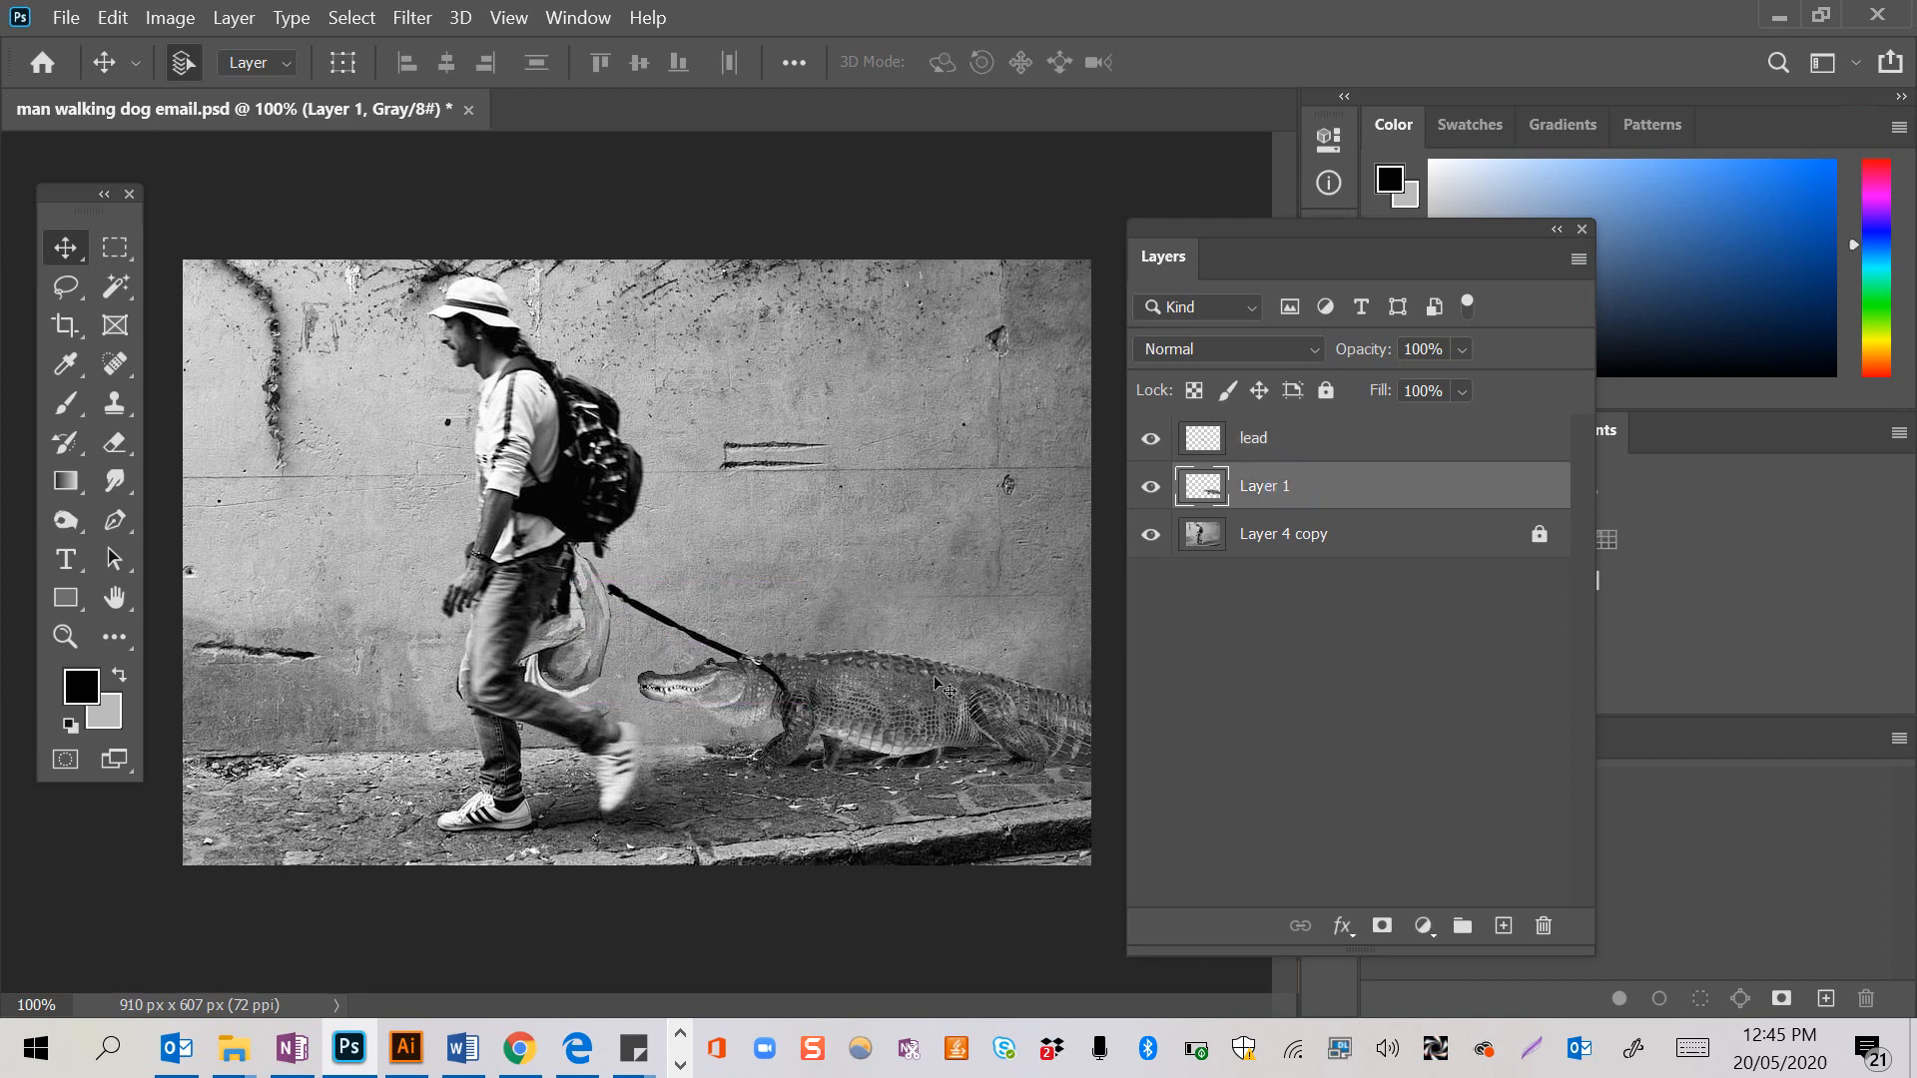
key(ctrl+minus)
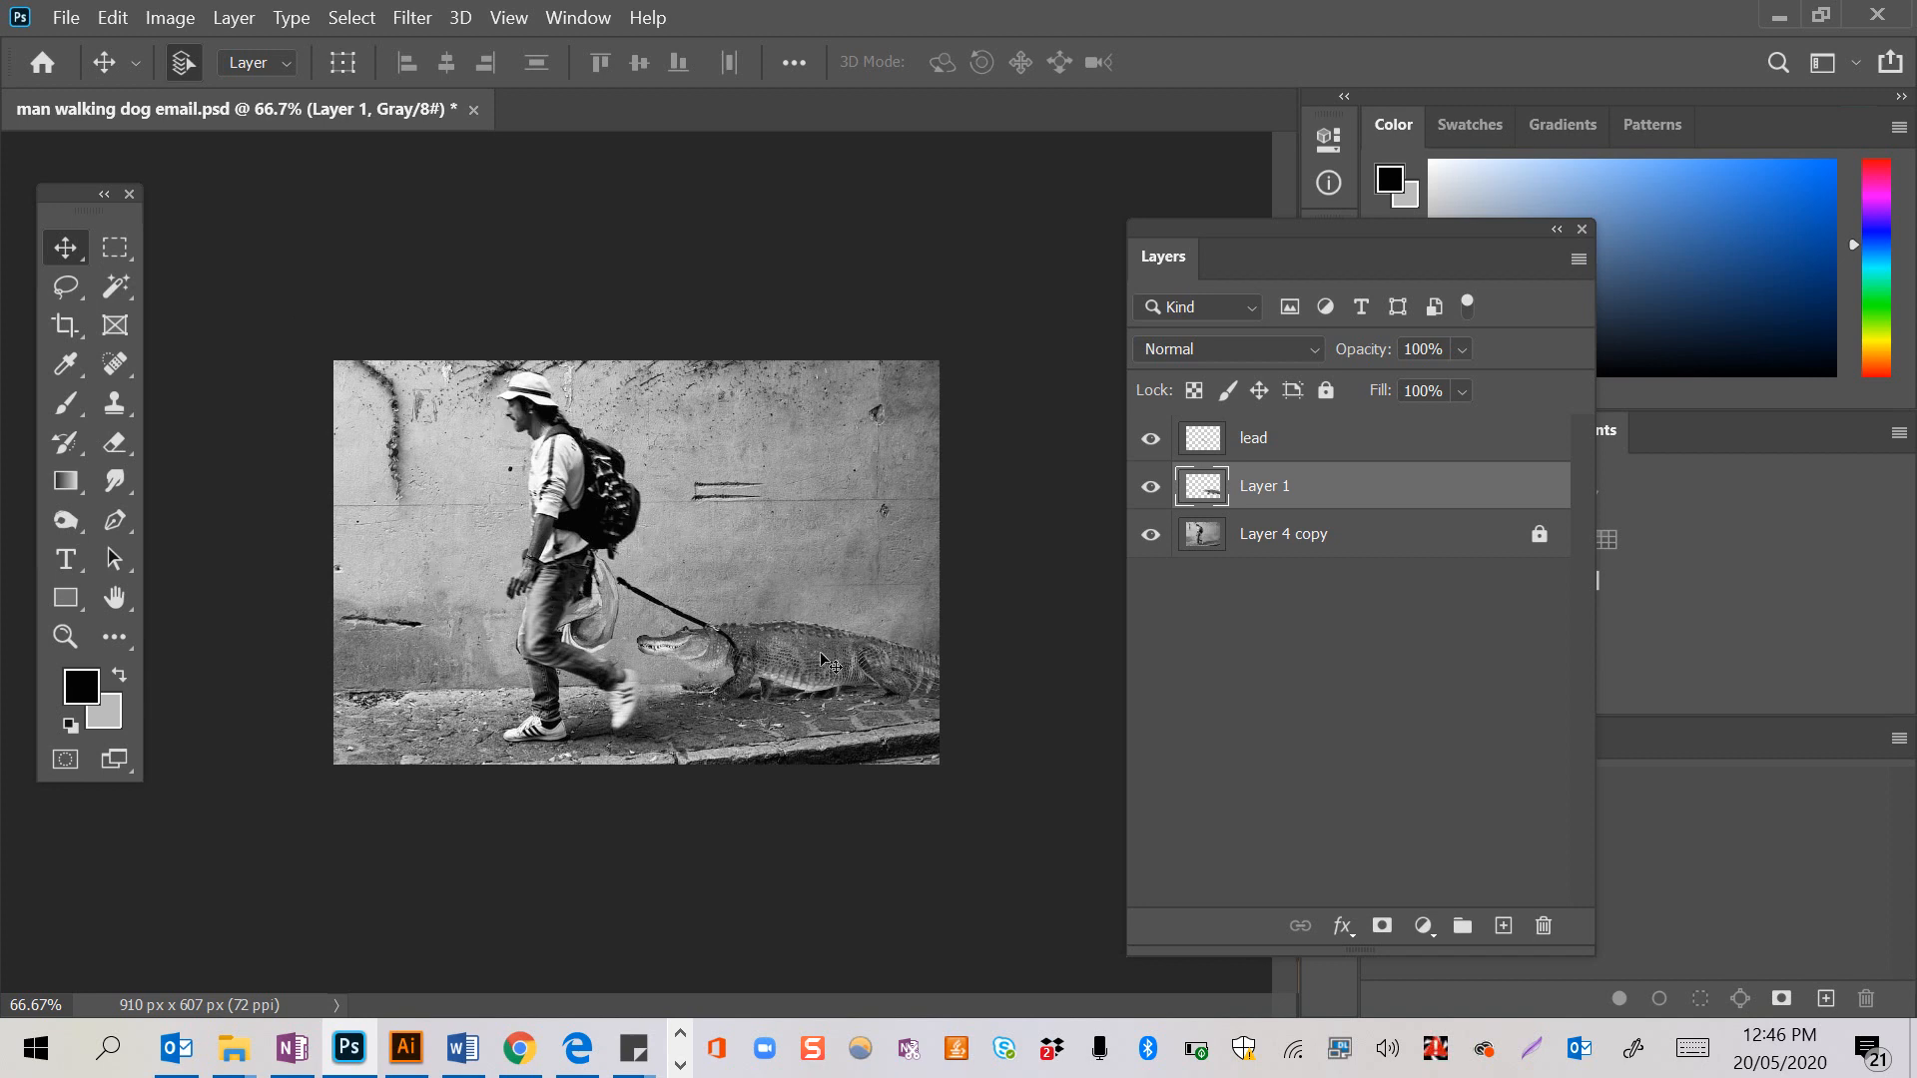
click(170, 16)
mouse_move(205, 91)
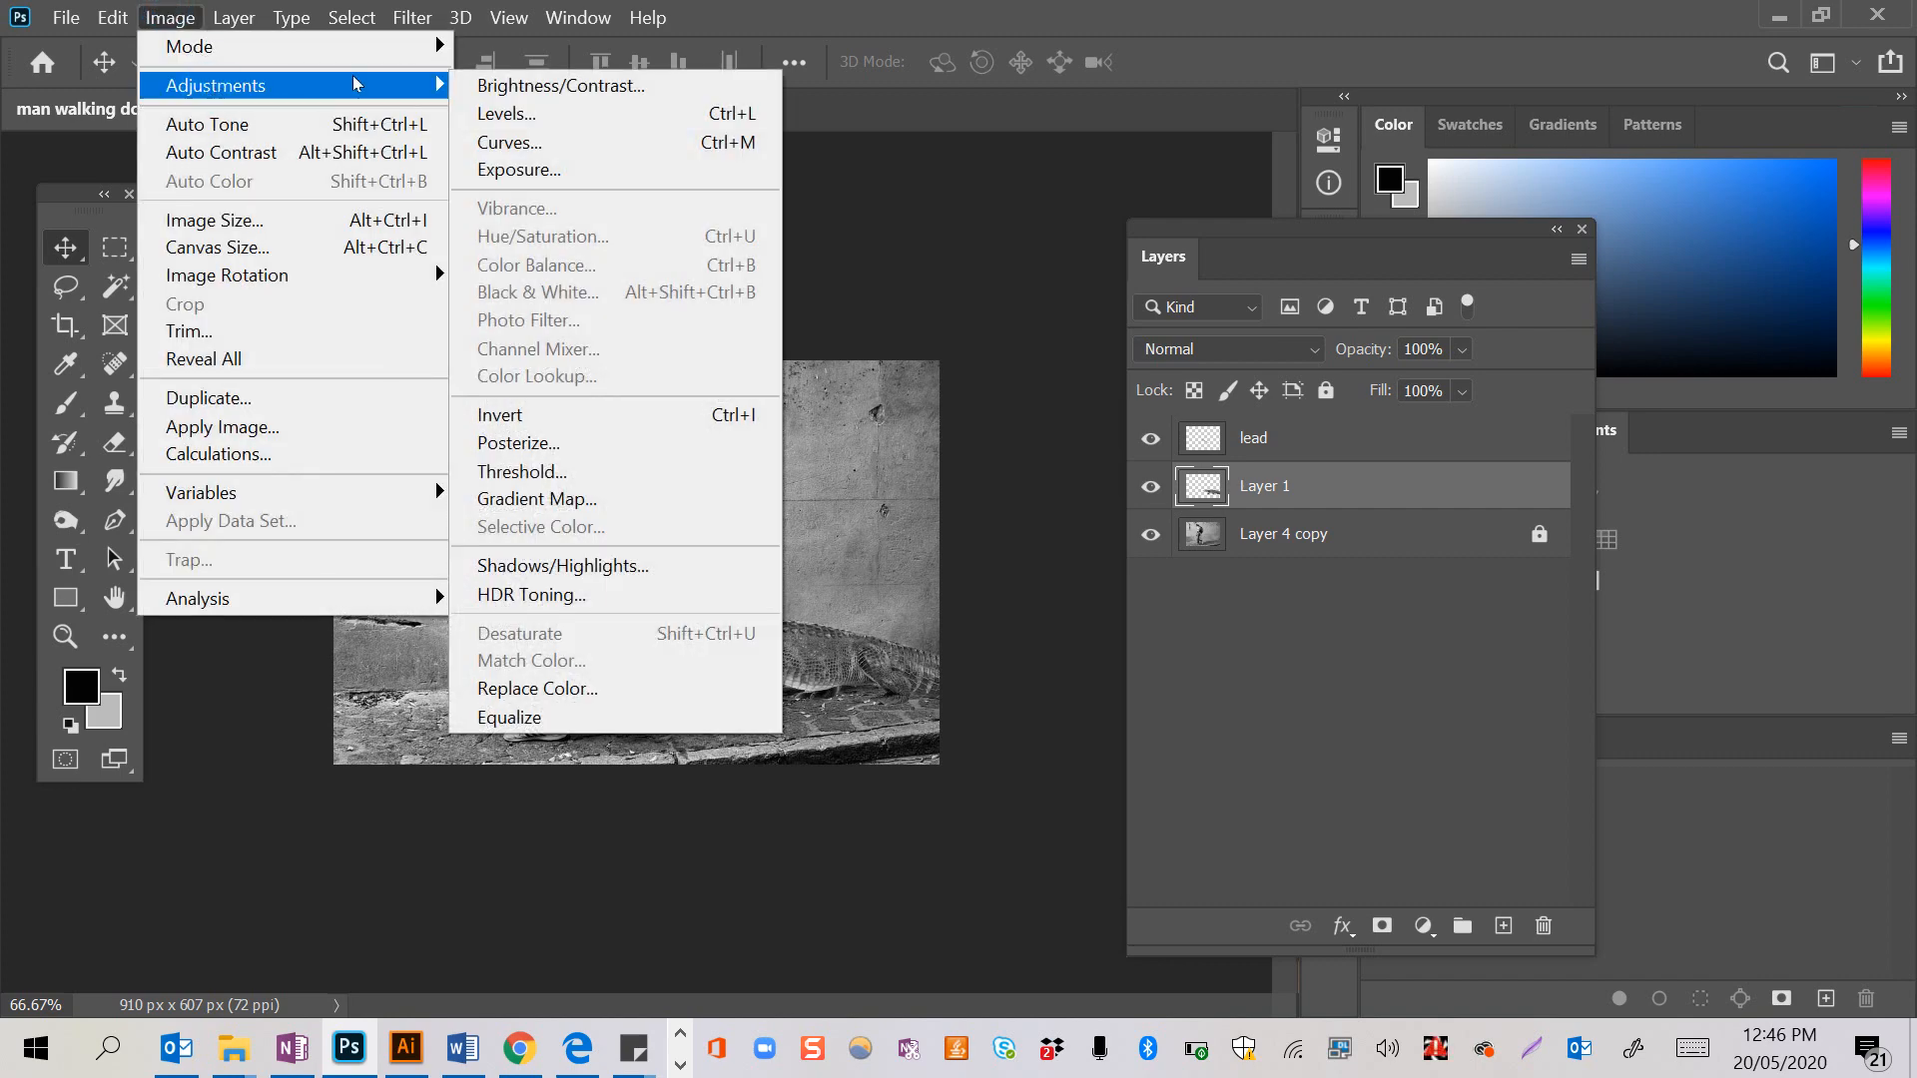
click(489, 92)
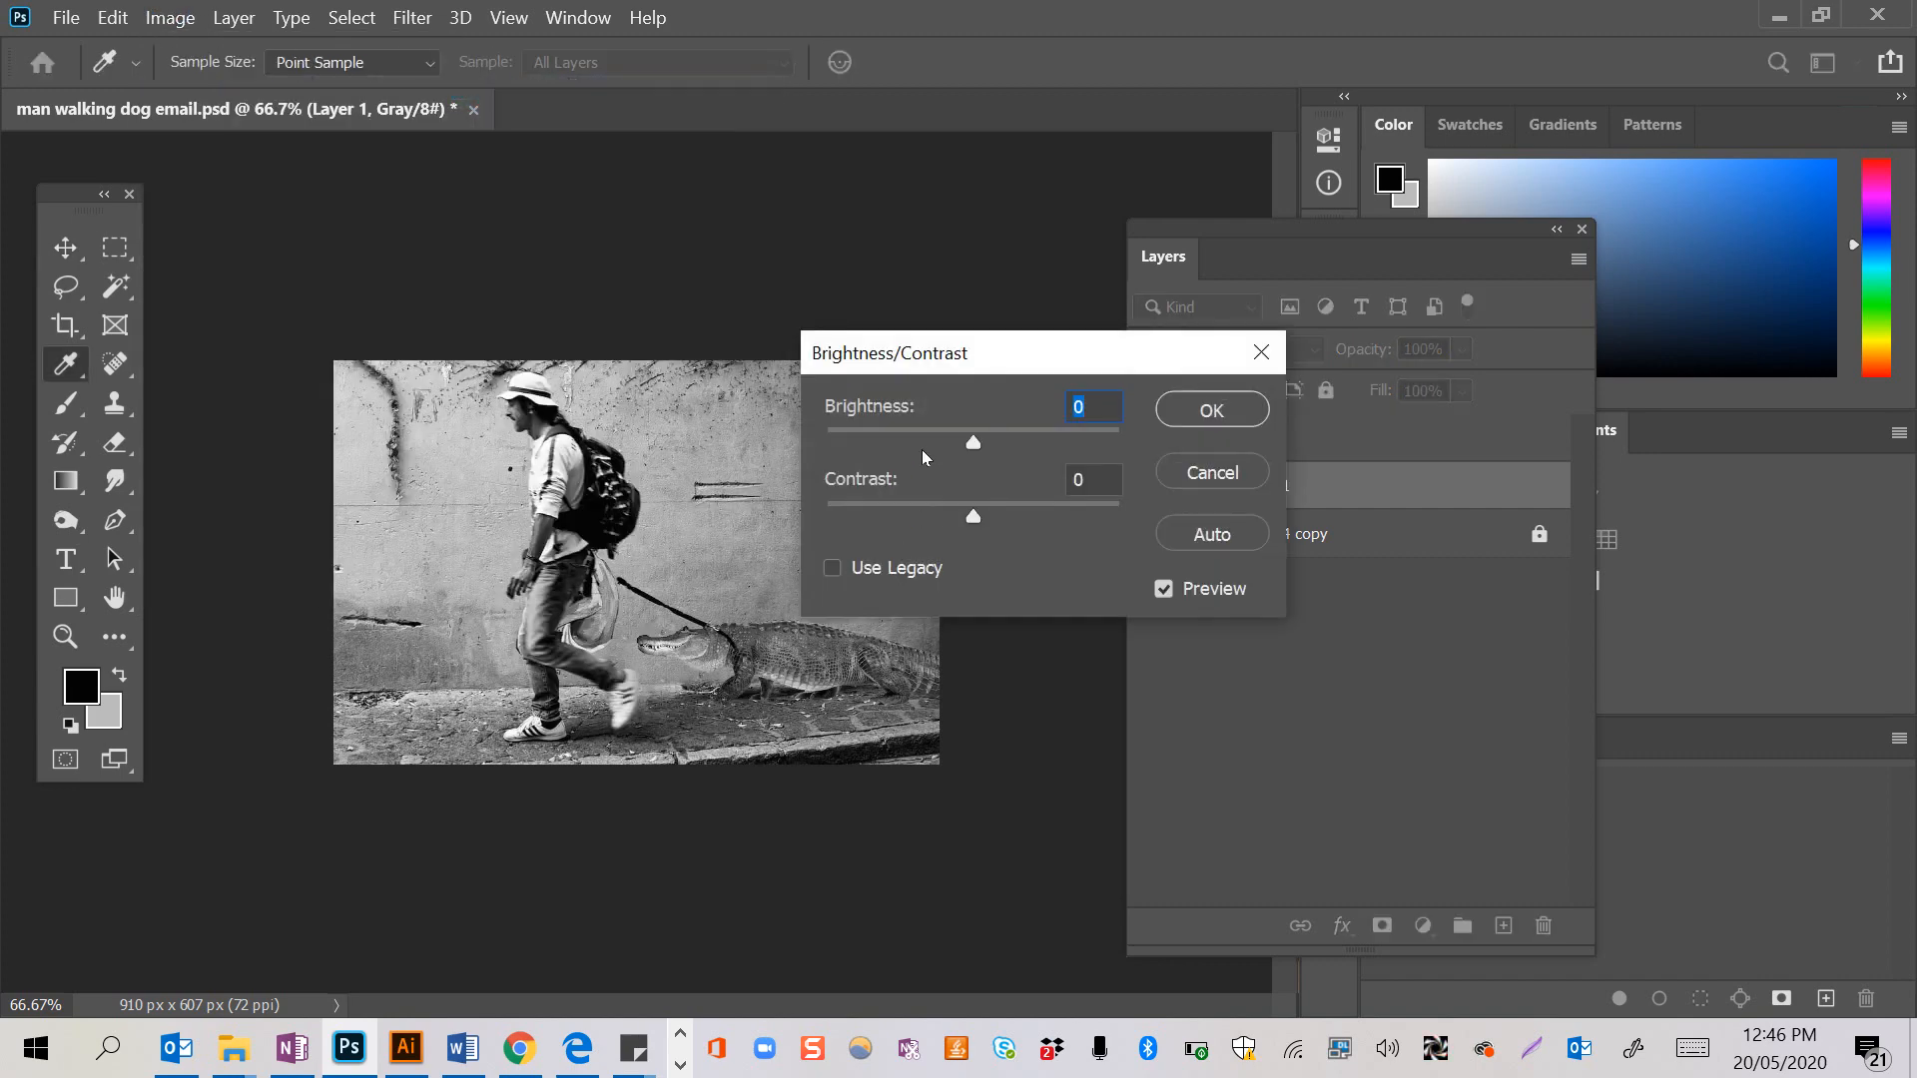
drag(931, 441, 939, 444)
drag(1032, 530, 1044, 520)
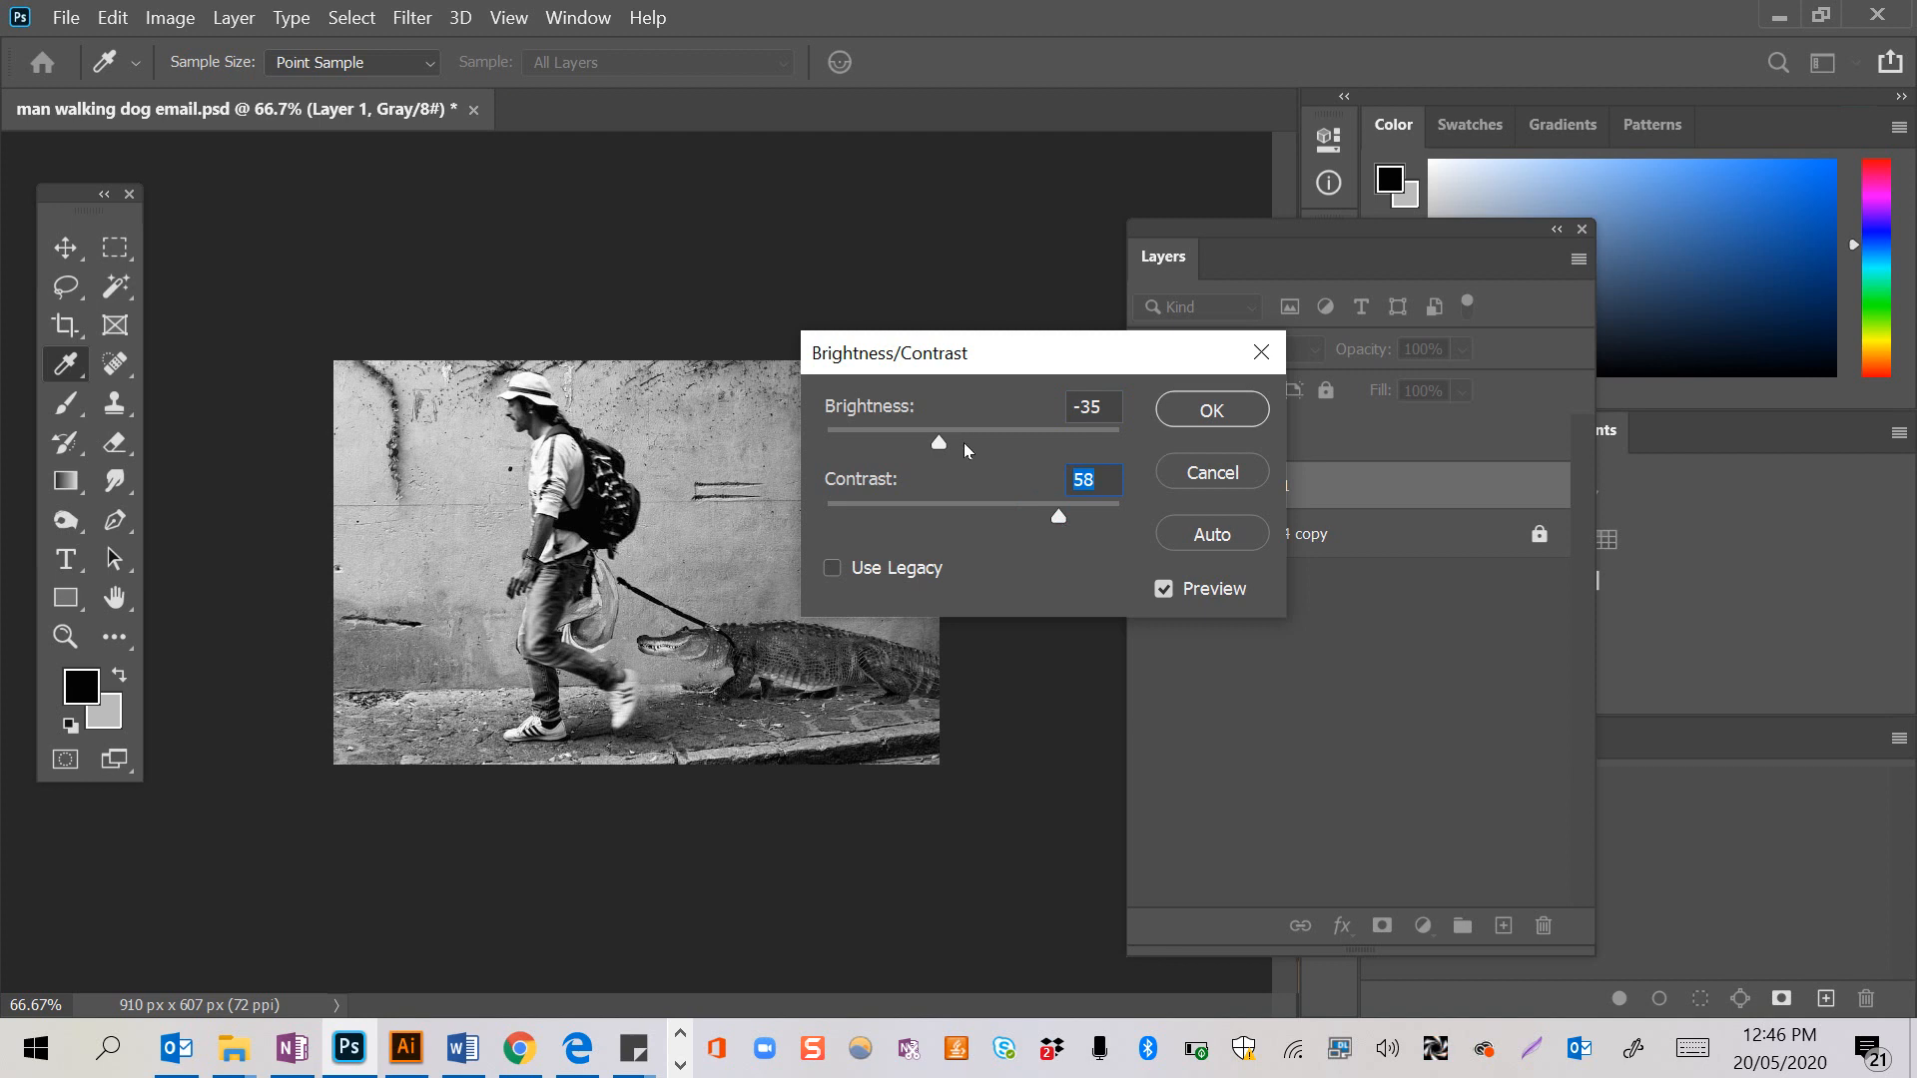
drag(948, 440, 979, 442)
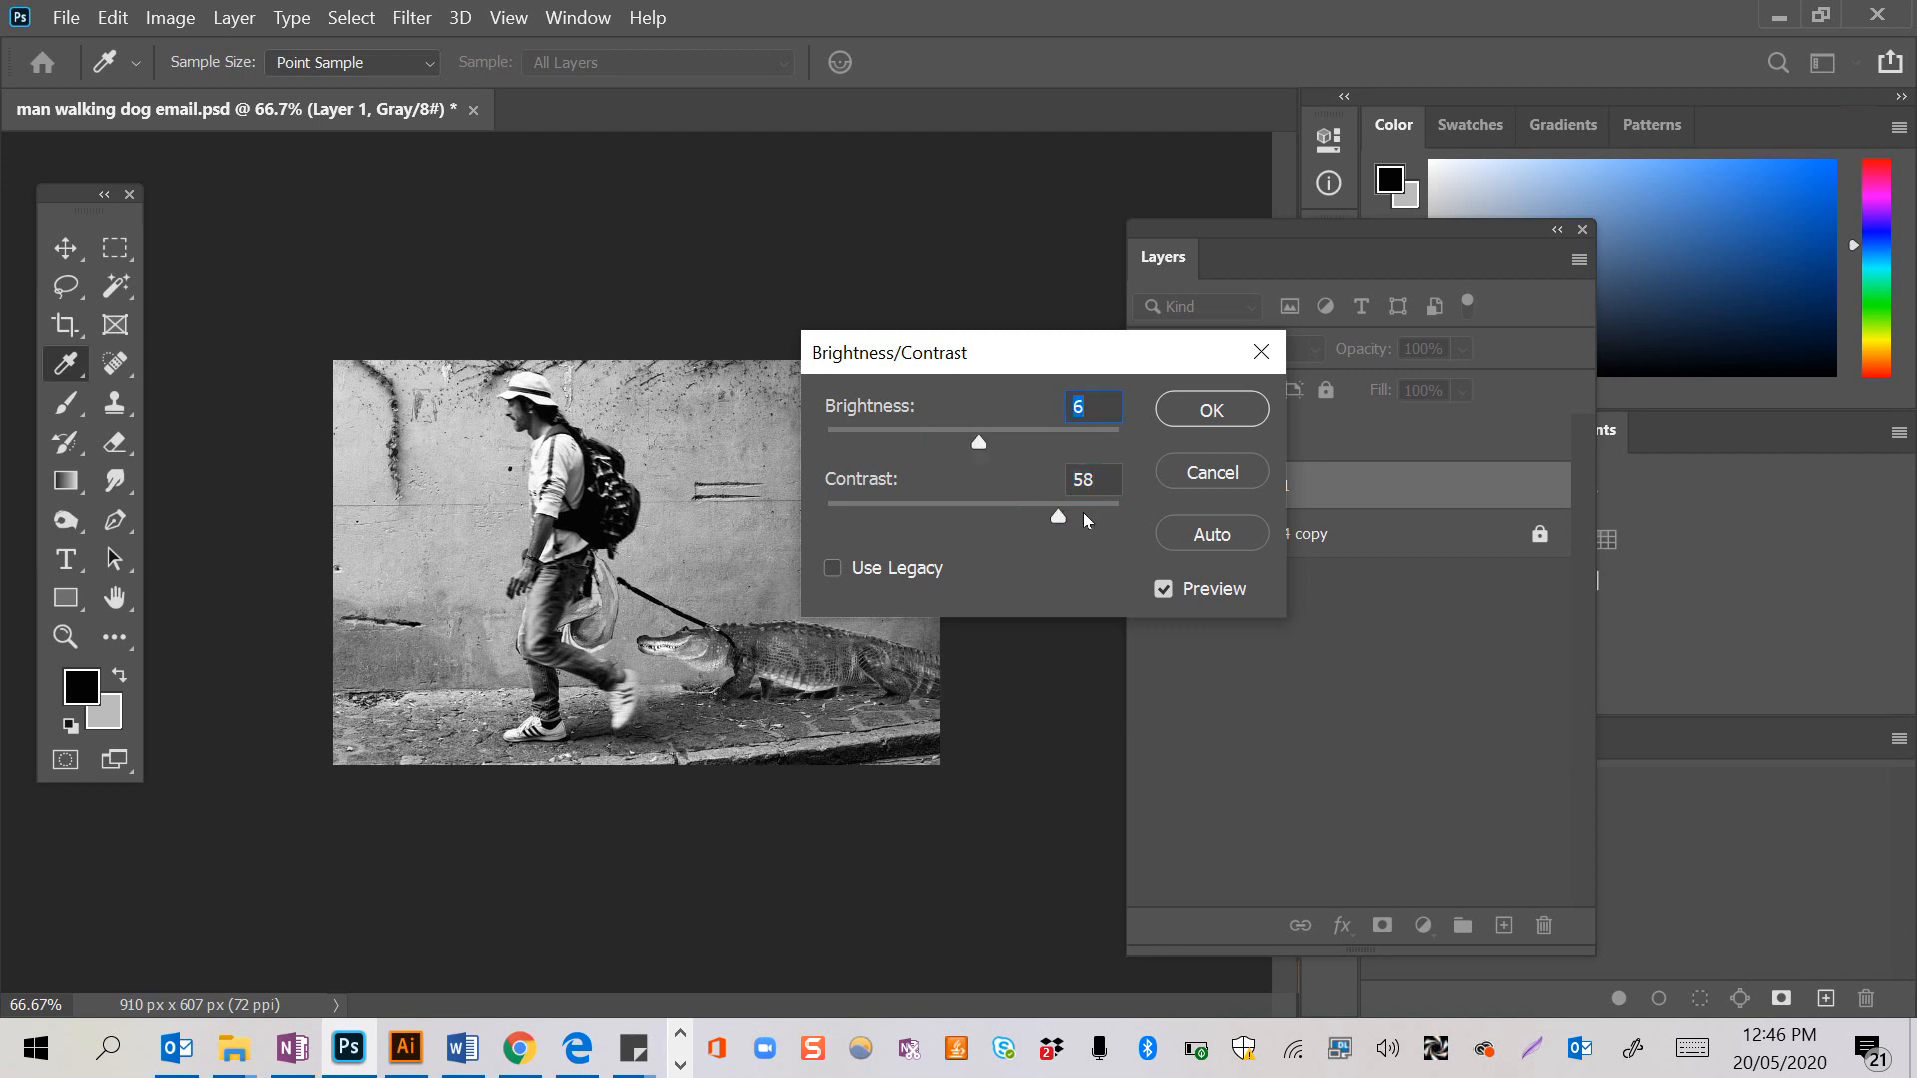
drag(1072, 515, 1076, 519)
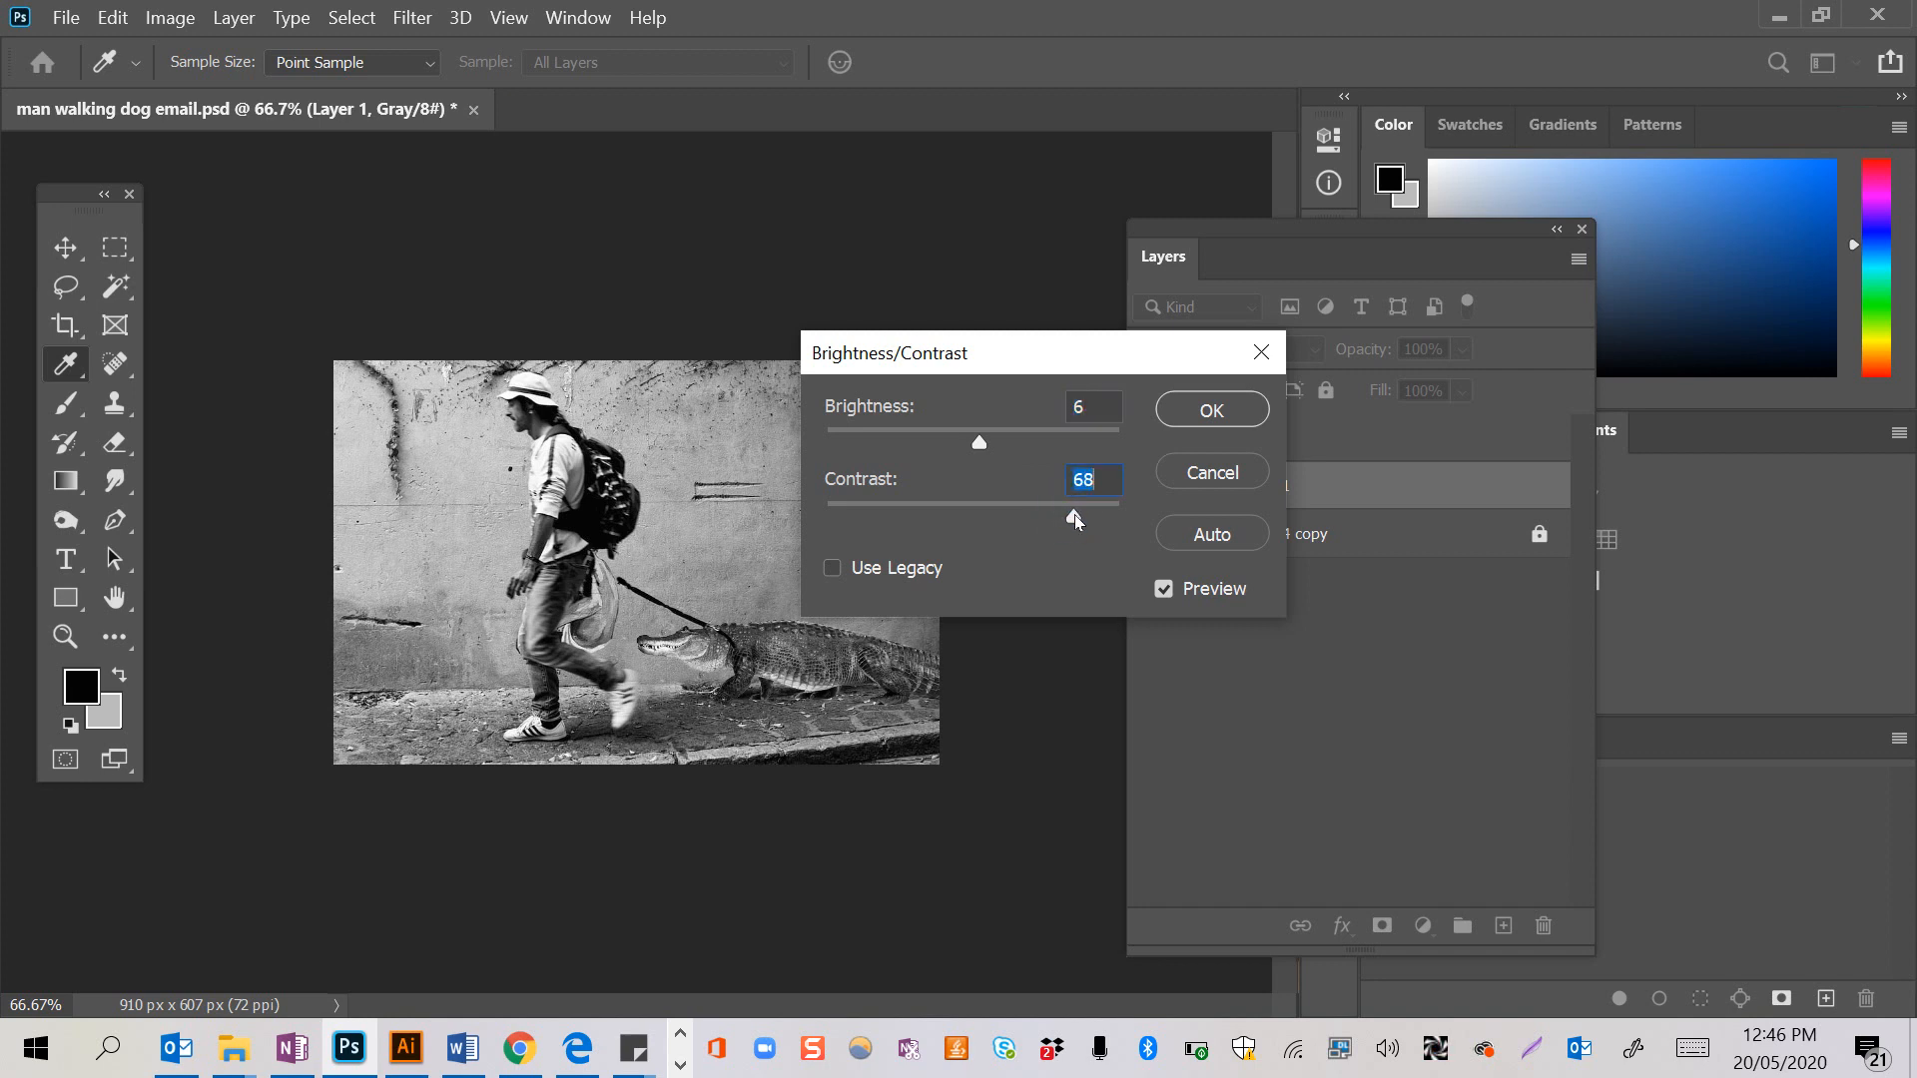
click(1213, 410)
key(v)
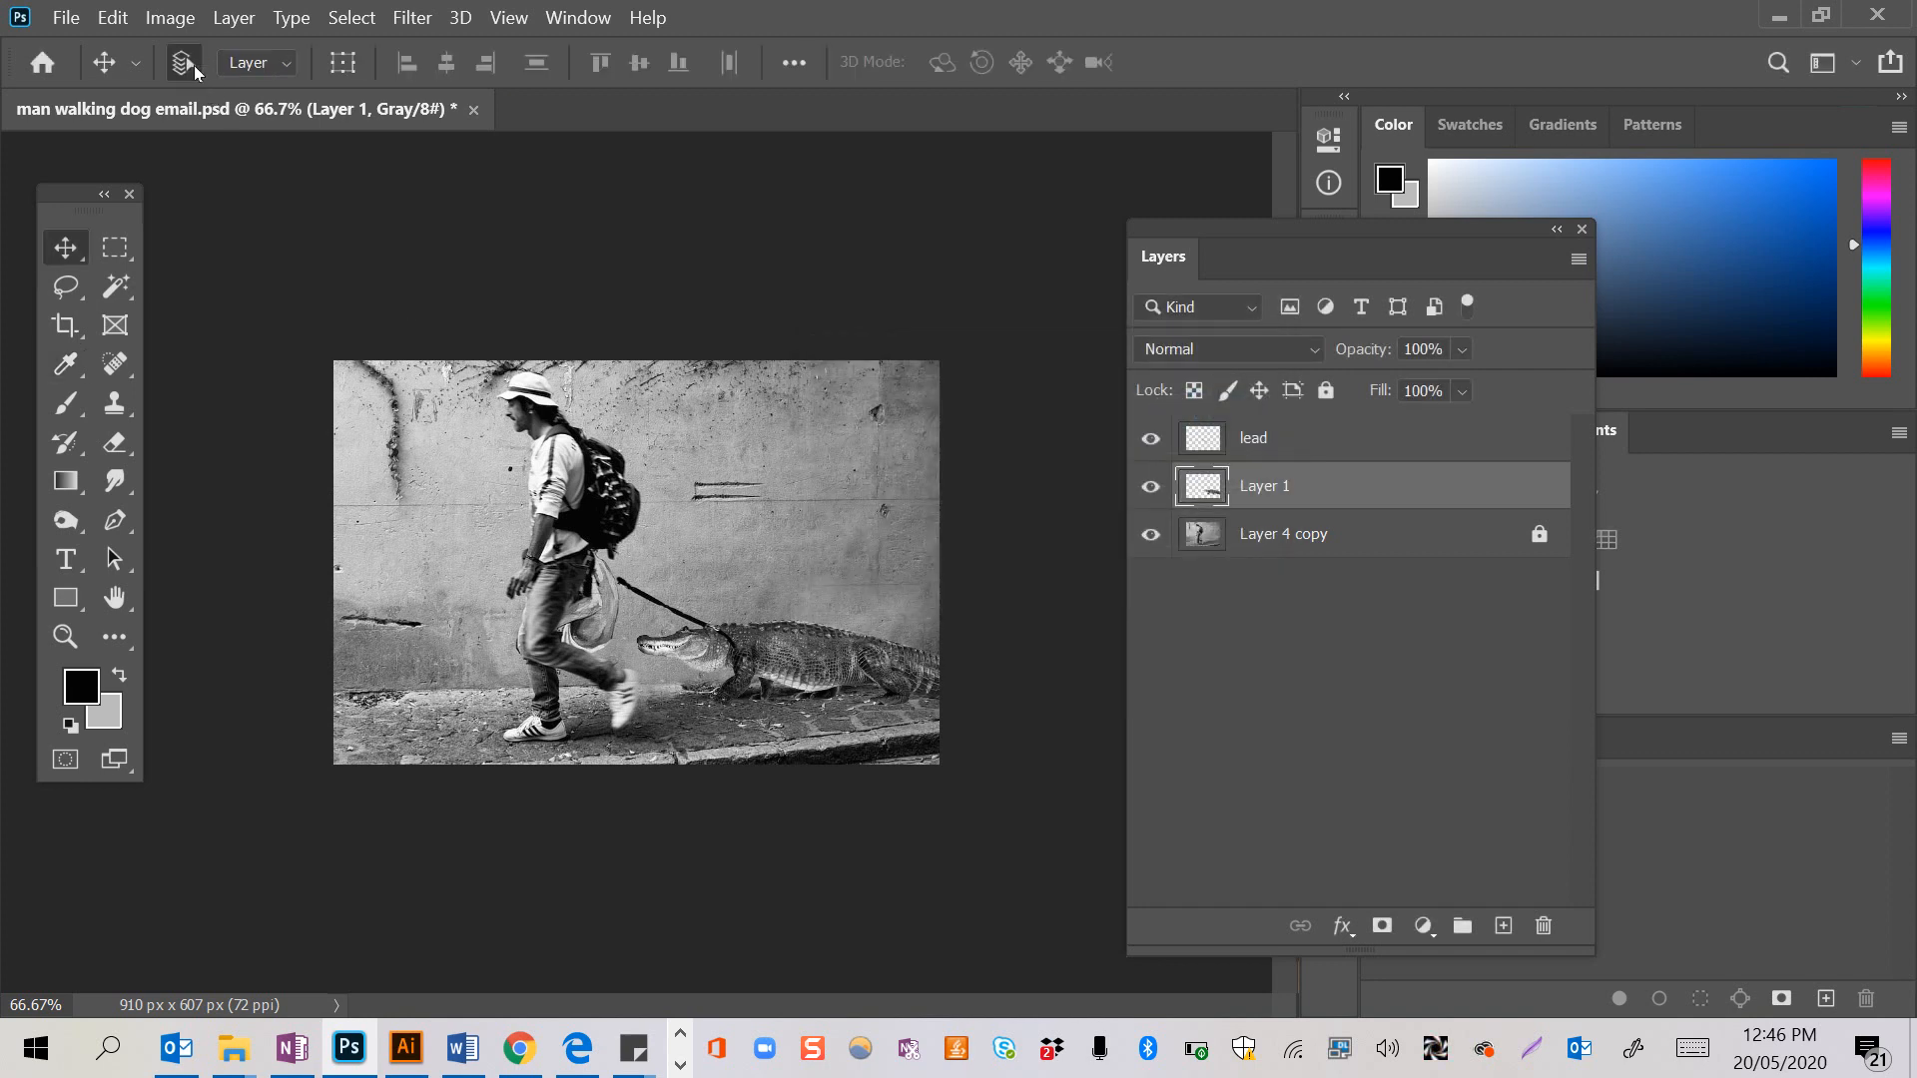
- Apply a Levels adjustment to the alligator layer with input levels 18, 0.92 and 226
click(172, 19)
mouse_move(239, 86)
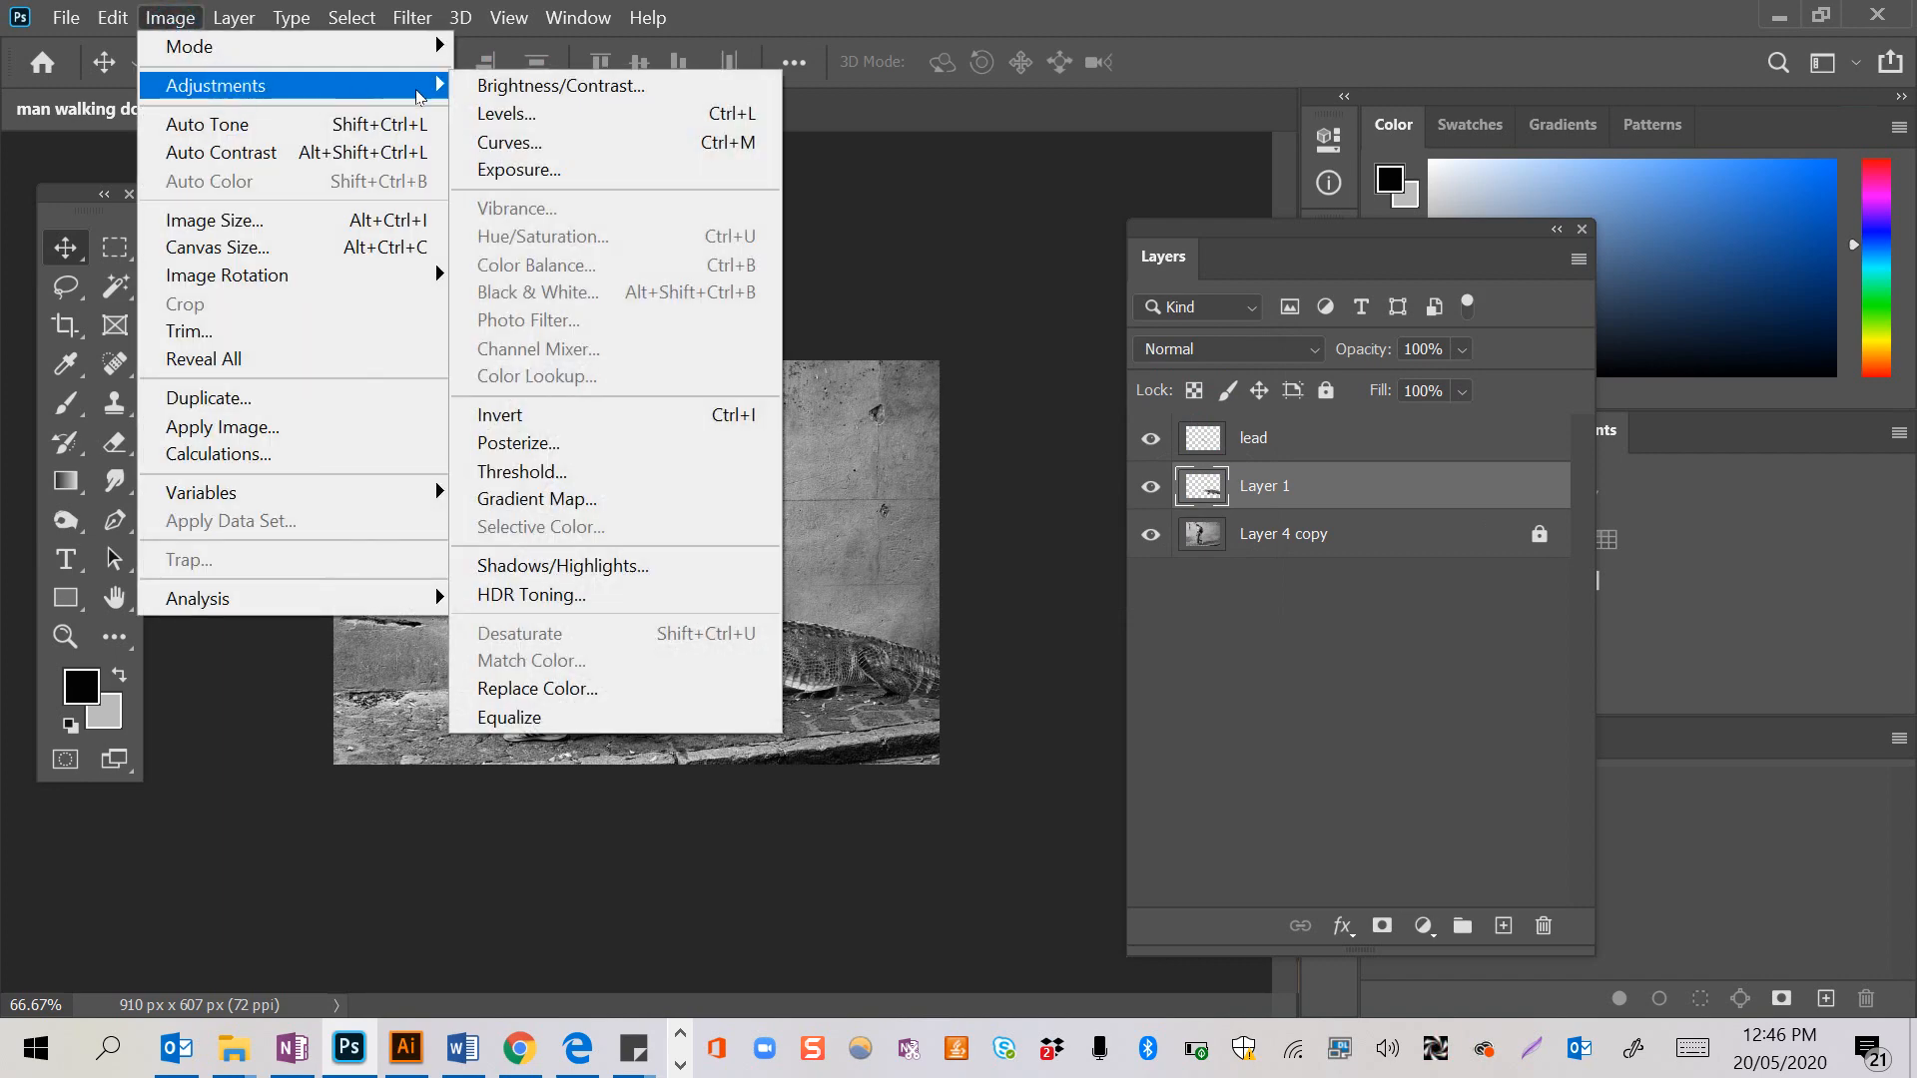
click(517, 115)
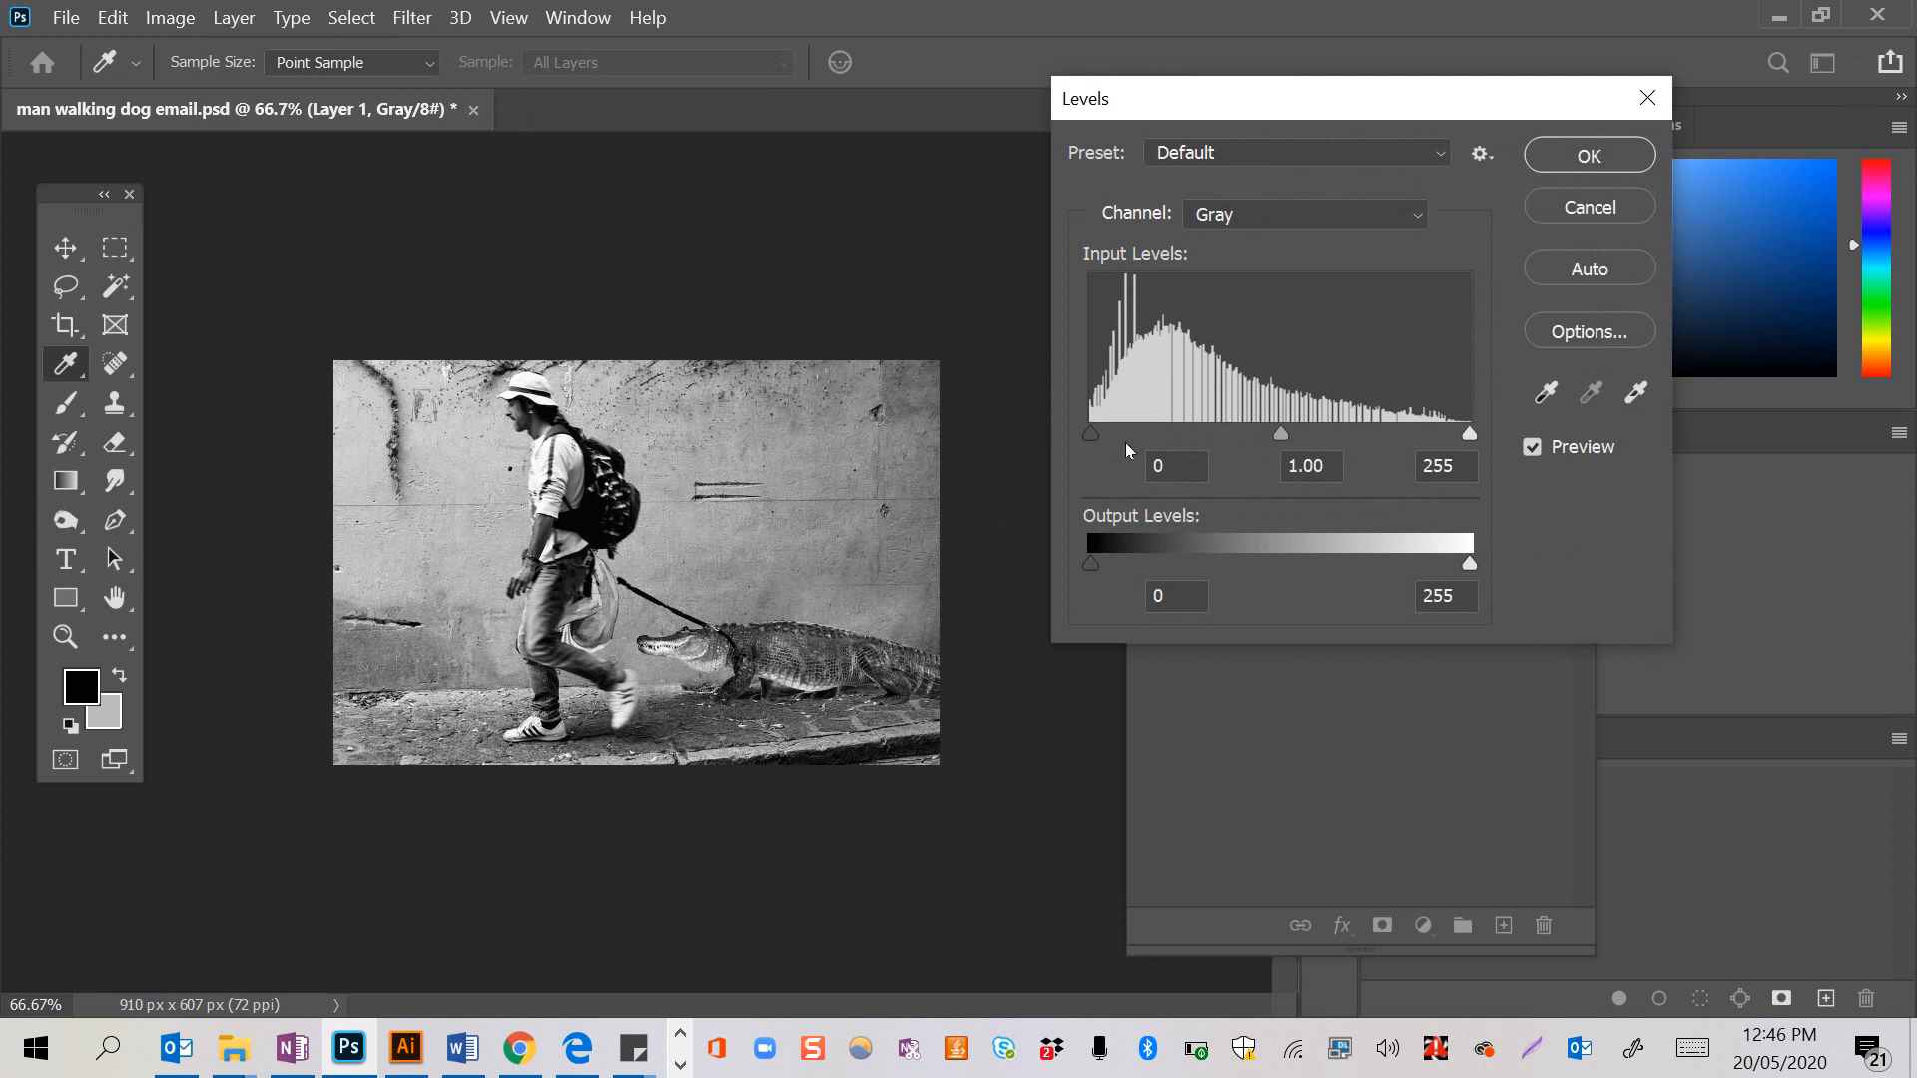
drag(1090, 437, 1118, 437)
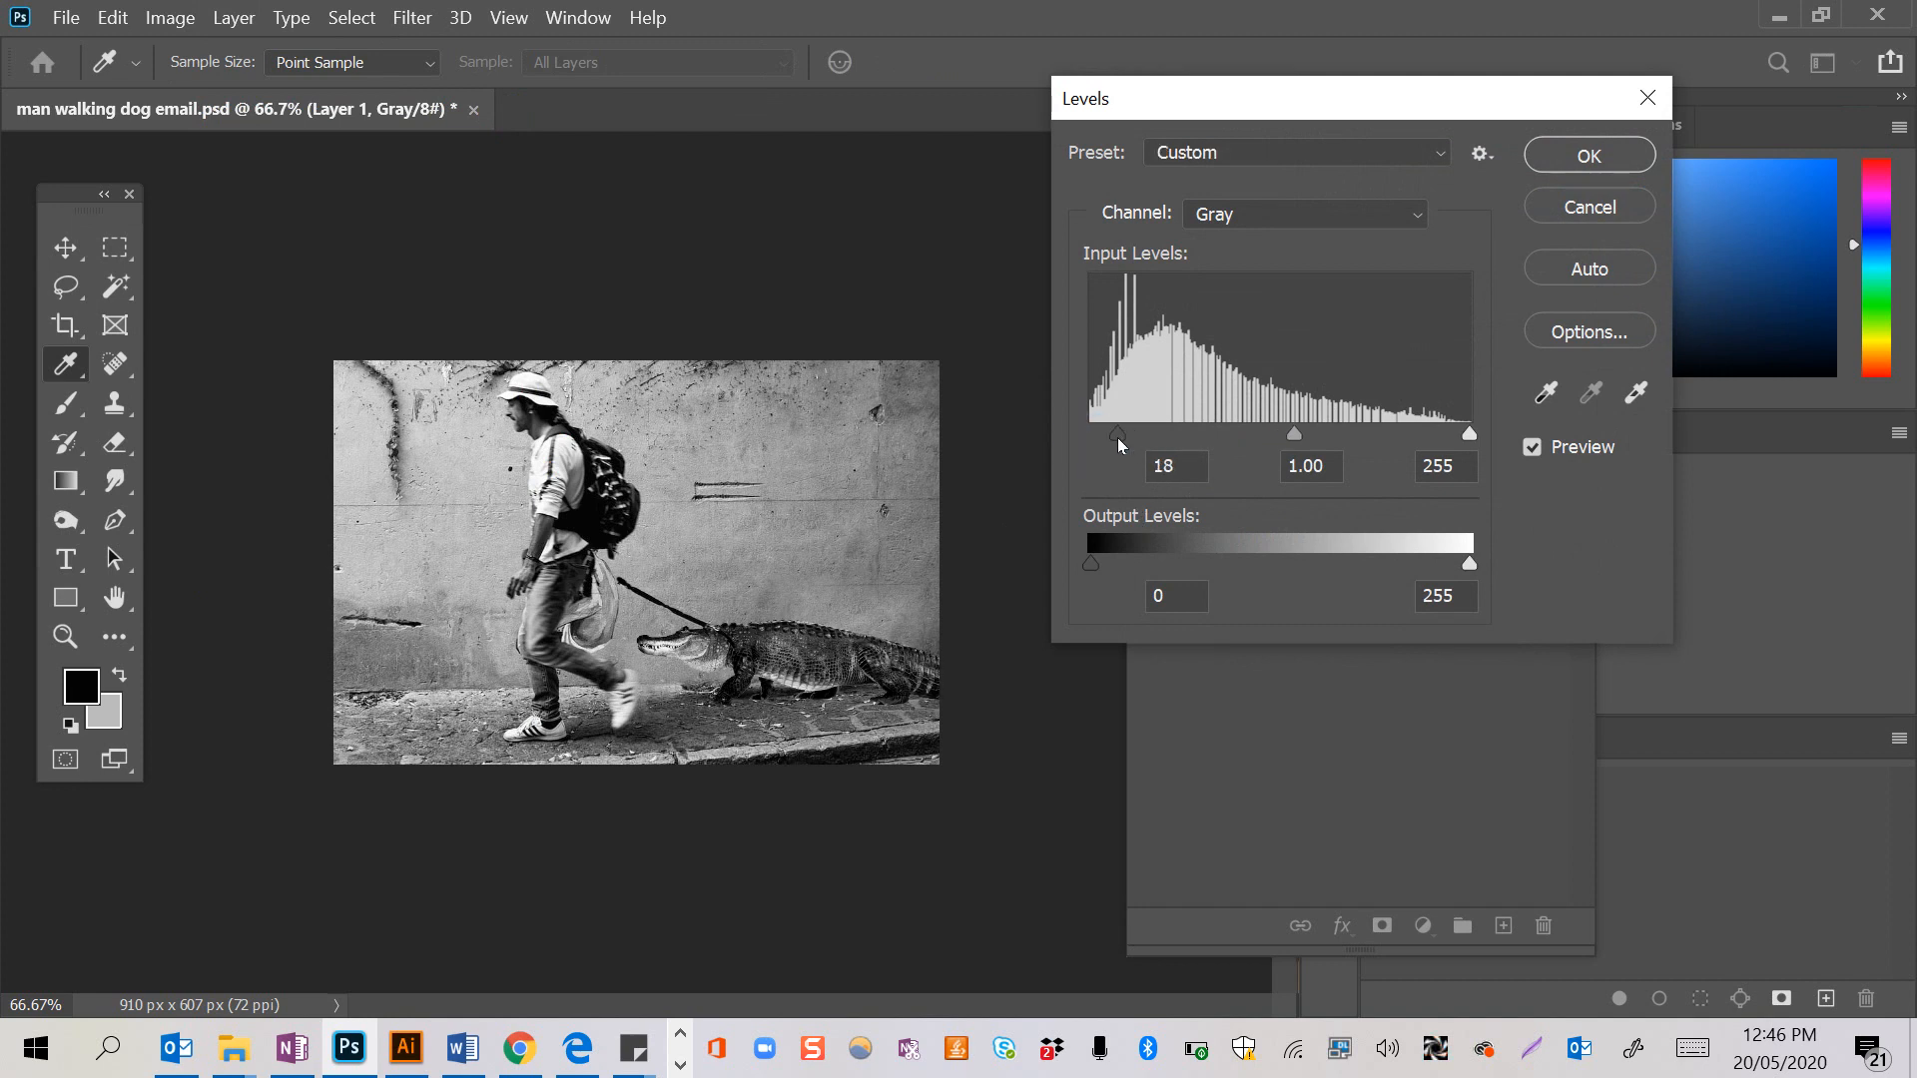
mouse_move(1296, 438)
mouse_down()
mouse_move(1326, 434)
mouse_move(1304, 436)
mouse_up()
drag(1472, 432, 1426, 429)
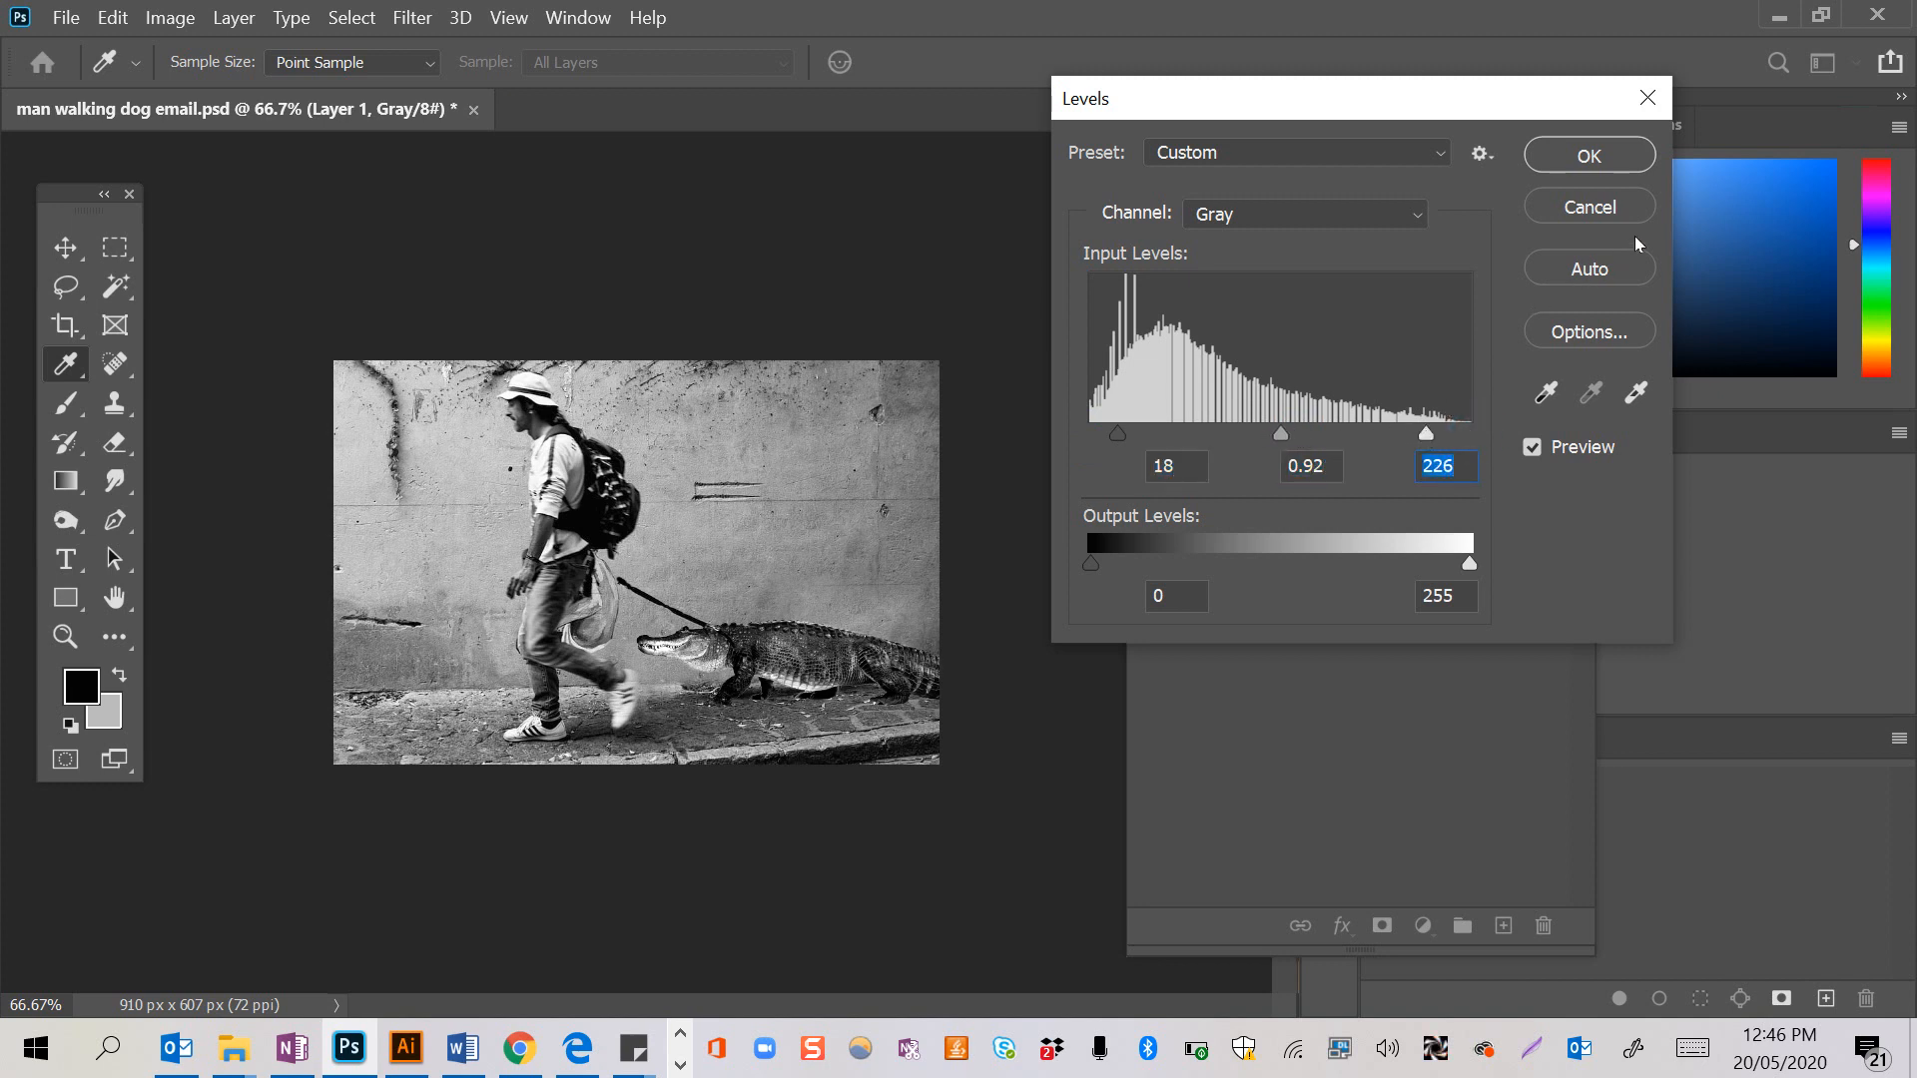
click(1588, 156)
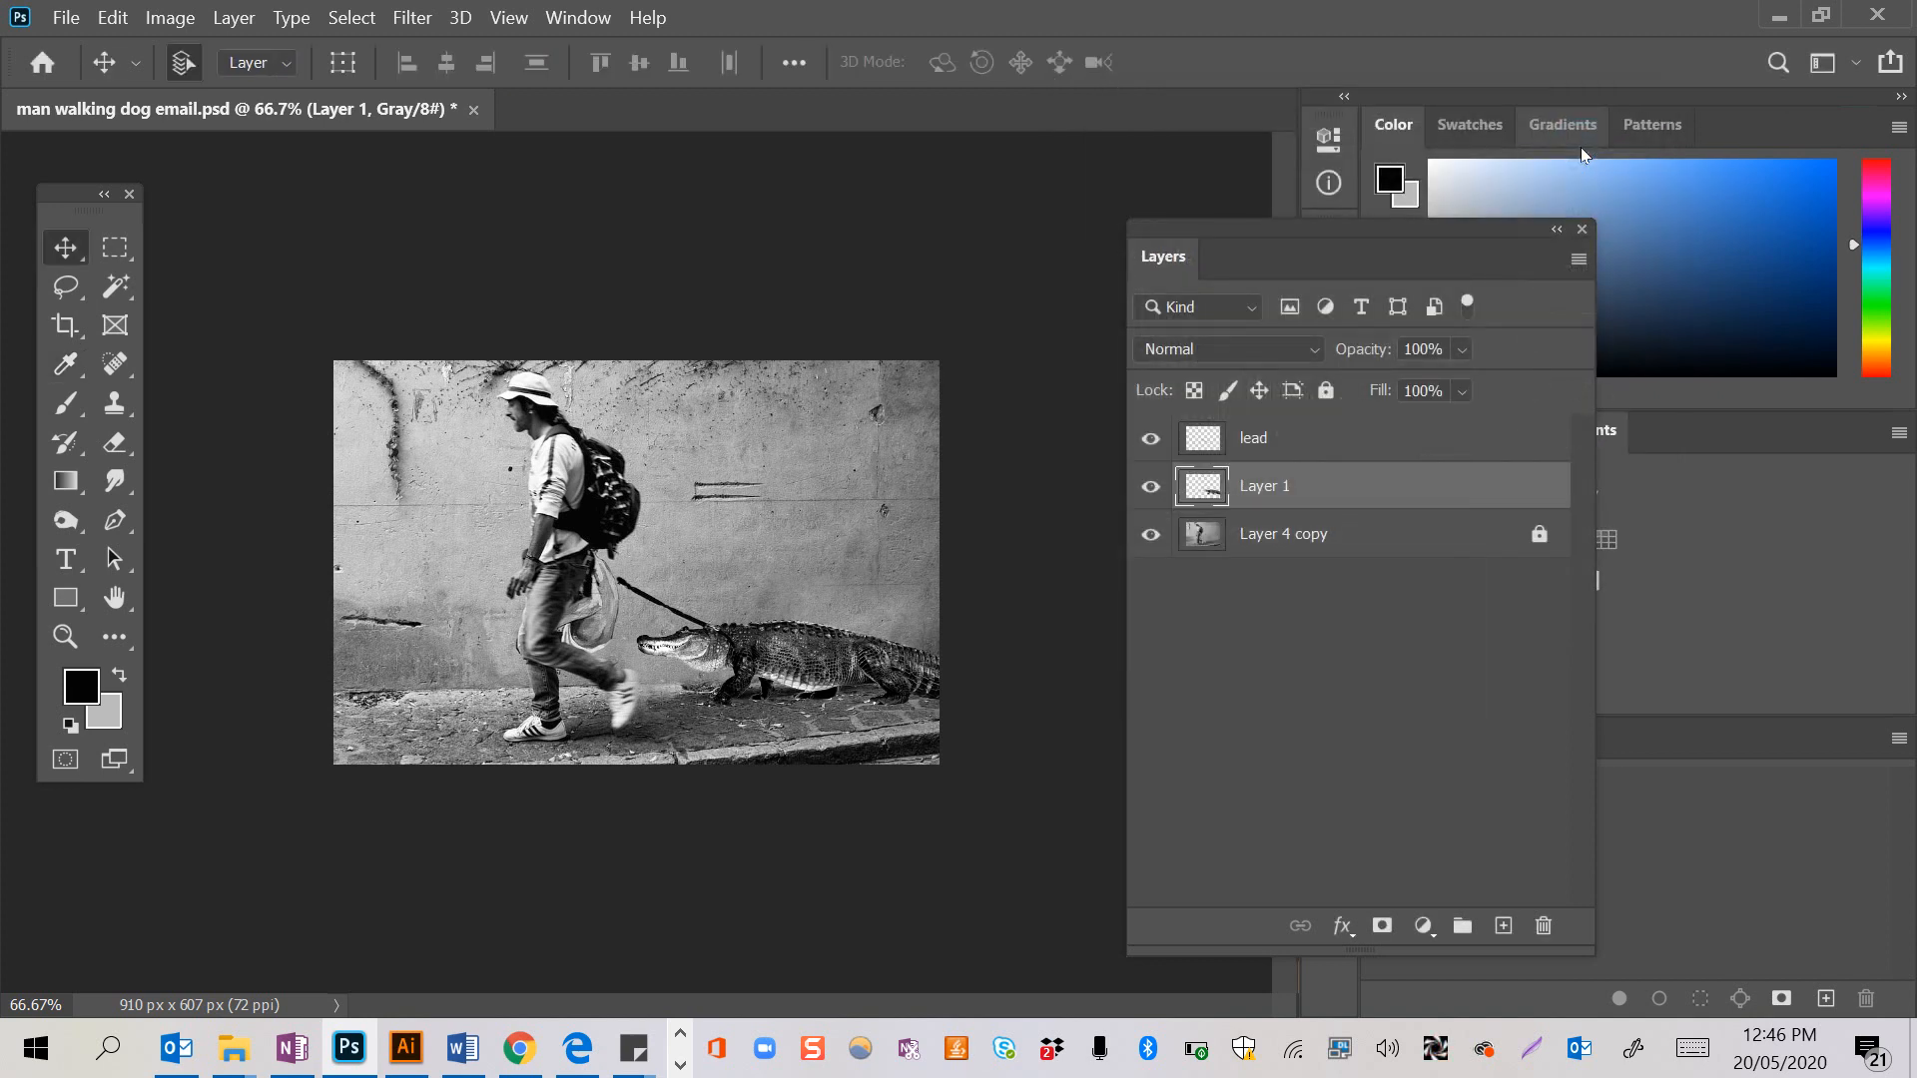
- On the lead layer, paint the missing upper end of the lead up to the man with a black 7 px brush
click(1264, 444)
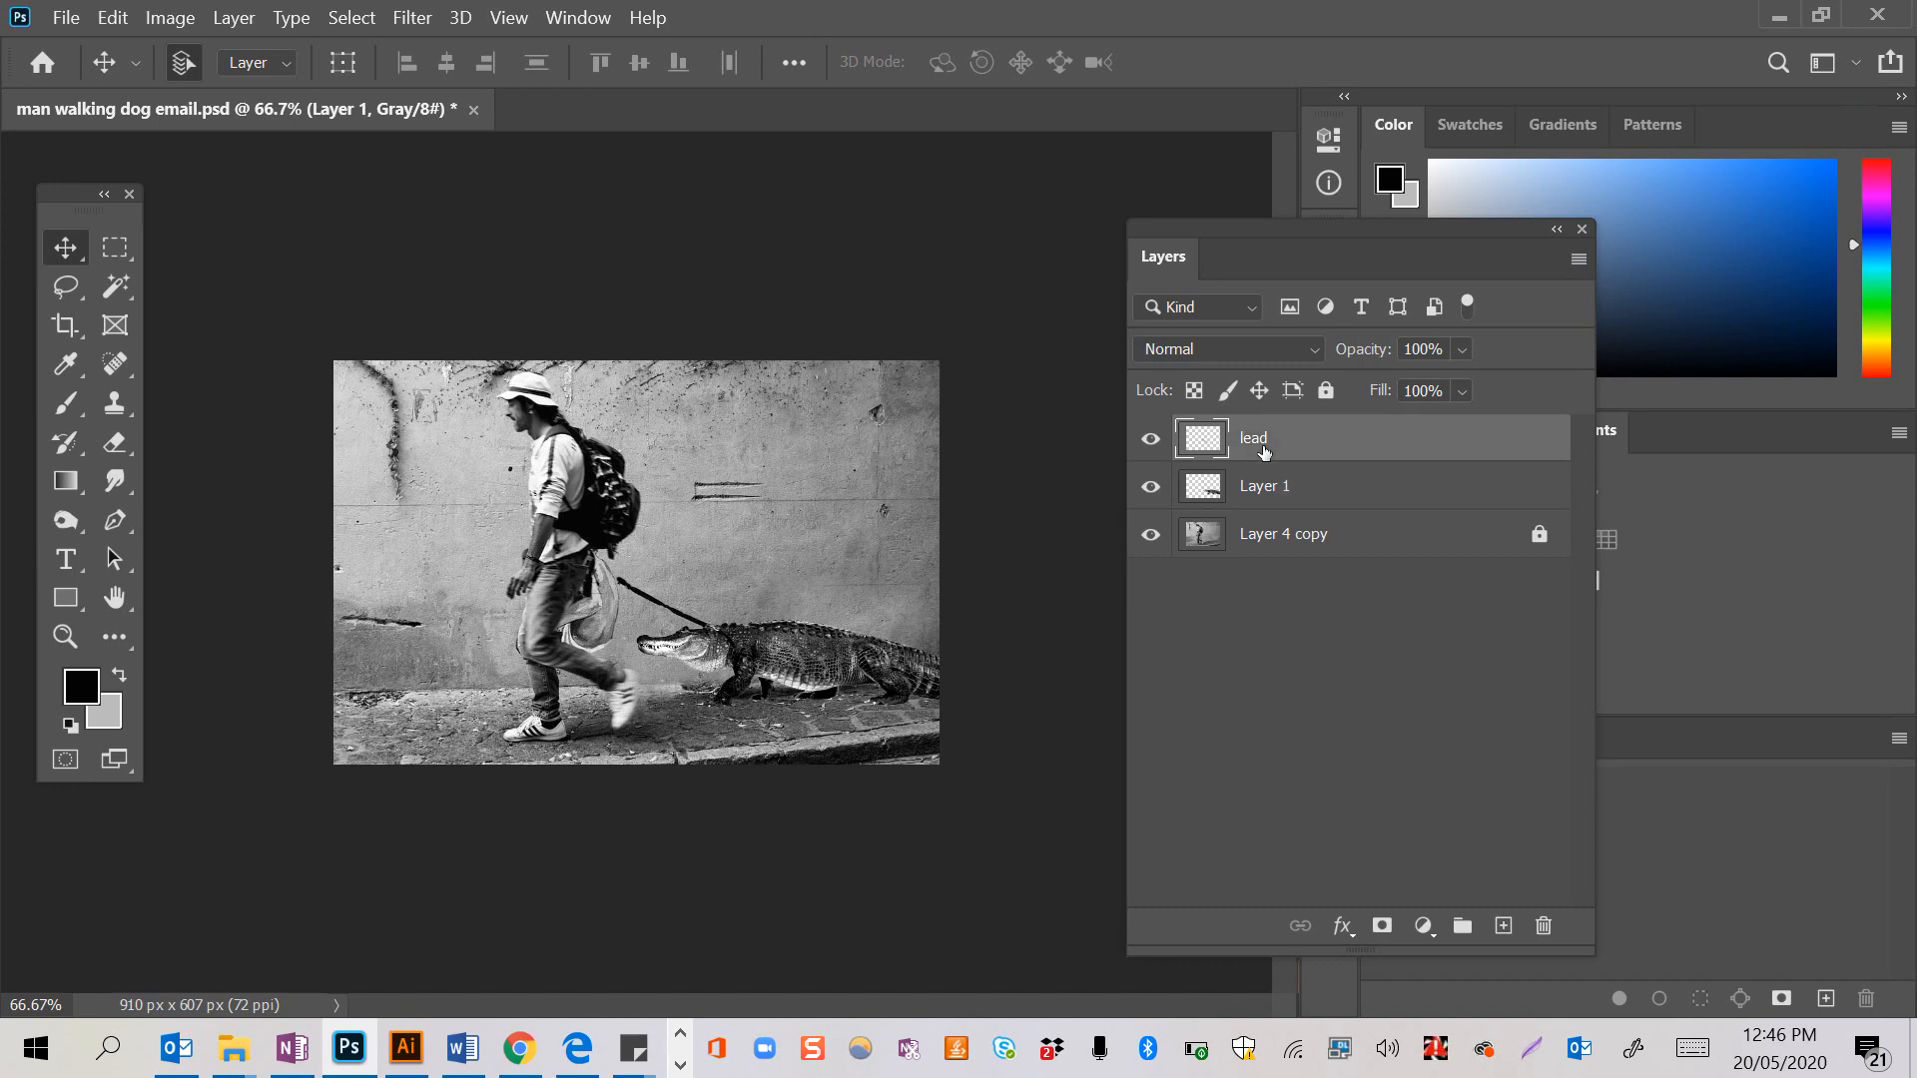
key(ctrl+1)
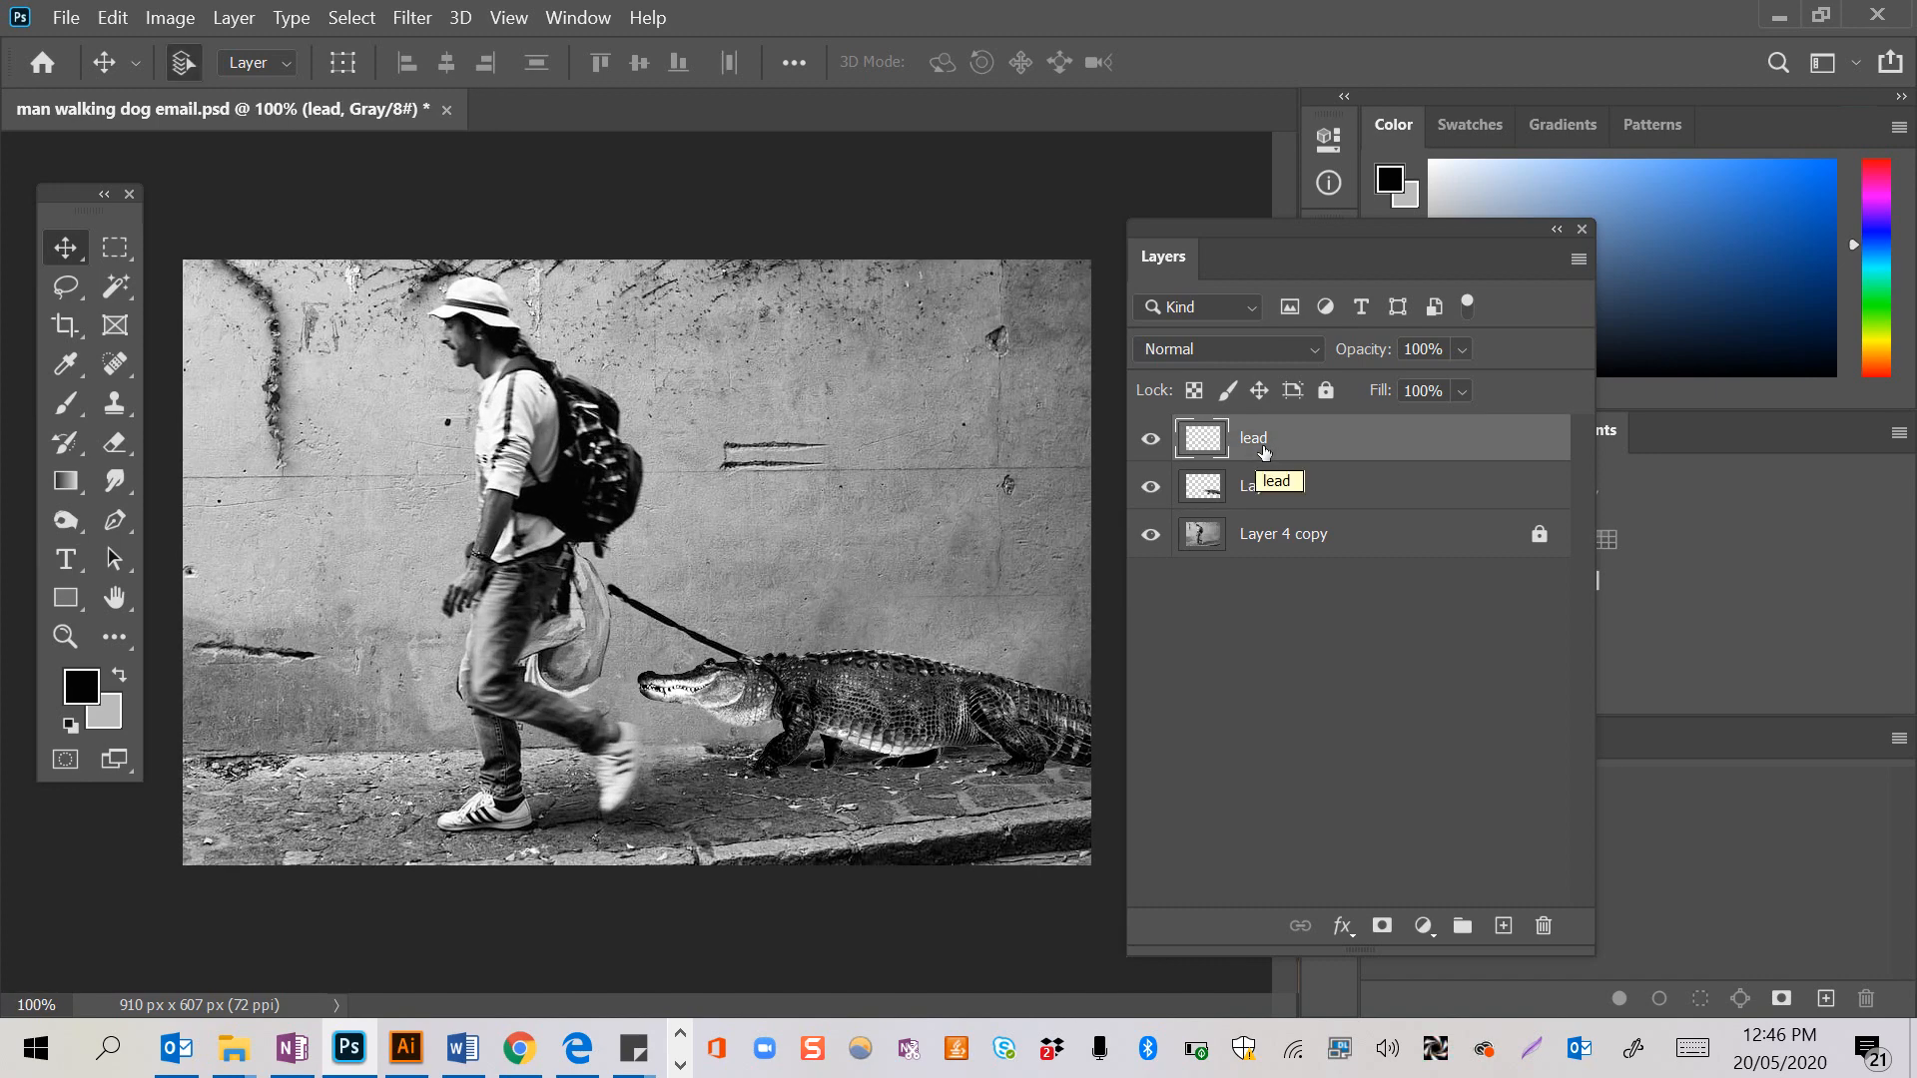
click(66, 404)
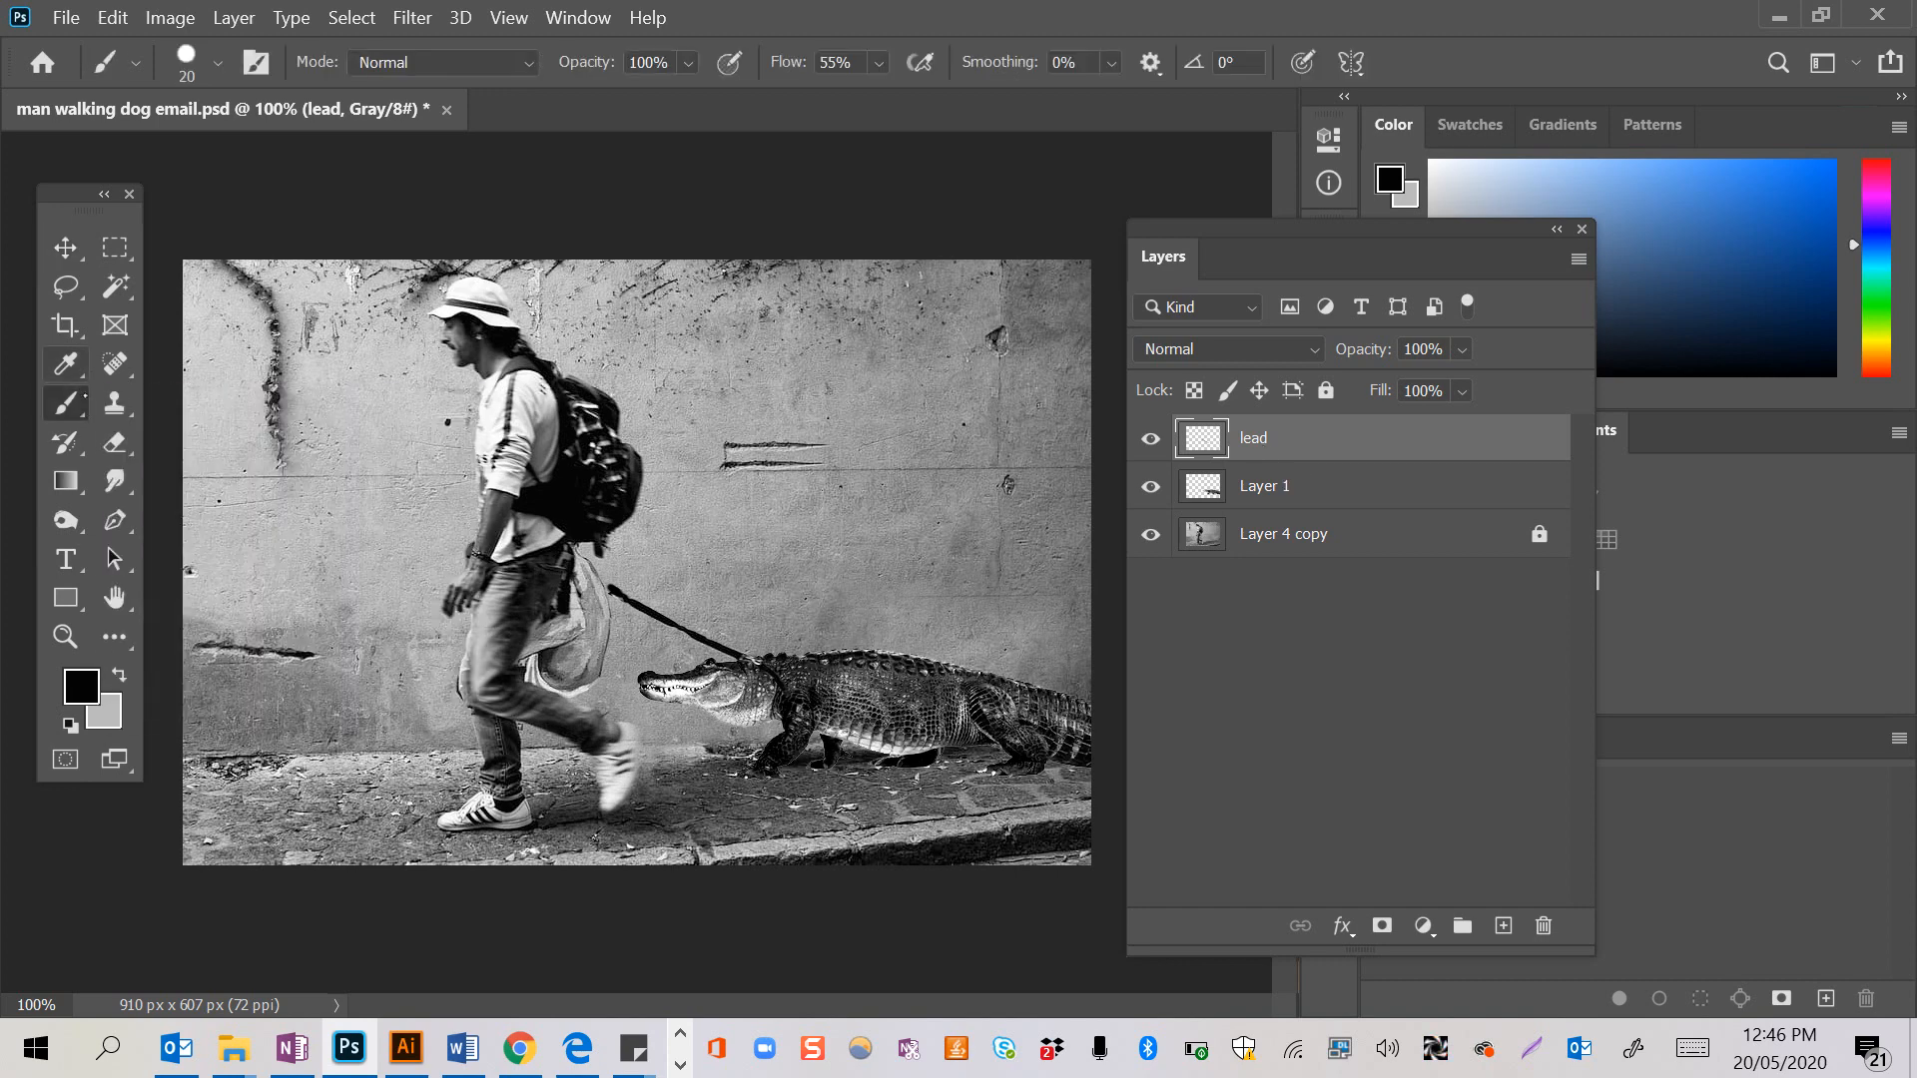
key(bracketleft)
key(bracketleft)
key(bracketleft)
key(bracketleft)
key(bracketleft)
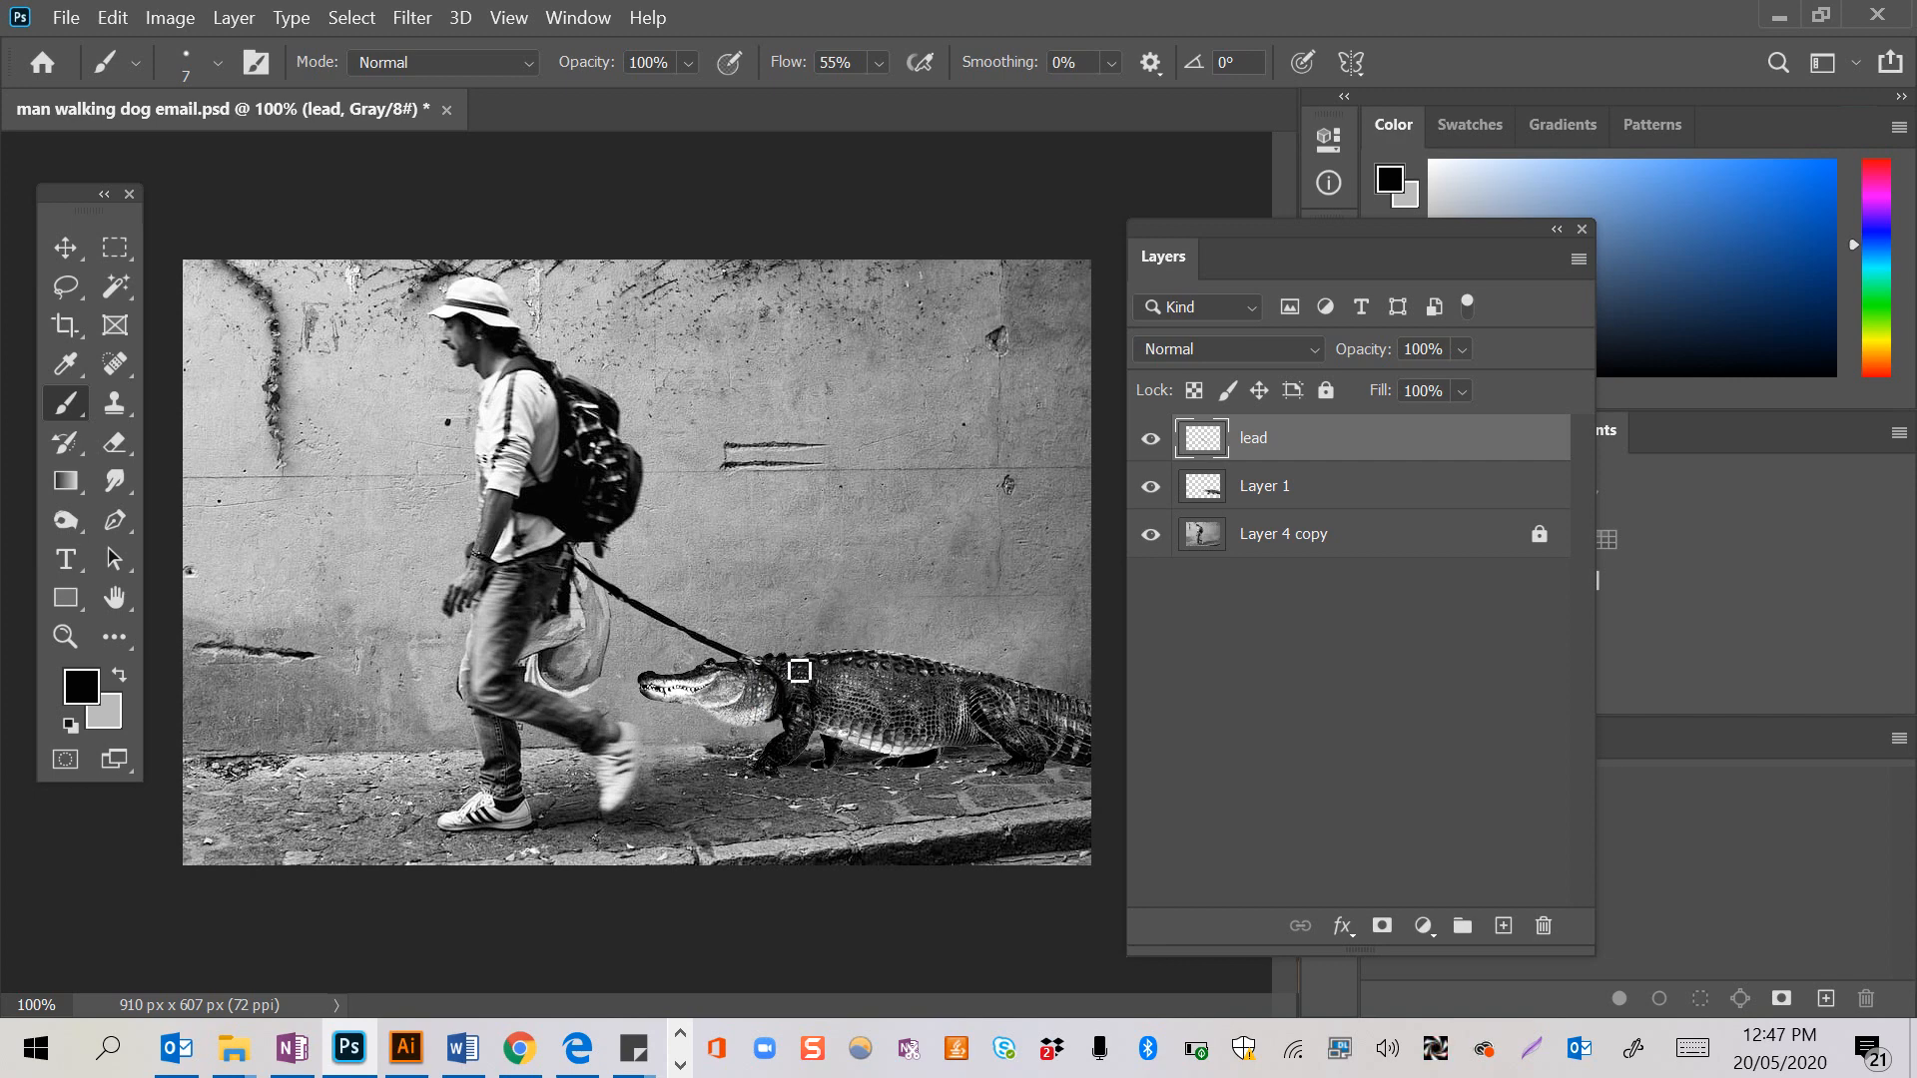
key(ctrl+minus)
key(ctrl+minus)
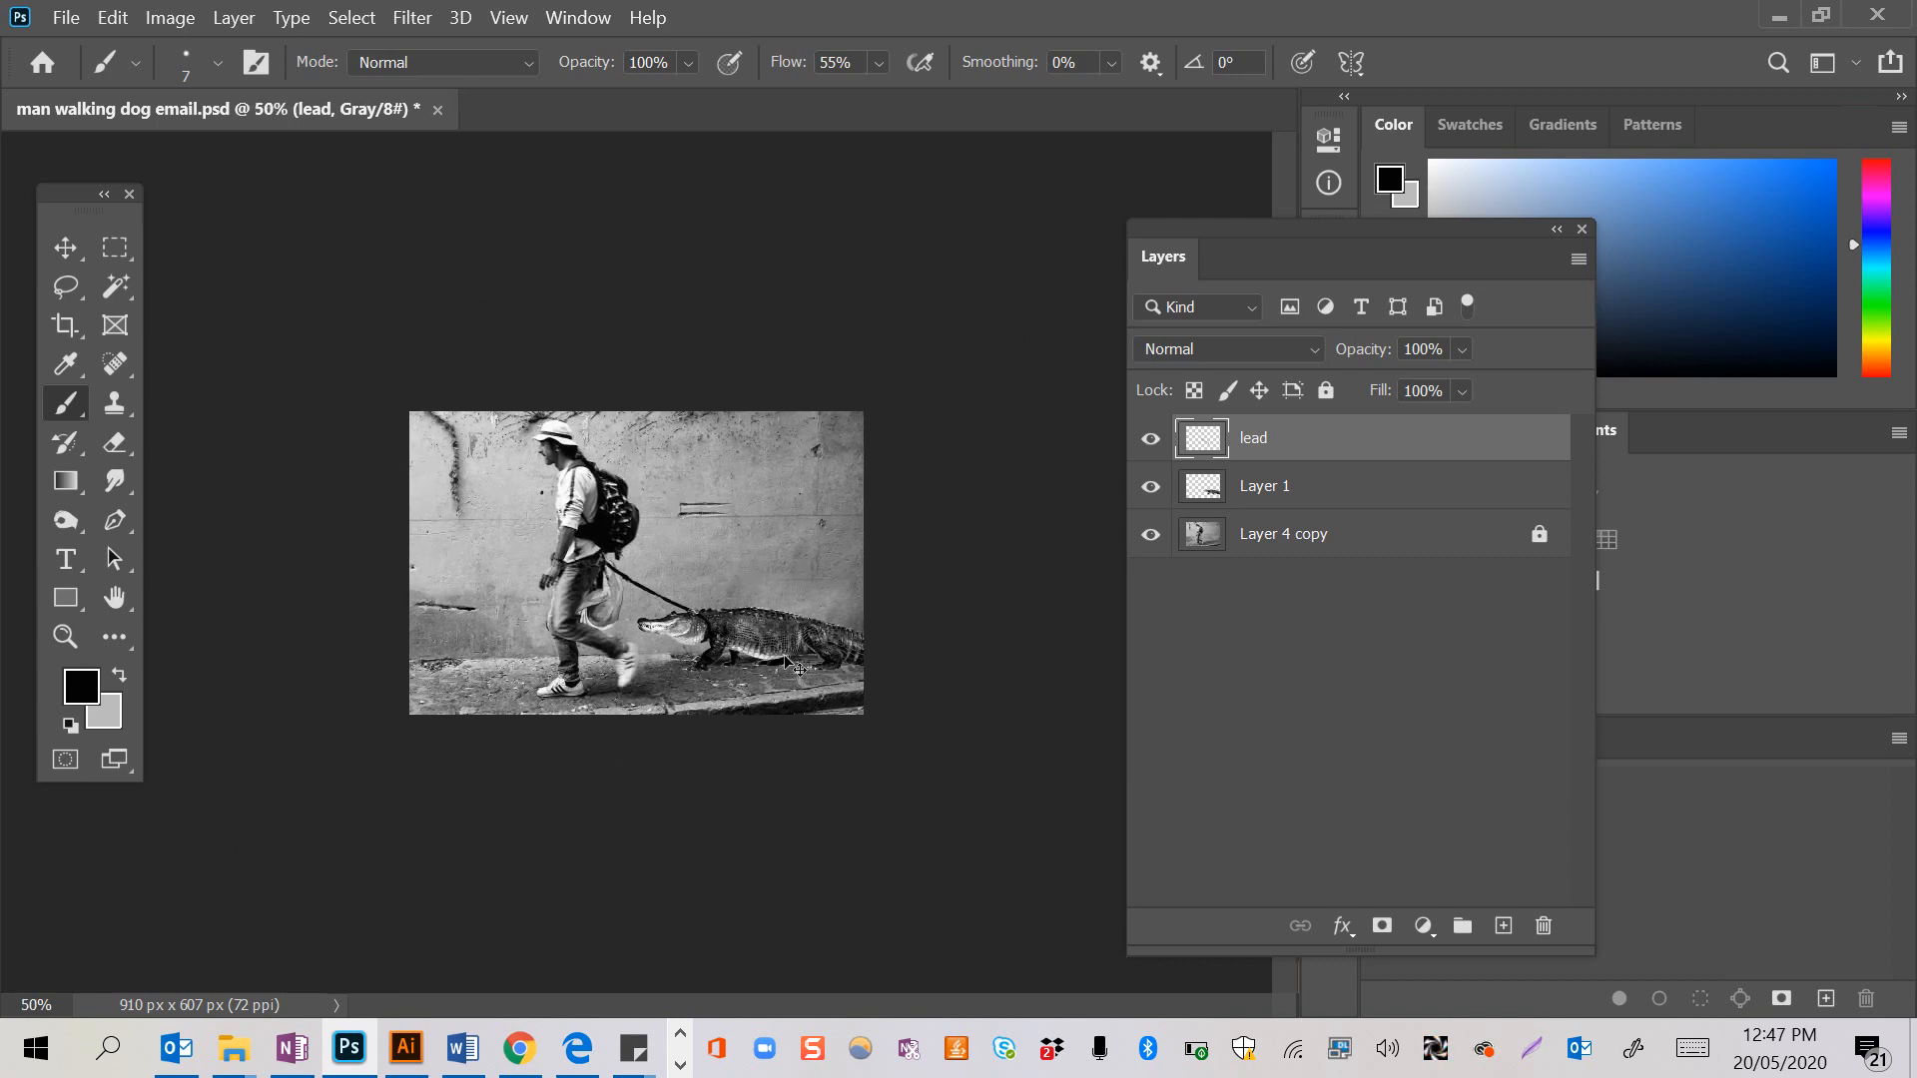
key(ctrl+plus)
key(ctrl+plus)
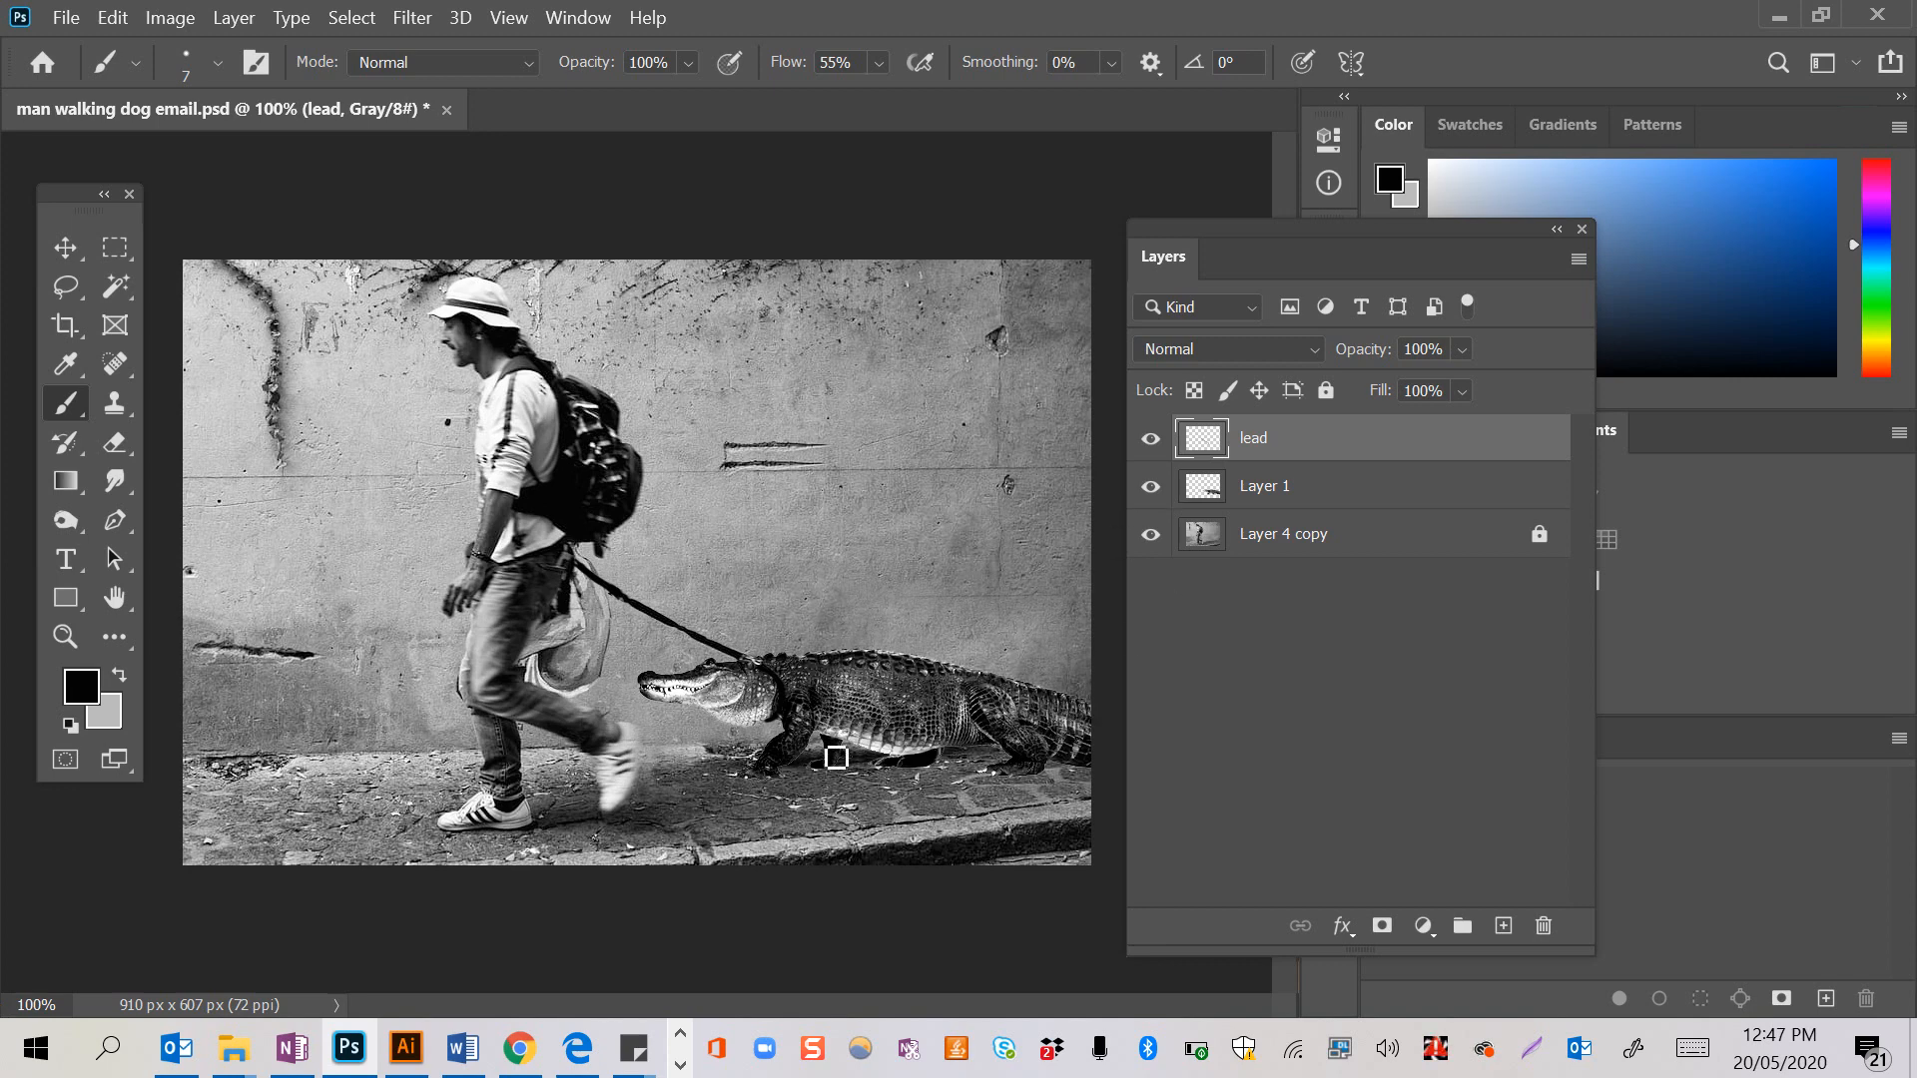
- Add a new empty layer and place it directly beneath the alligator on Layer 1
click(1312, 497)
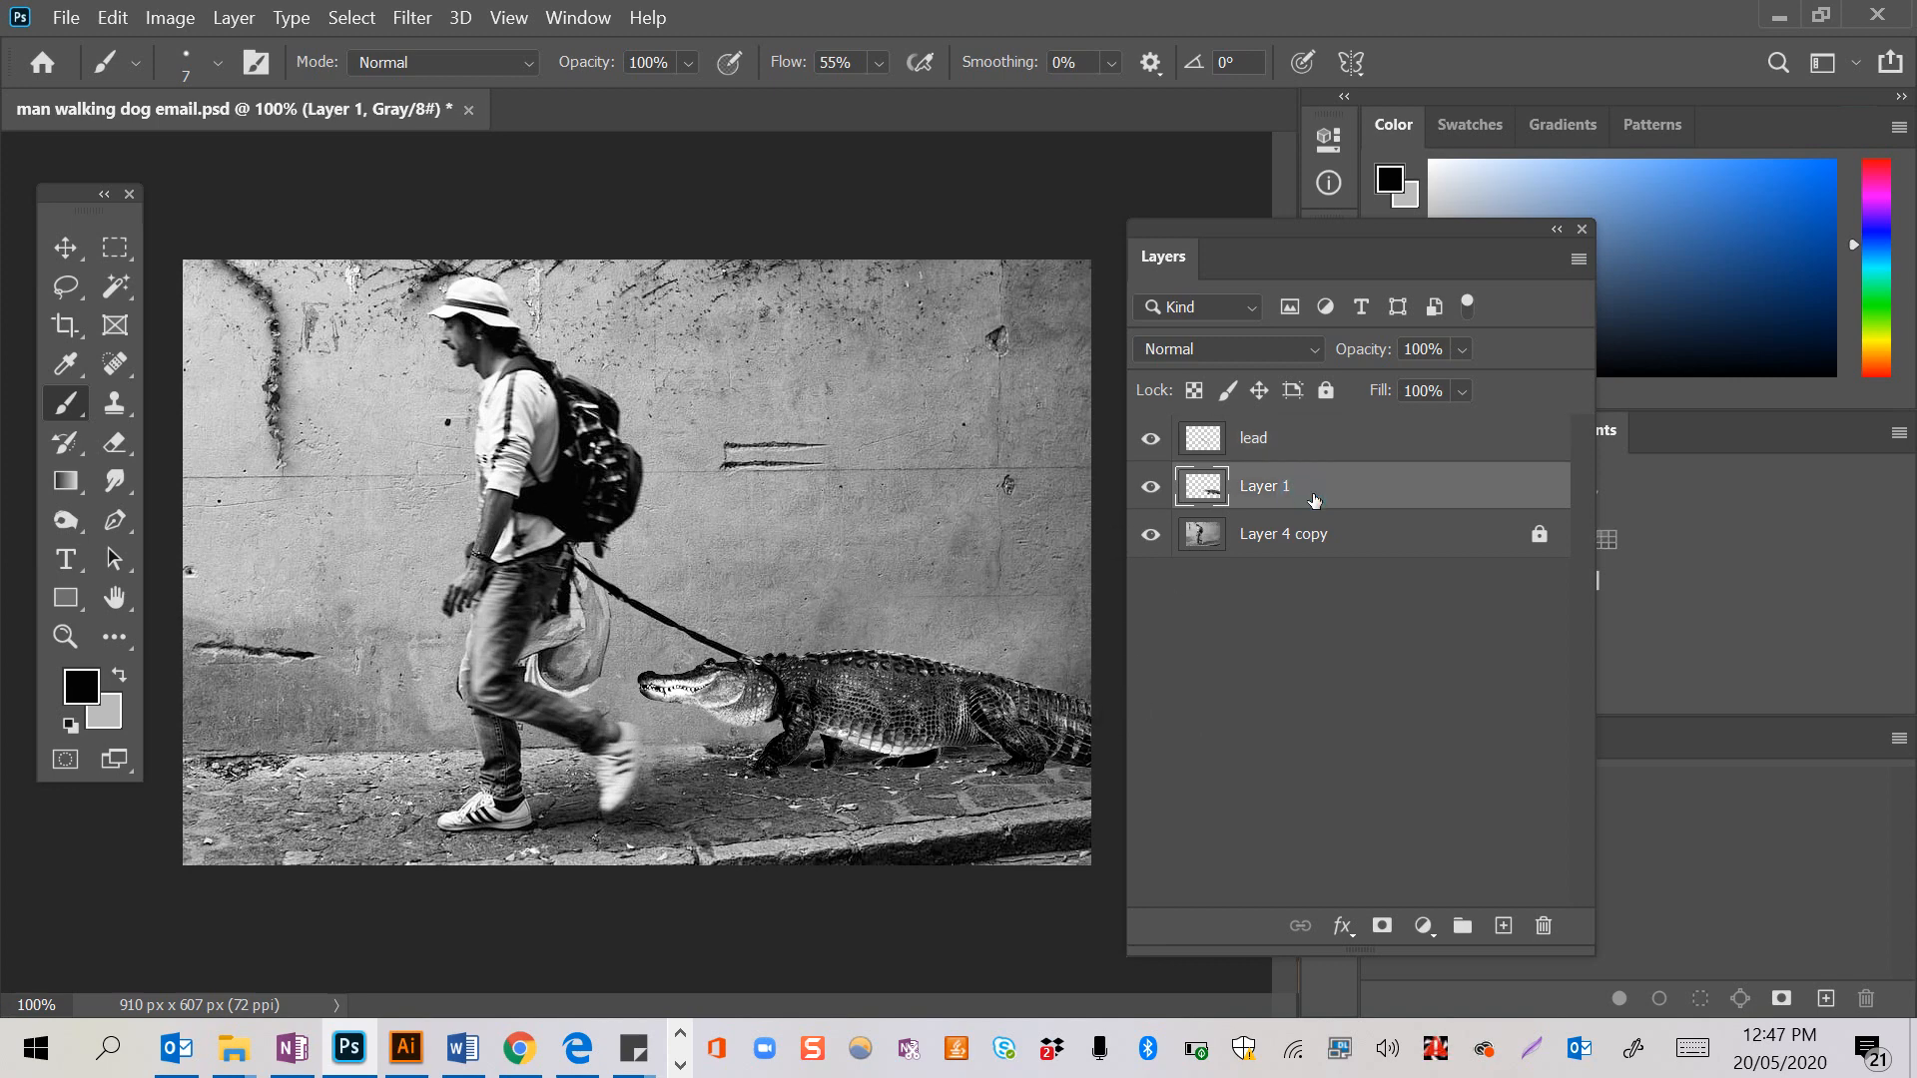
click(1503, 925)
drag(1260, 481, 1259, 556)
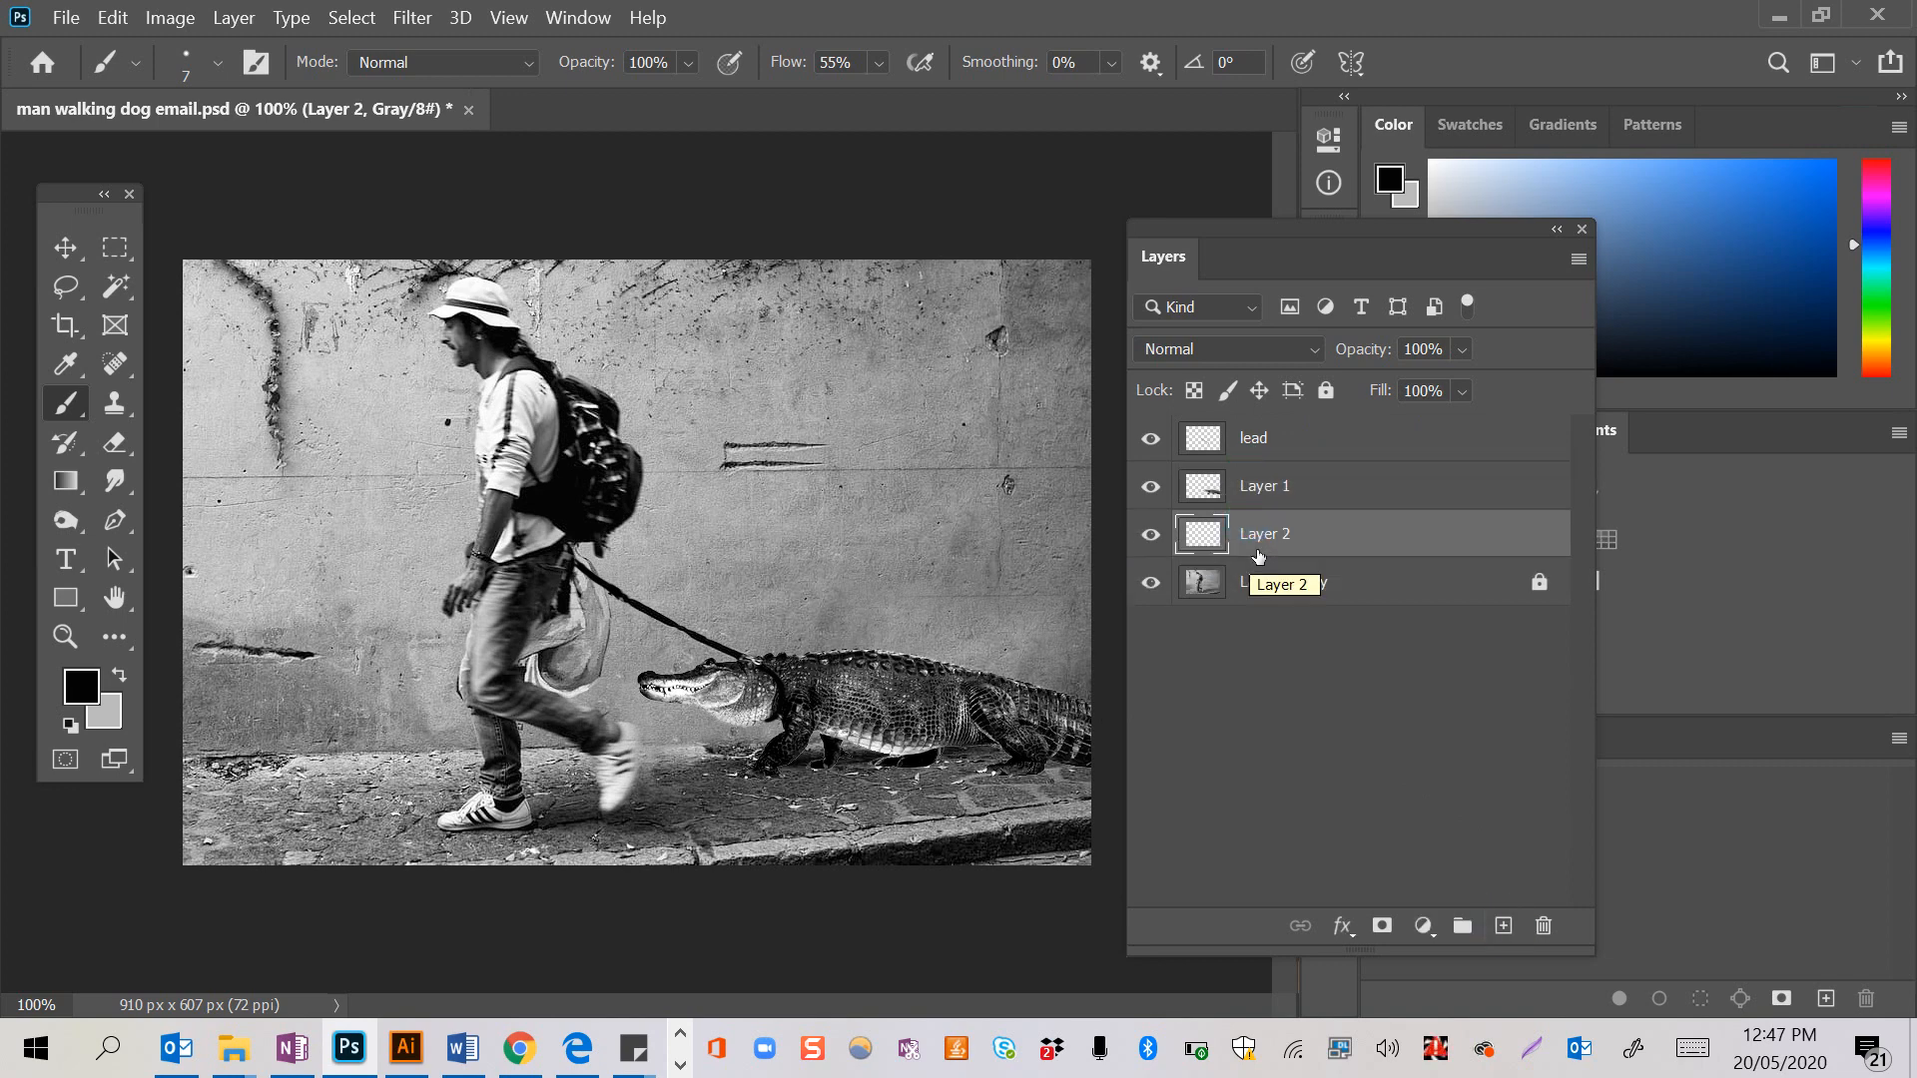
- Dab a first black shadow under the alligator's belly with a 25 px brush at 0% hardness, and enlarge the brush to 50 px
click(215, 72)
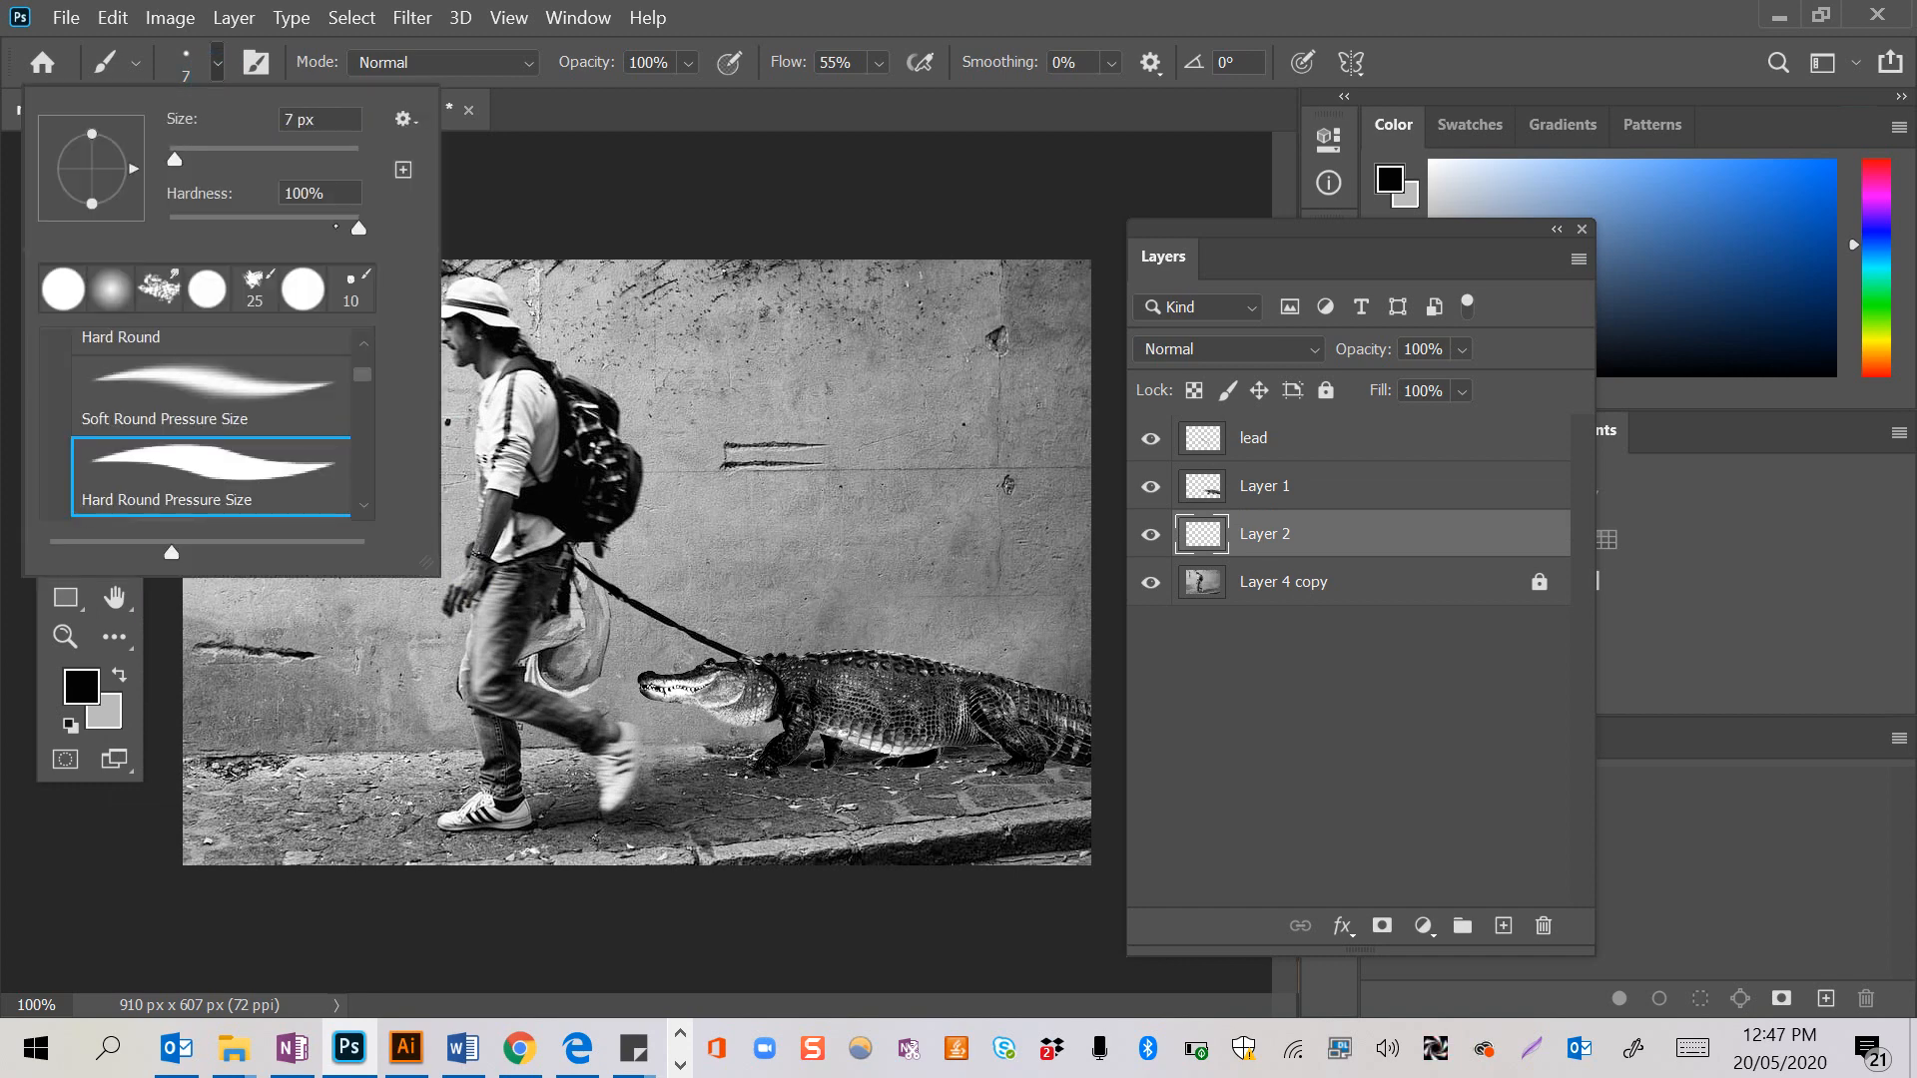
drag(343, 231, 200, 221)
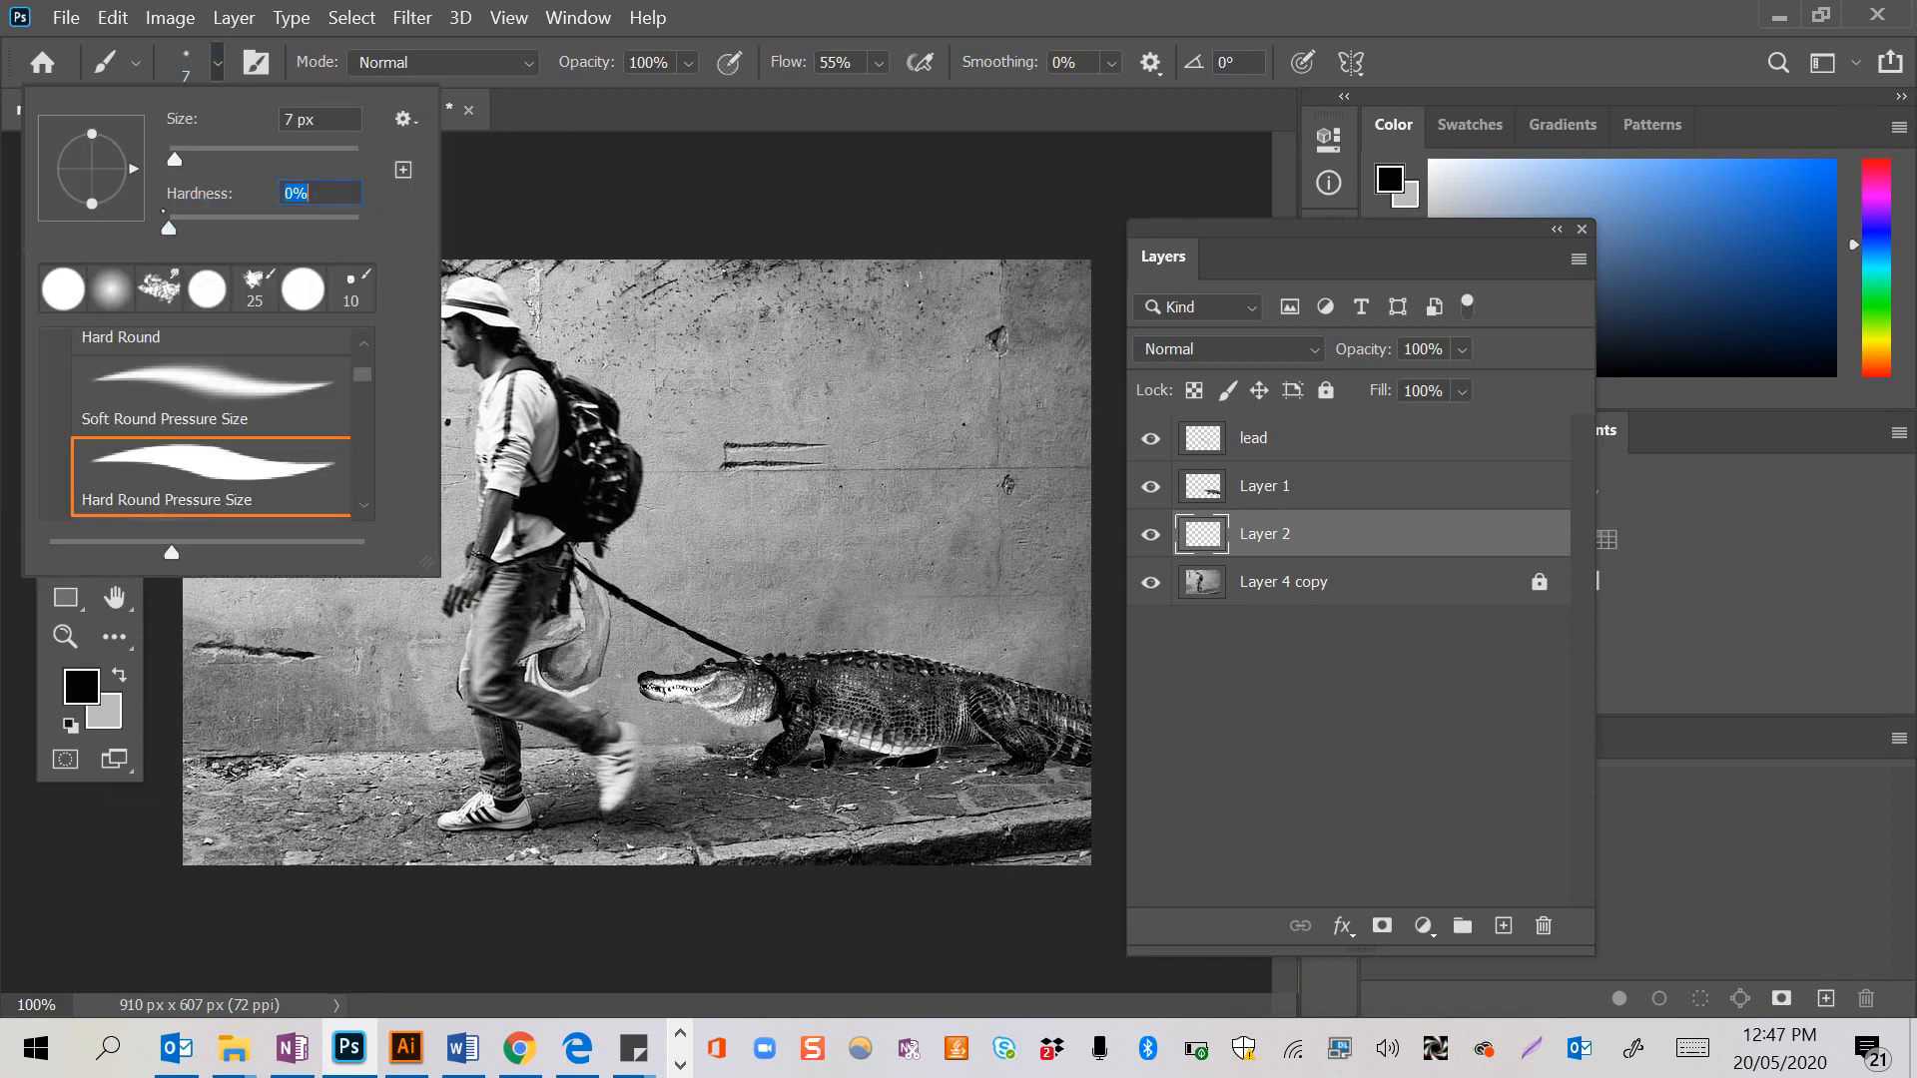
click(597, 227)
key(bracketright)
key(bracketright)
key(bracketright)
key(bracketright)
key(bracketright)
key(bracketright)
key(bracketright)
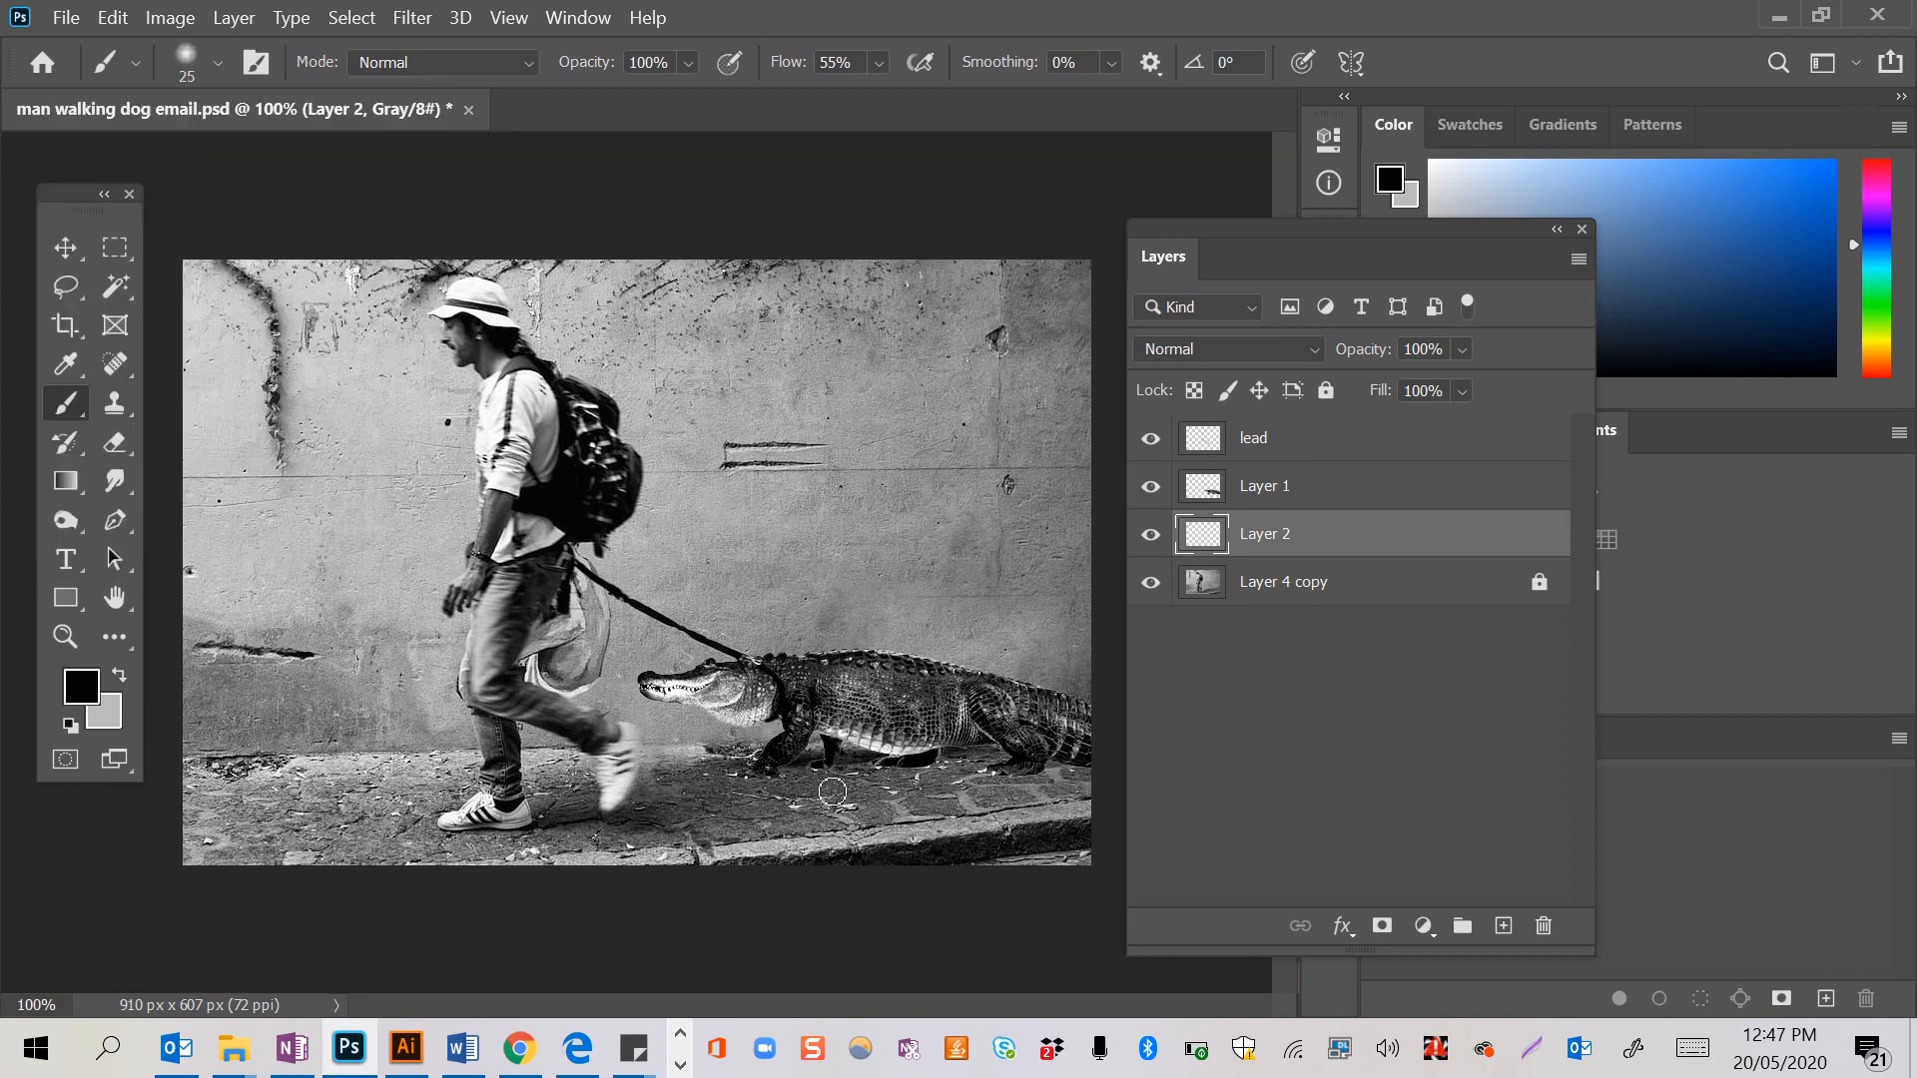
mouse_move(883, 768)
mouse_down()
mouse_move(941, 793)
mouse_move(897, 781)
mouse_up()
key(bracketright)
key(bracketright)
key(bracketright)
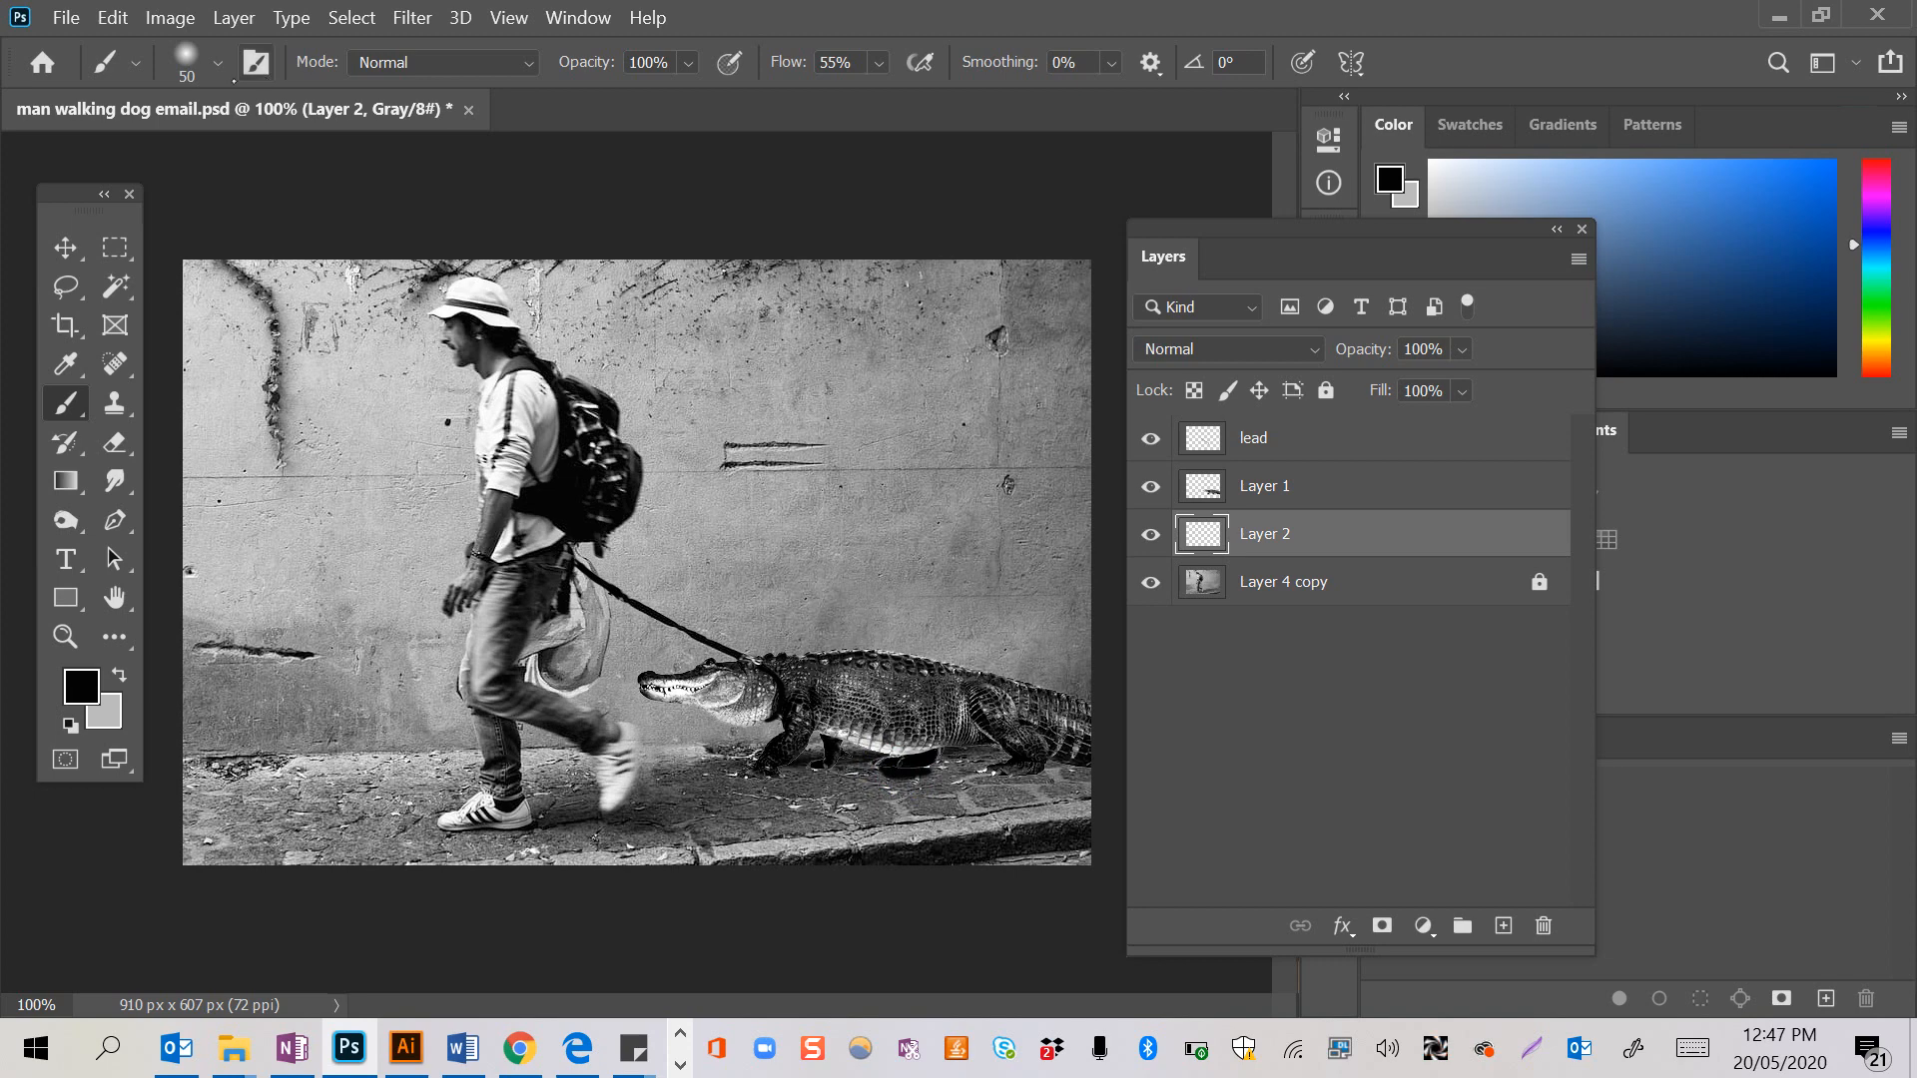
- Paint a black shadow on the ground beneath the alligator's belly and feet with the Soft Round brush at 50 px
click(218, 61)
click(362, 376)
drag(362, 376, 187, 322)
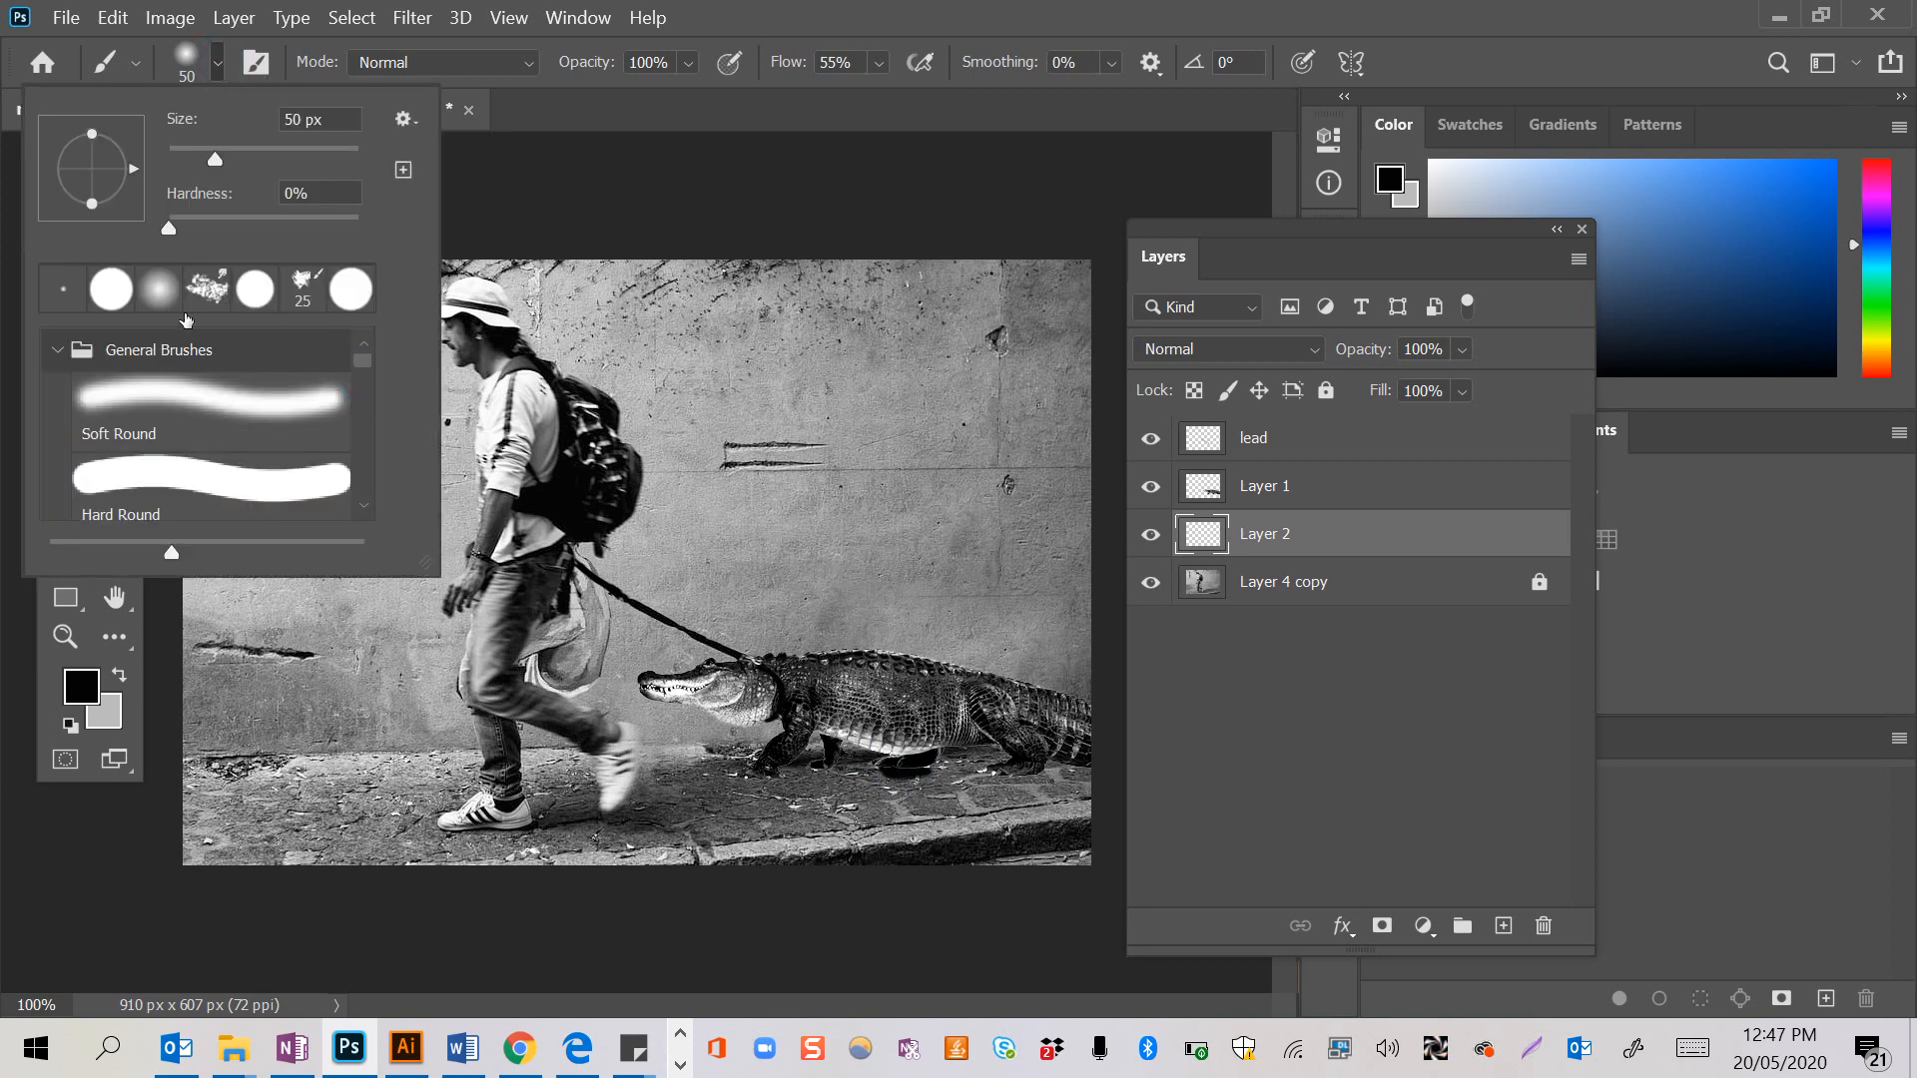
click(188, 411)
click(912, 772)
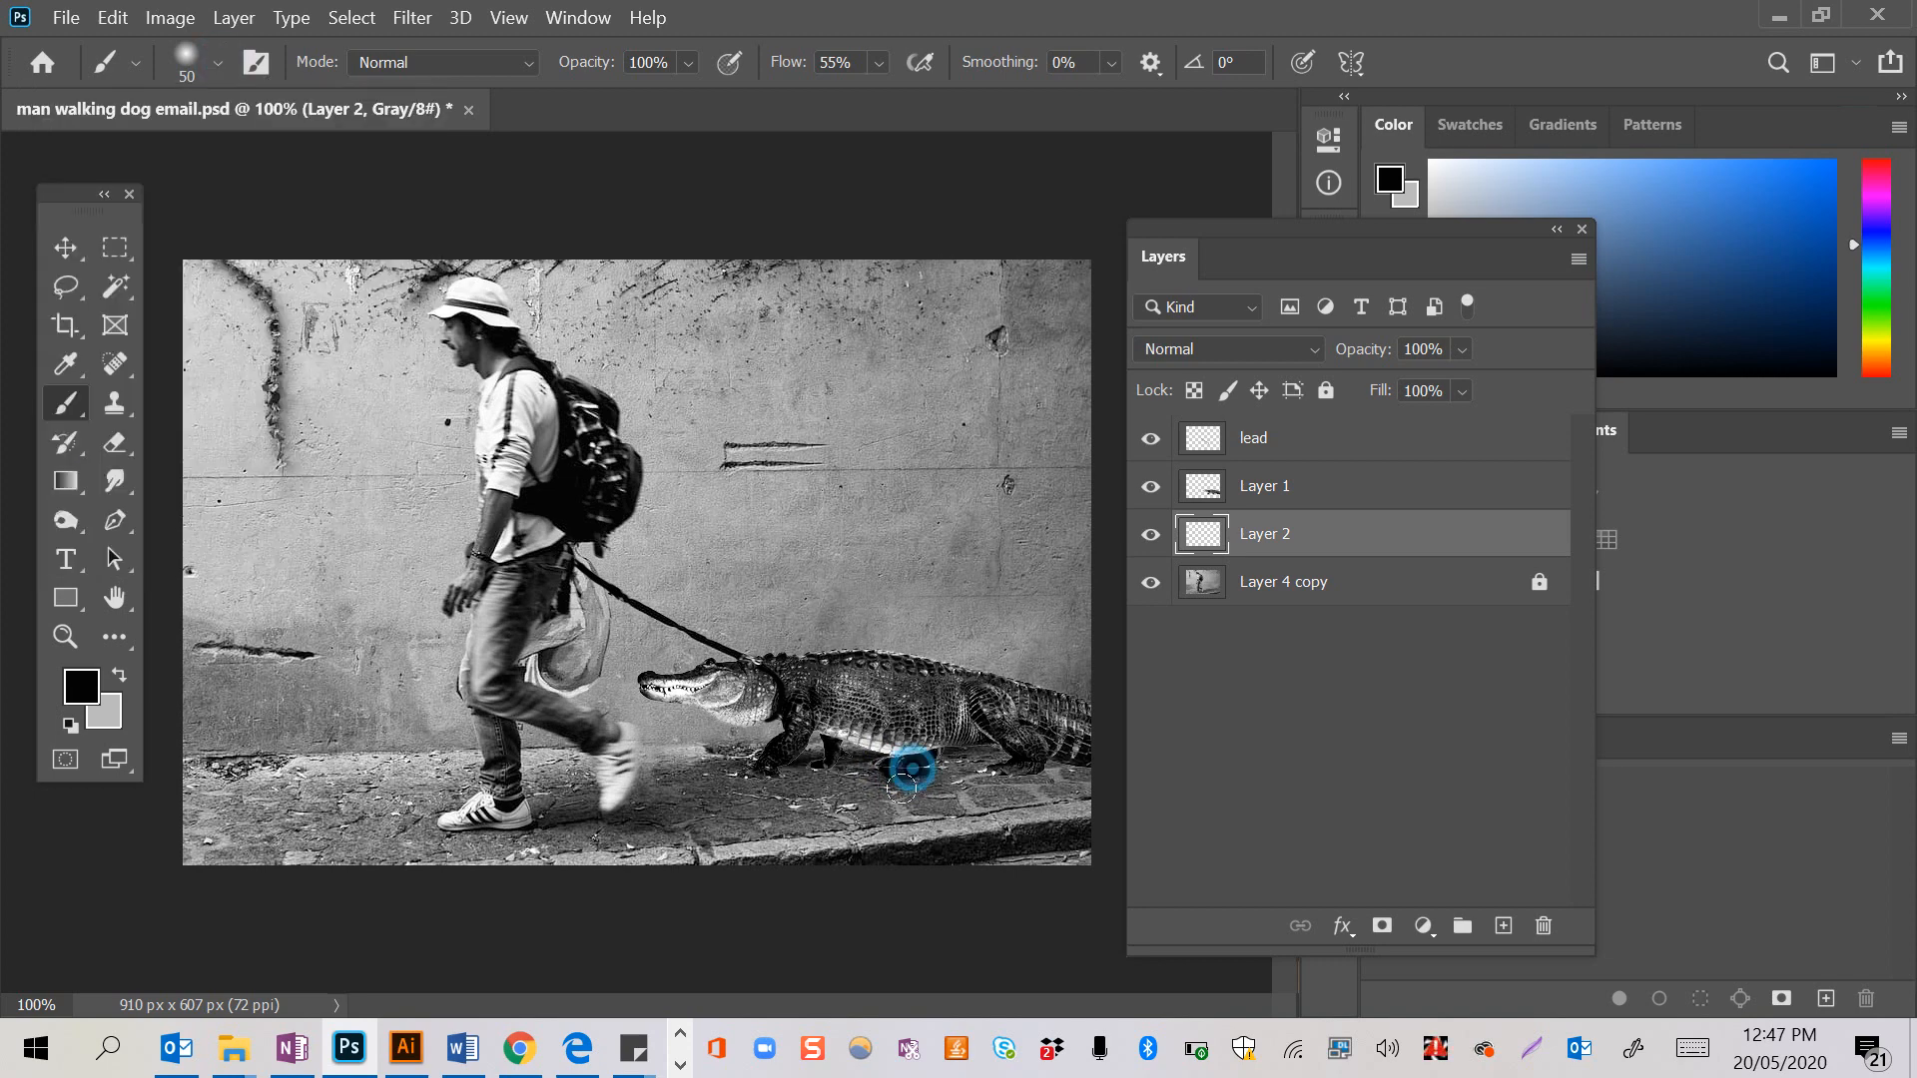
click(1016, 772)
click(966, 777)
drag(966, 777, 737, 781)
click(1009, 771)
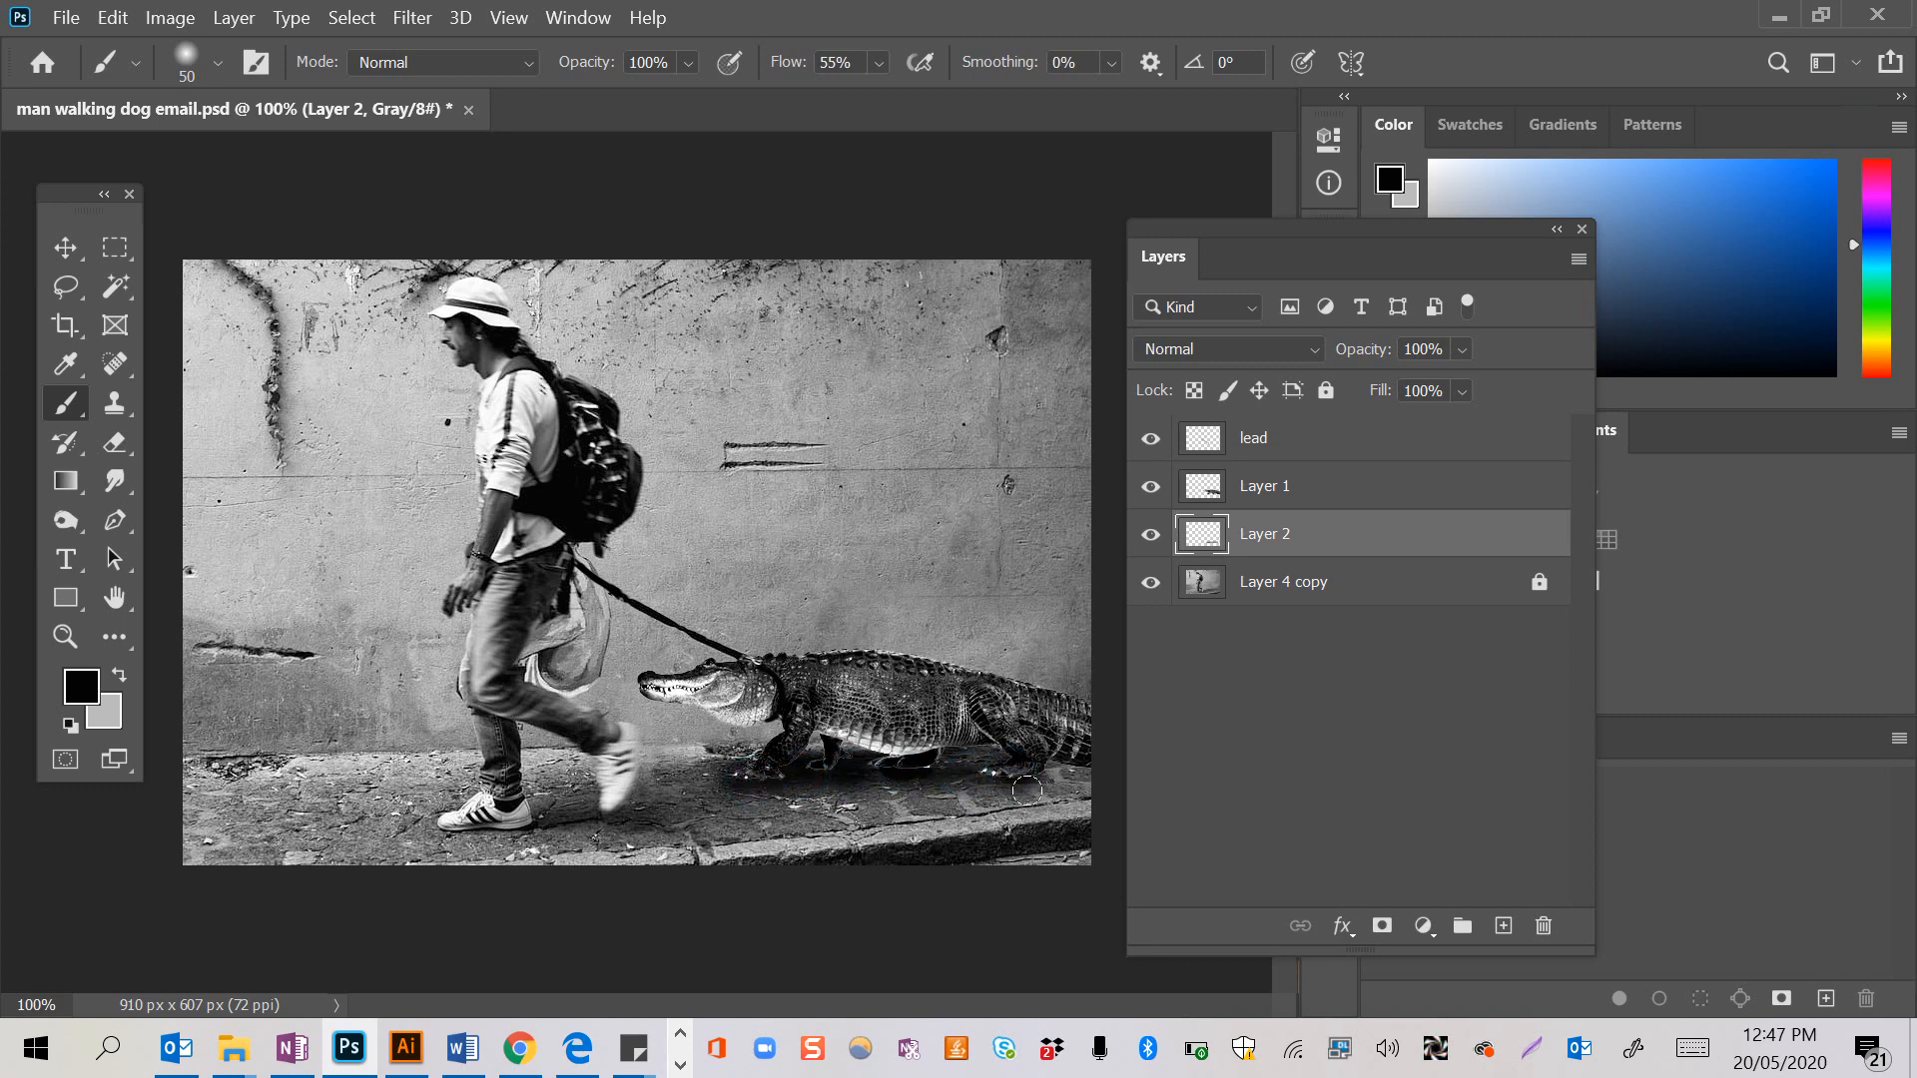
click(1011, 765)
- Lower the opacity of the shadow on Layer 2 to 67% and collapse the layer list
click(1462, 348)
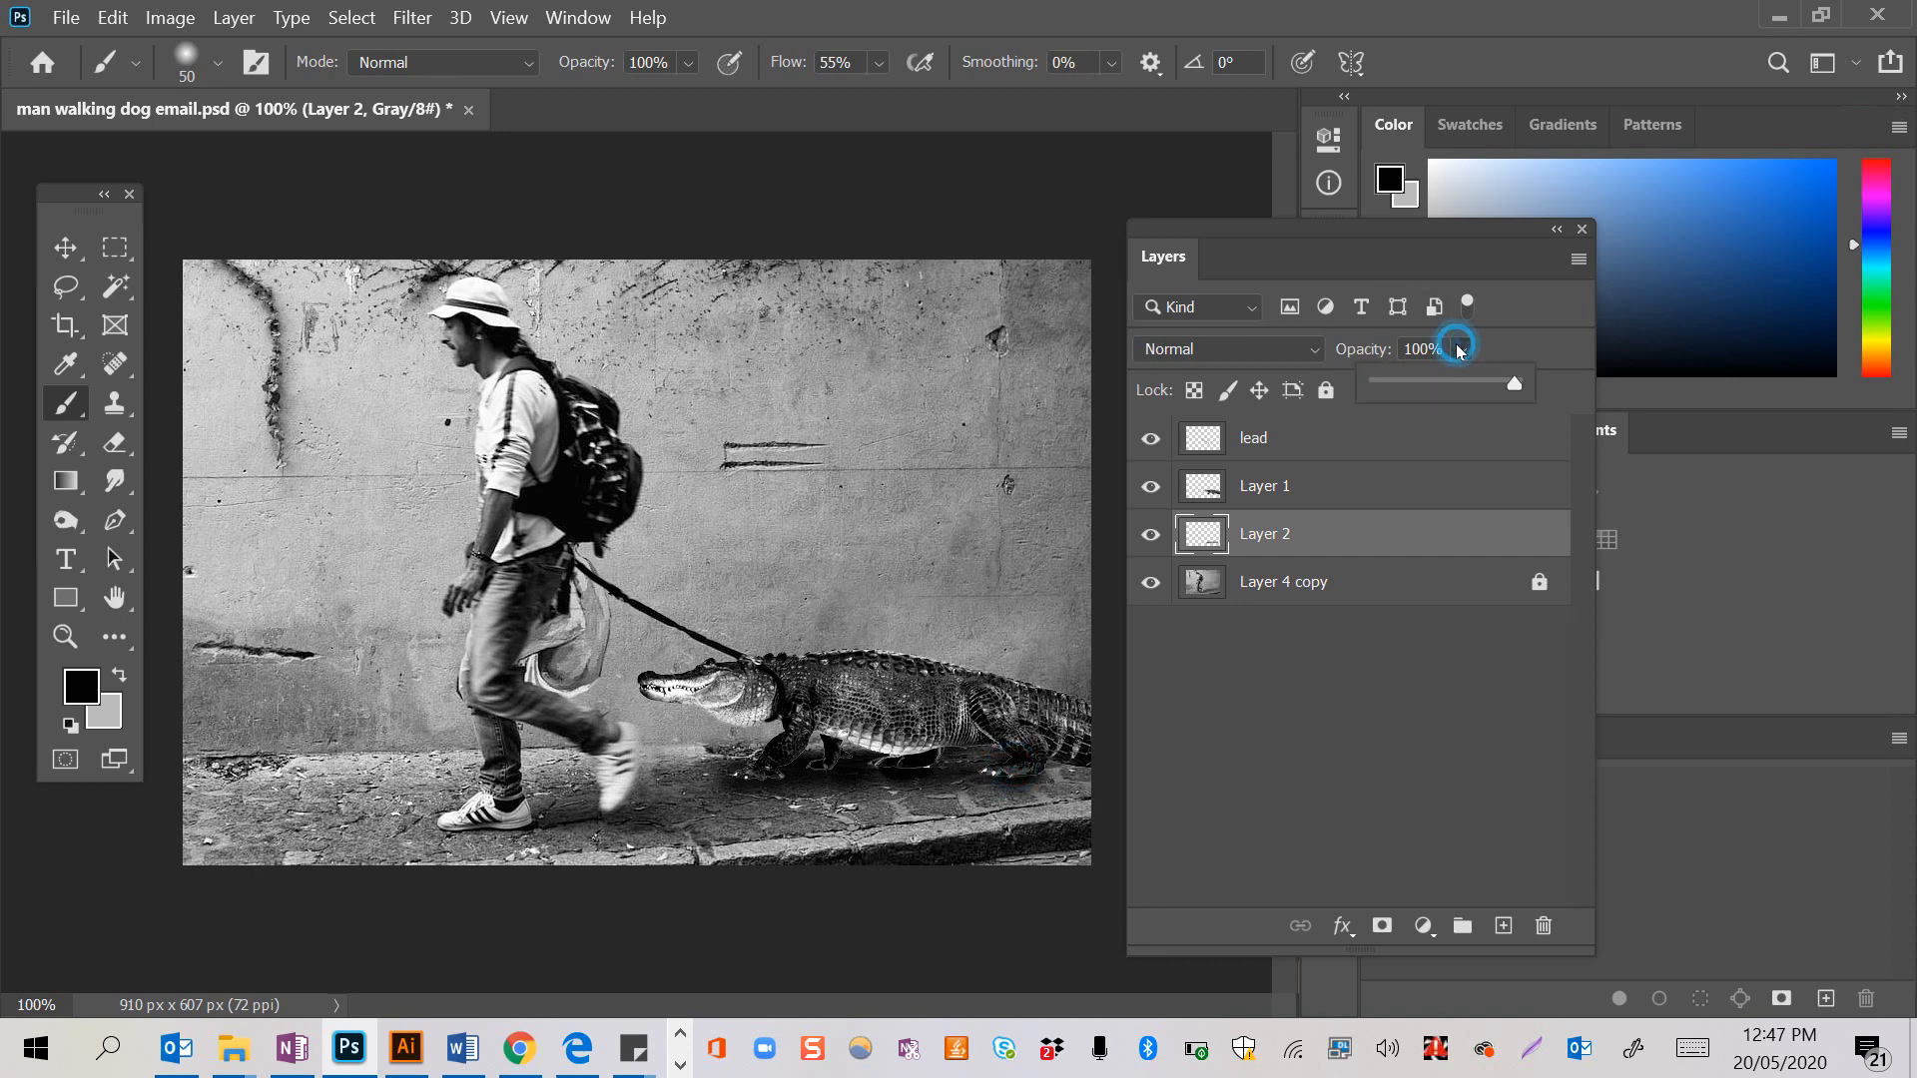
drag(1481, 387, 1465, 387)
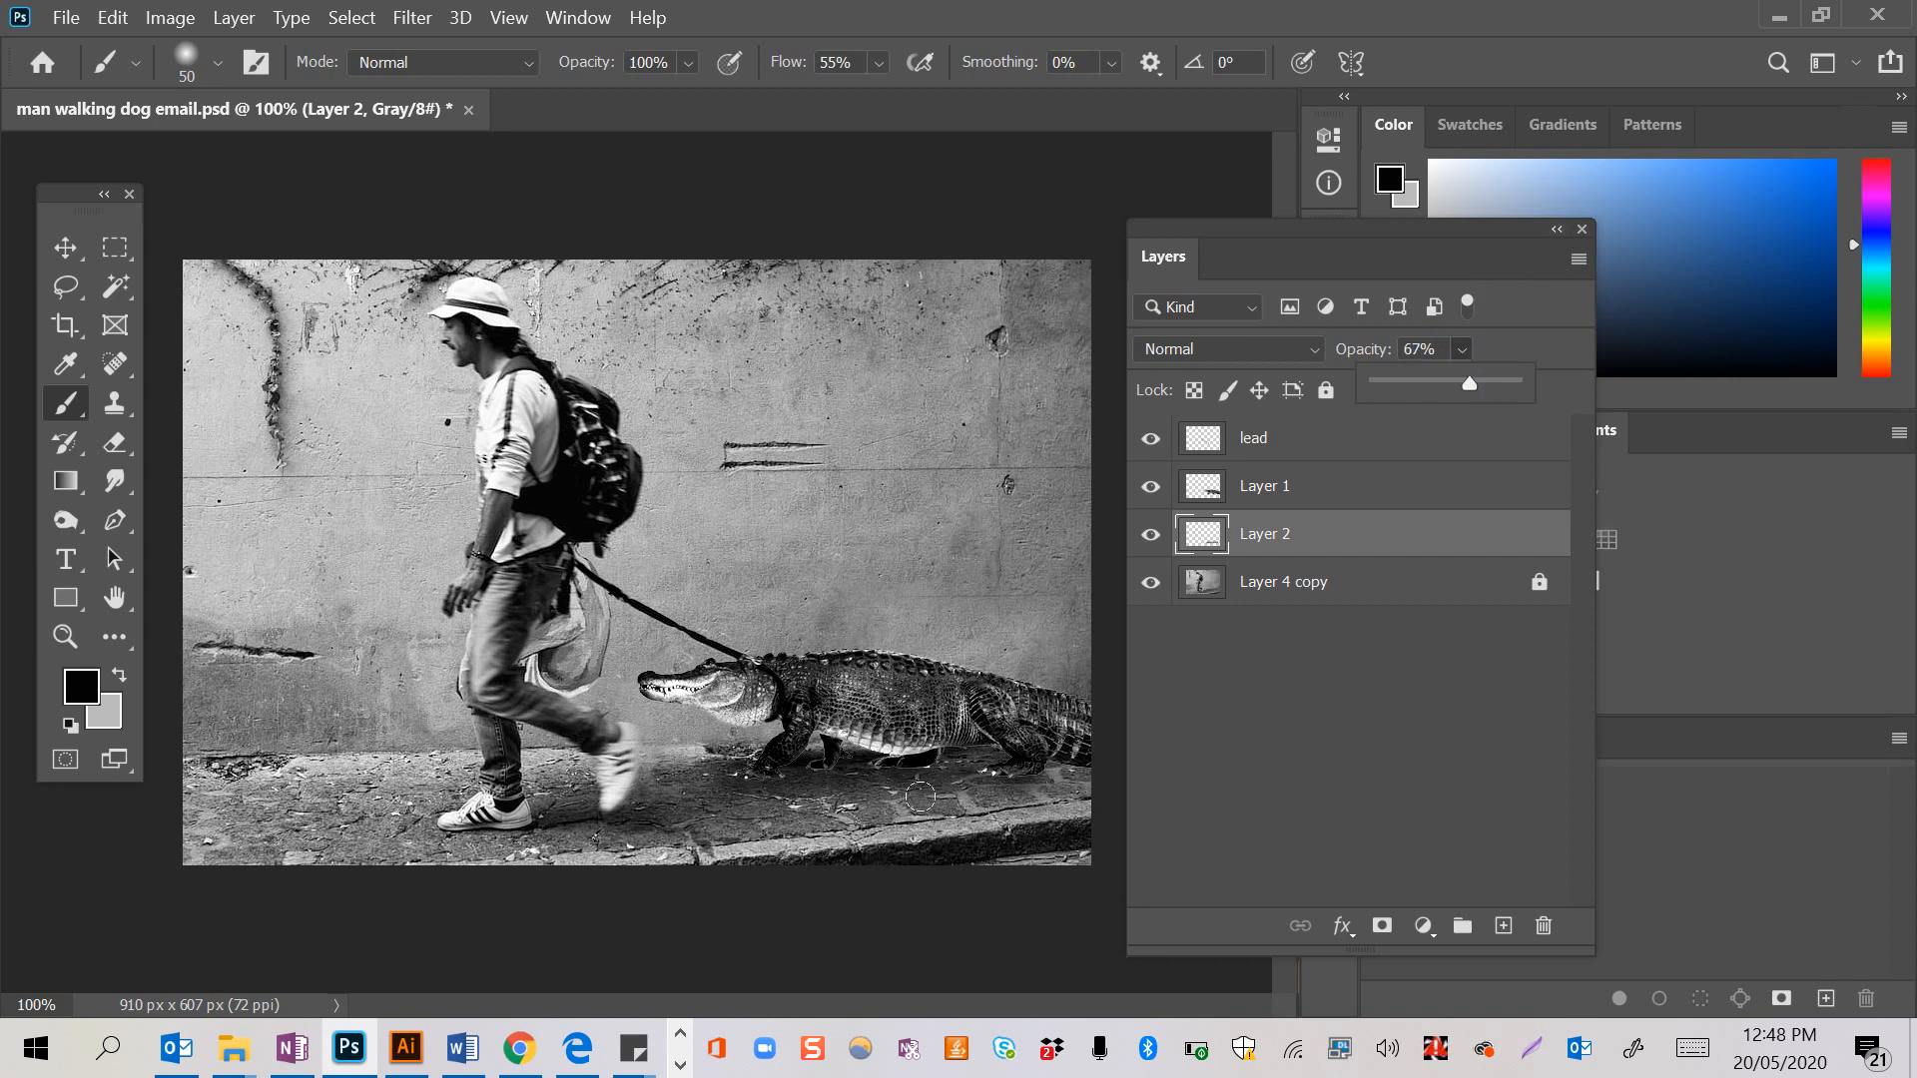
click(1566, 231)
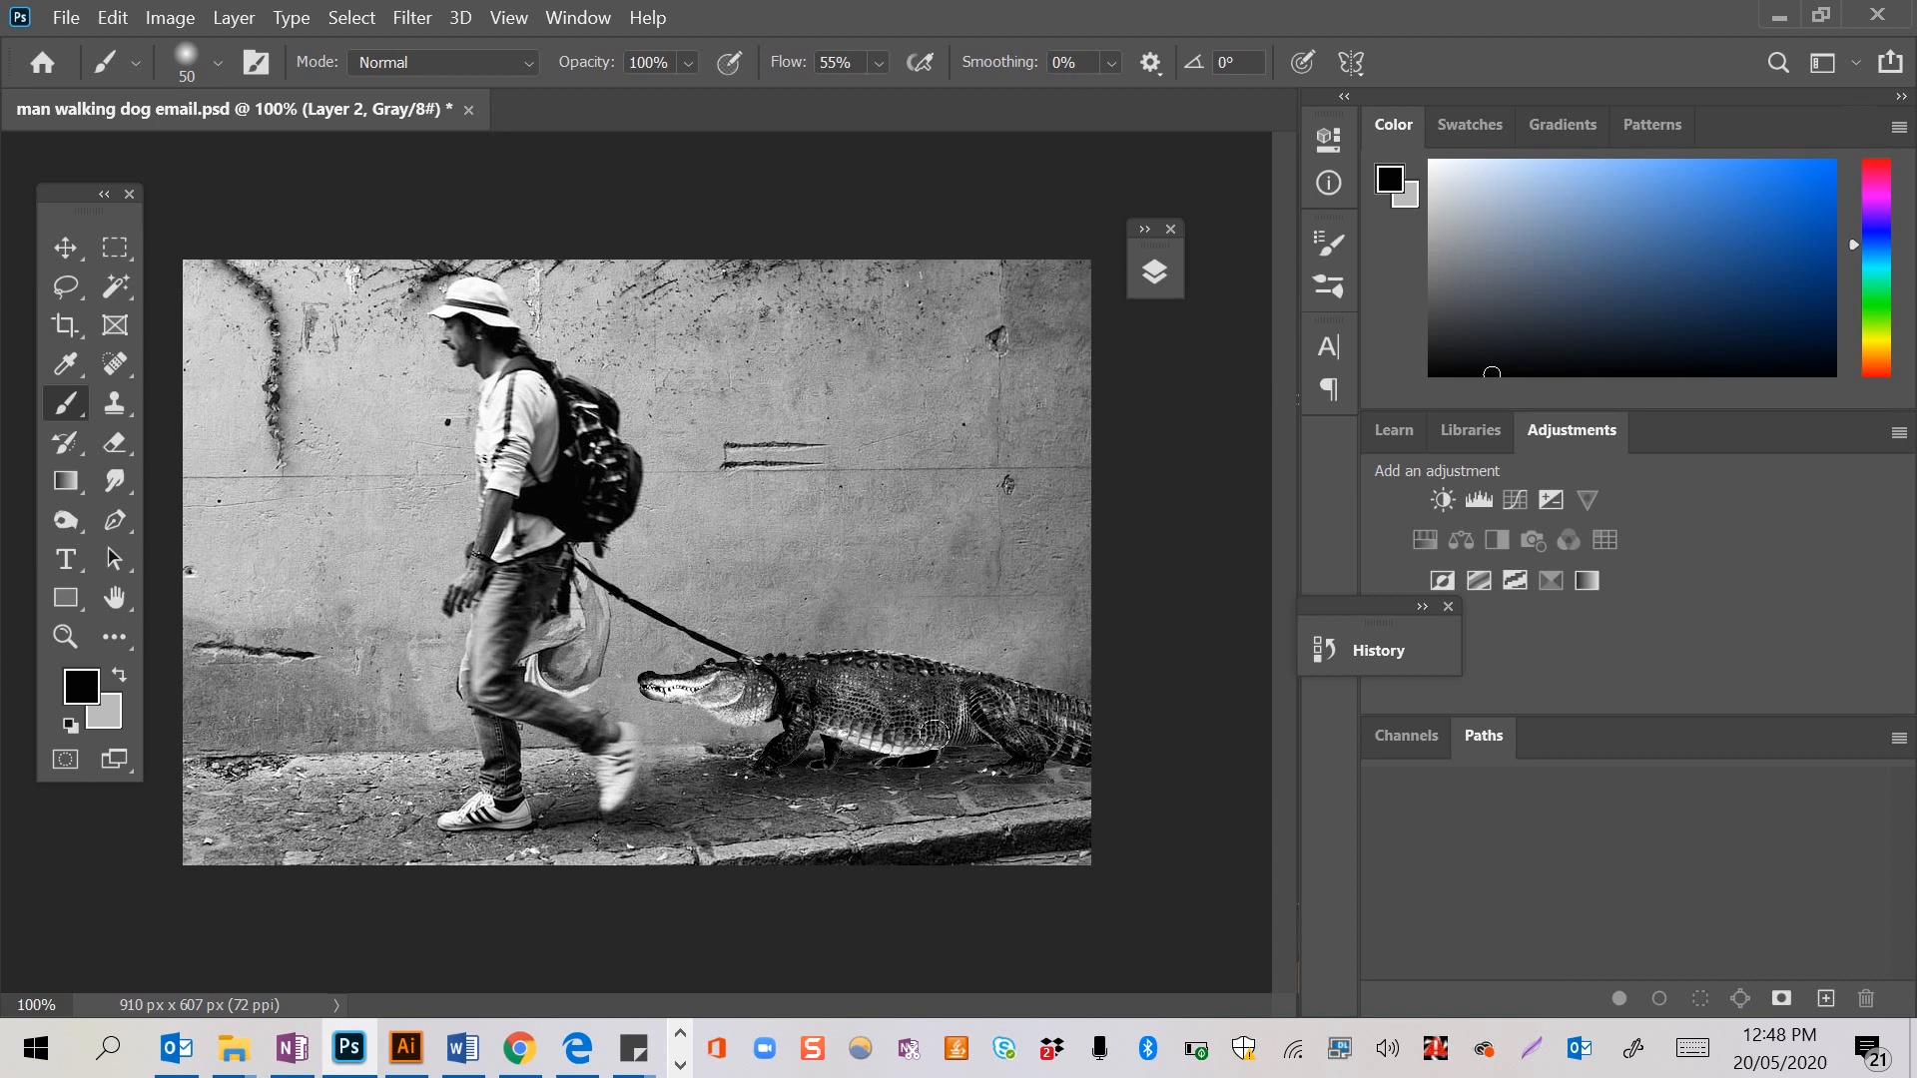
- Switch to Chrome, copy the Scientific American hyena picture, paste it into the Photoshop document, and shift it down to the right over the scene
key(alt+Tab)
key(alt+Tab)
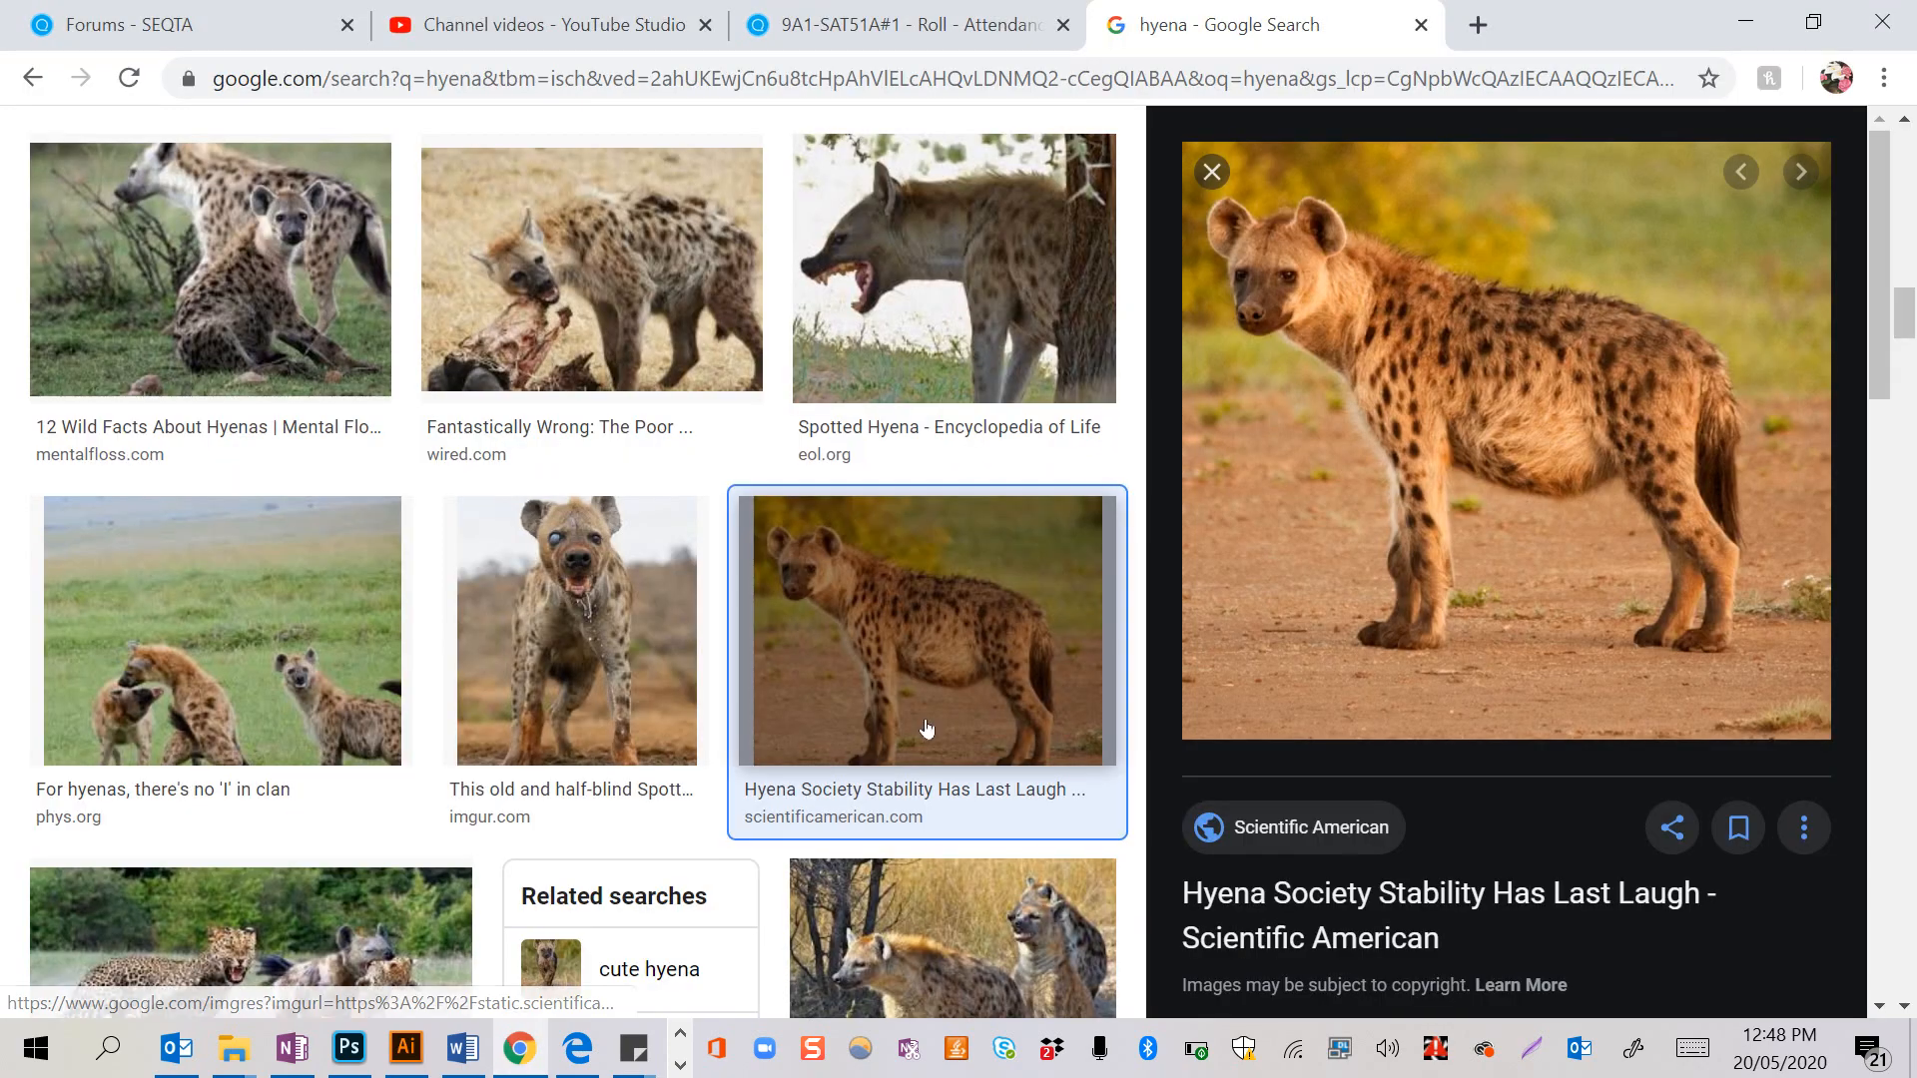
right_click(1514, 460)
click(1543, 758)
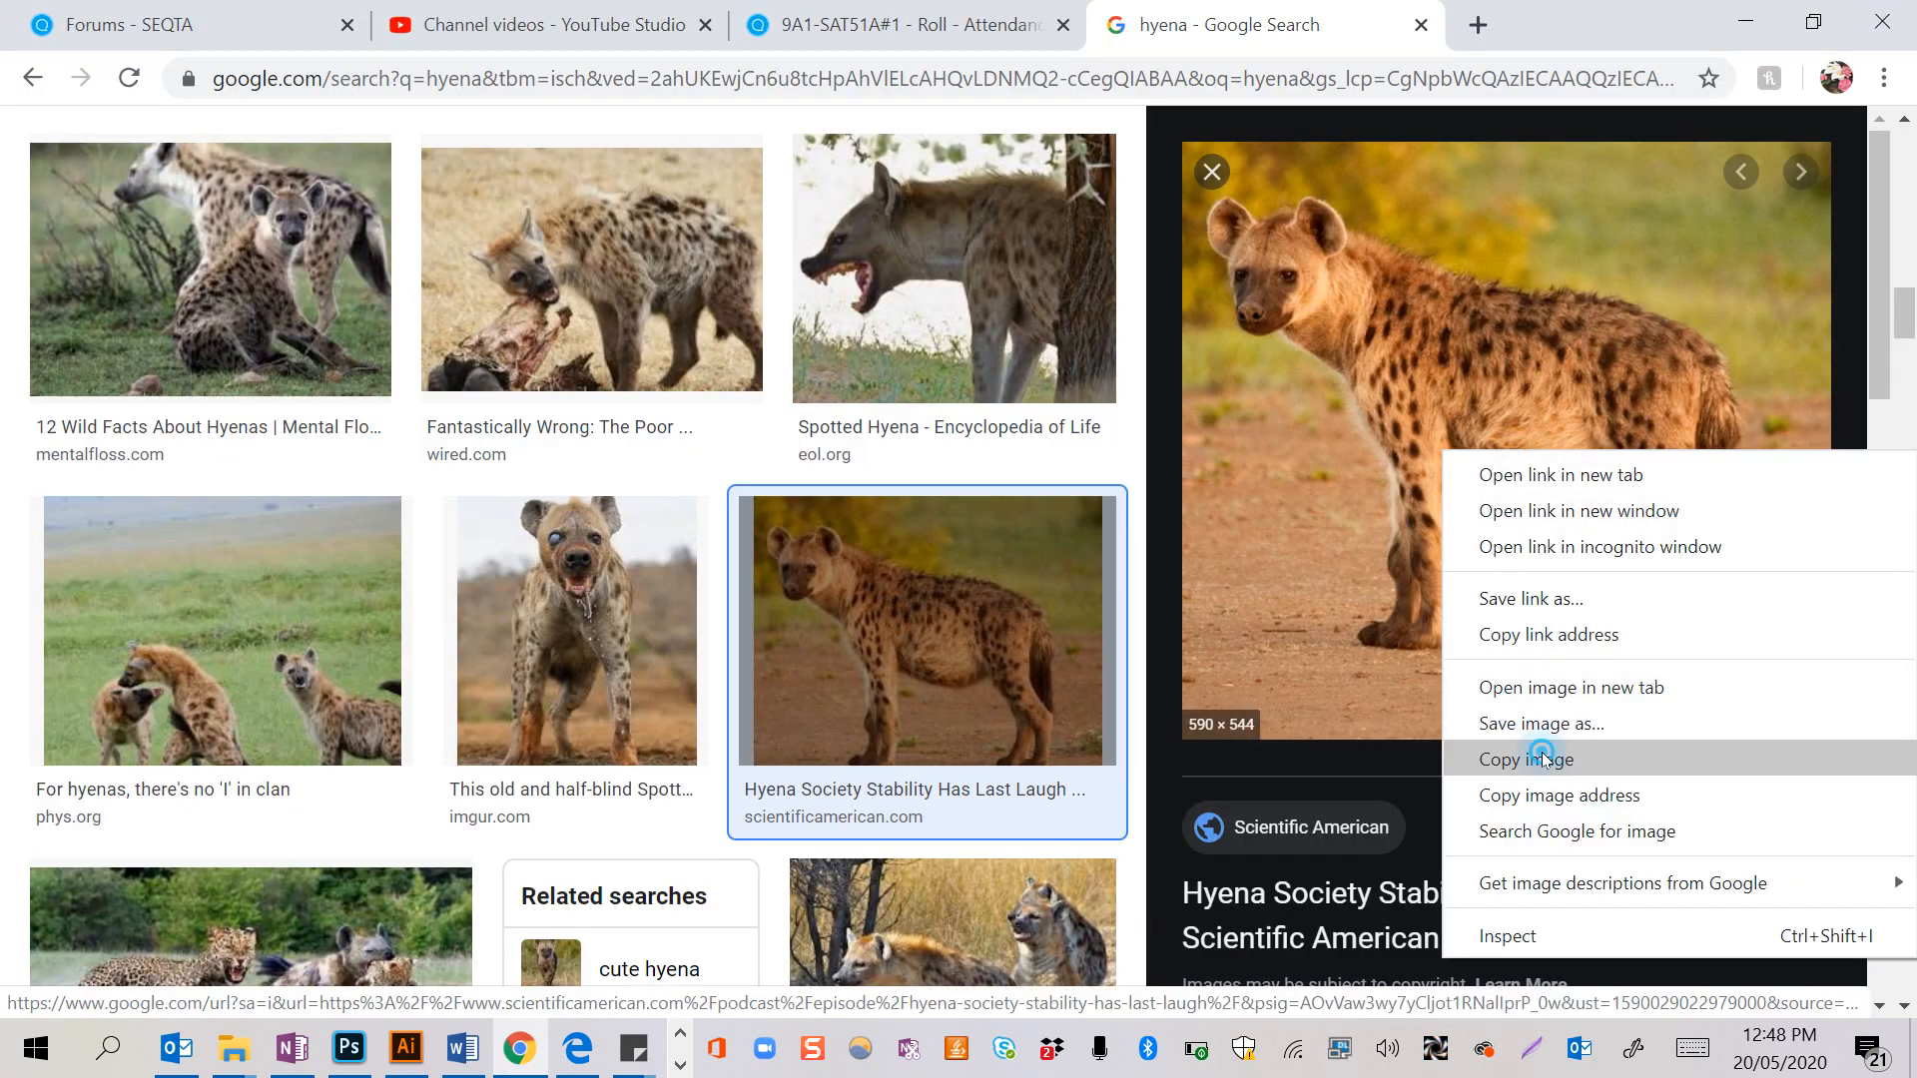
key(alt+Tab)
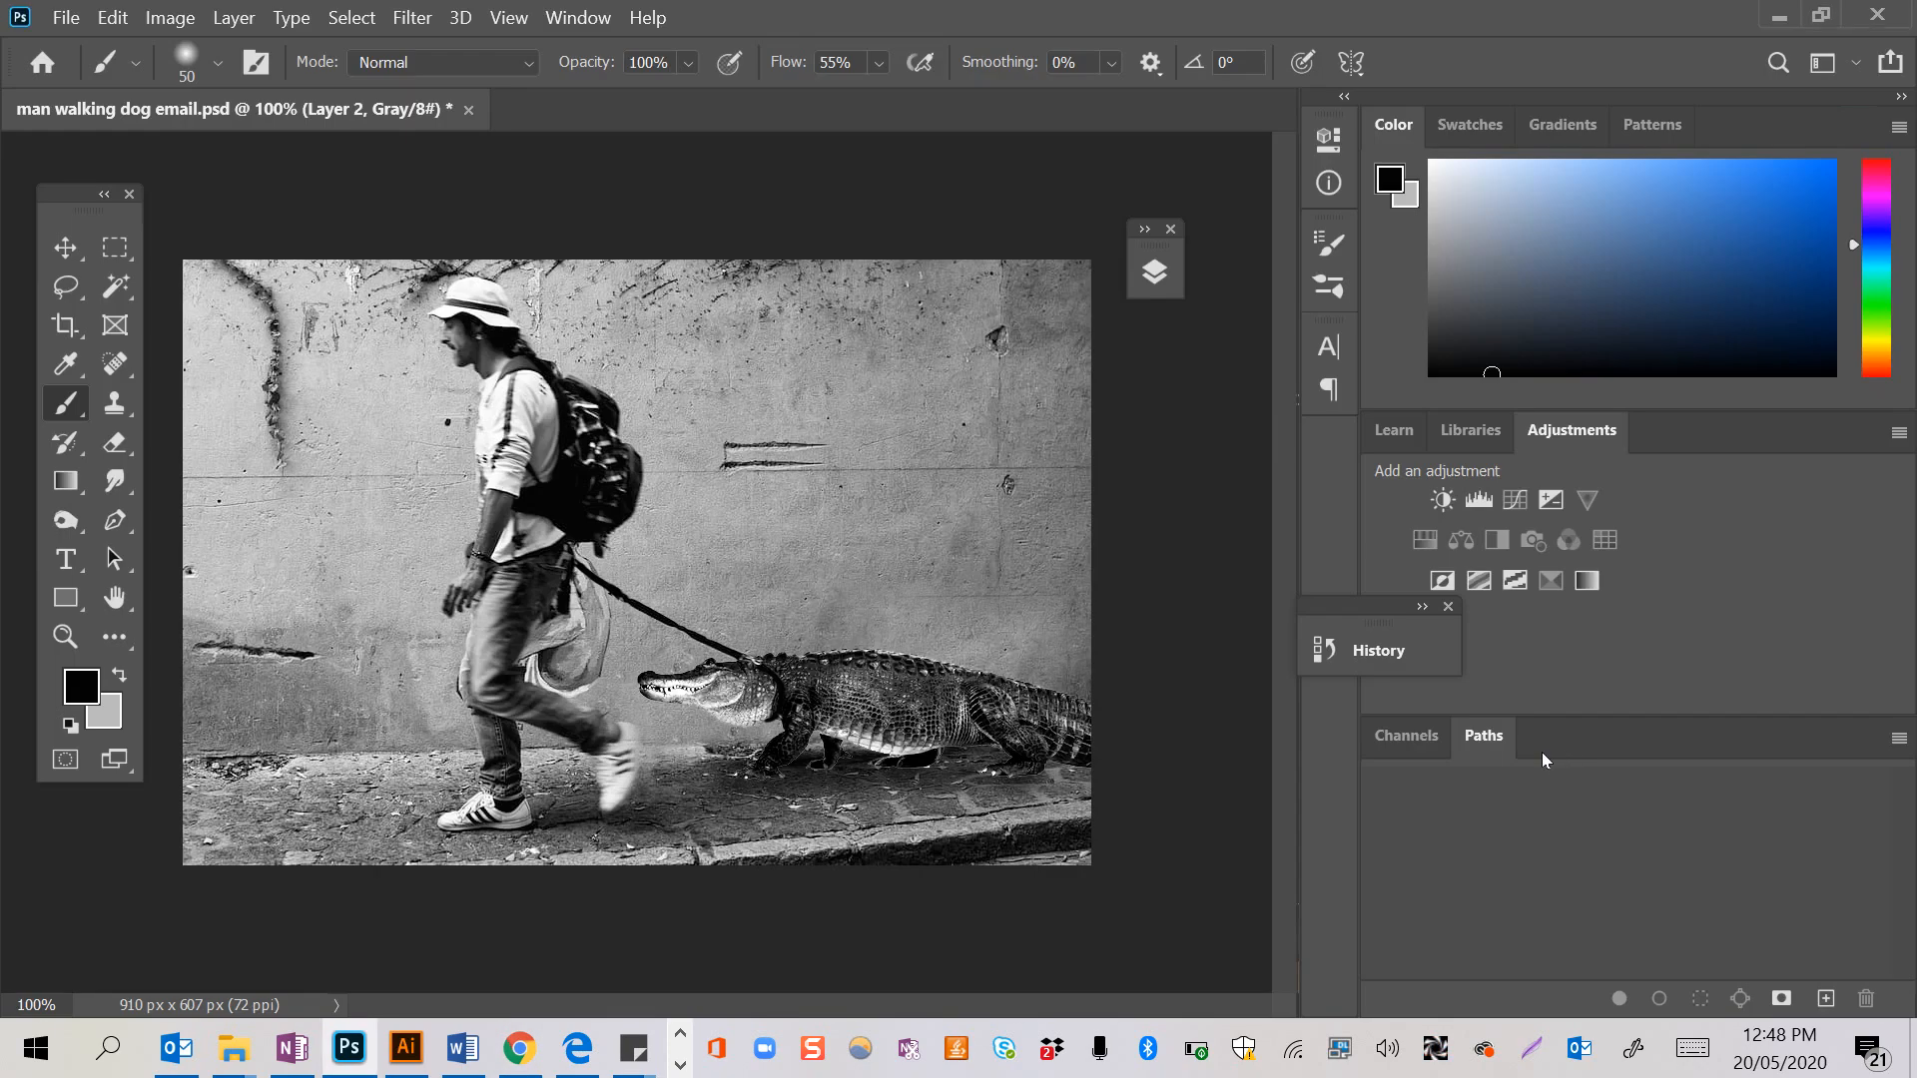
key(ctrl+v)
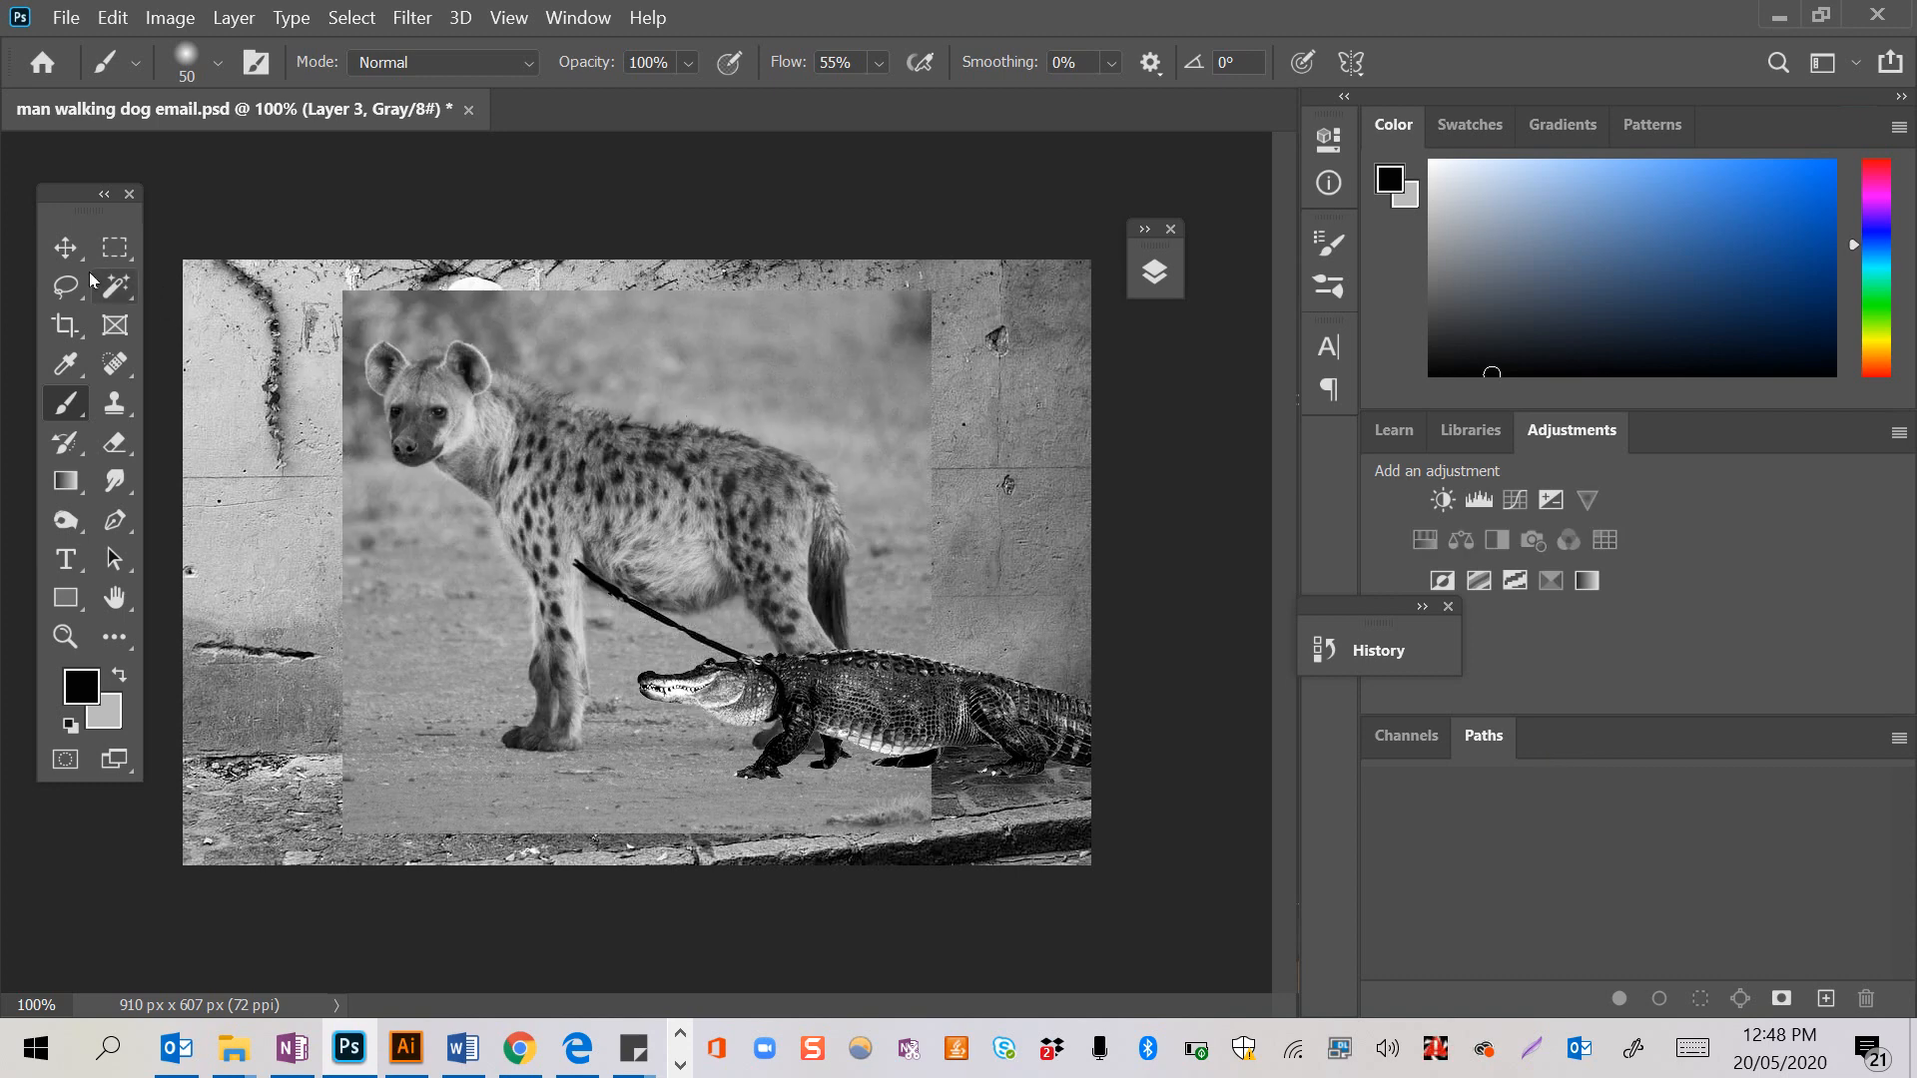
click(65, 246)
drag(600, 432, 723, 482)
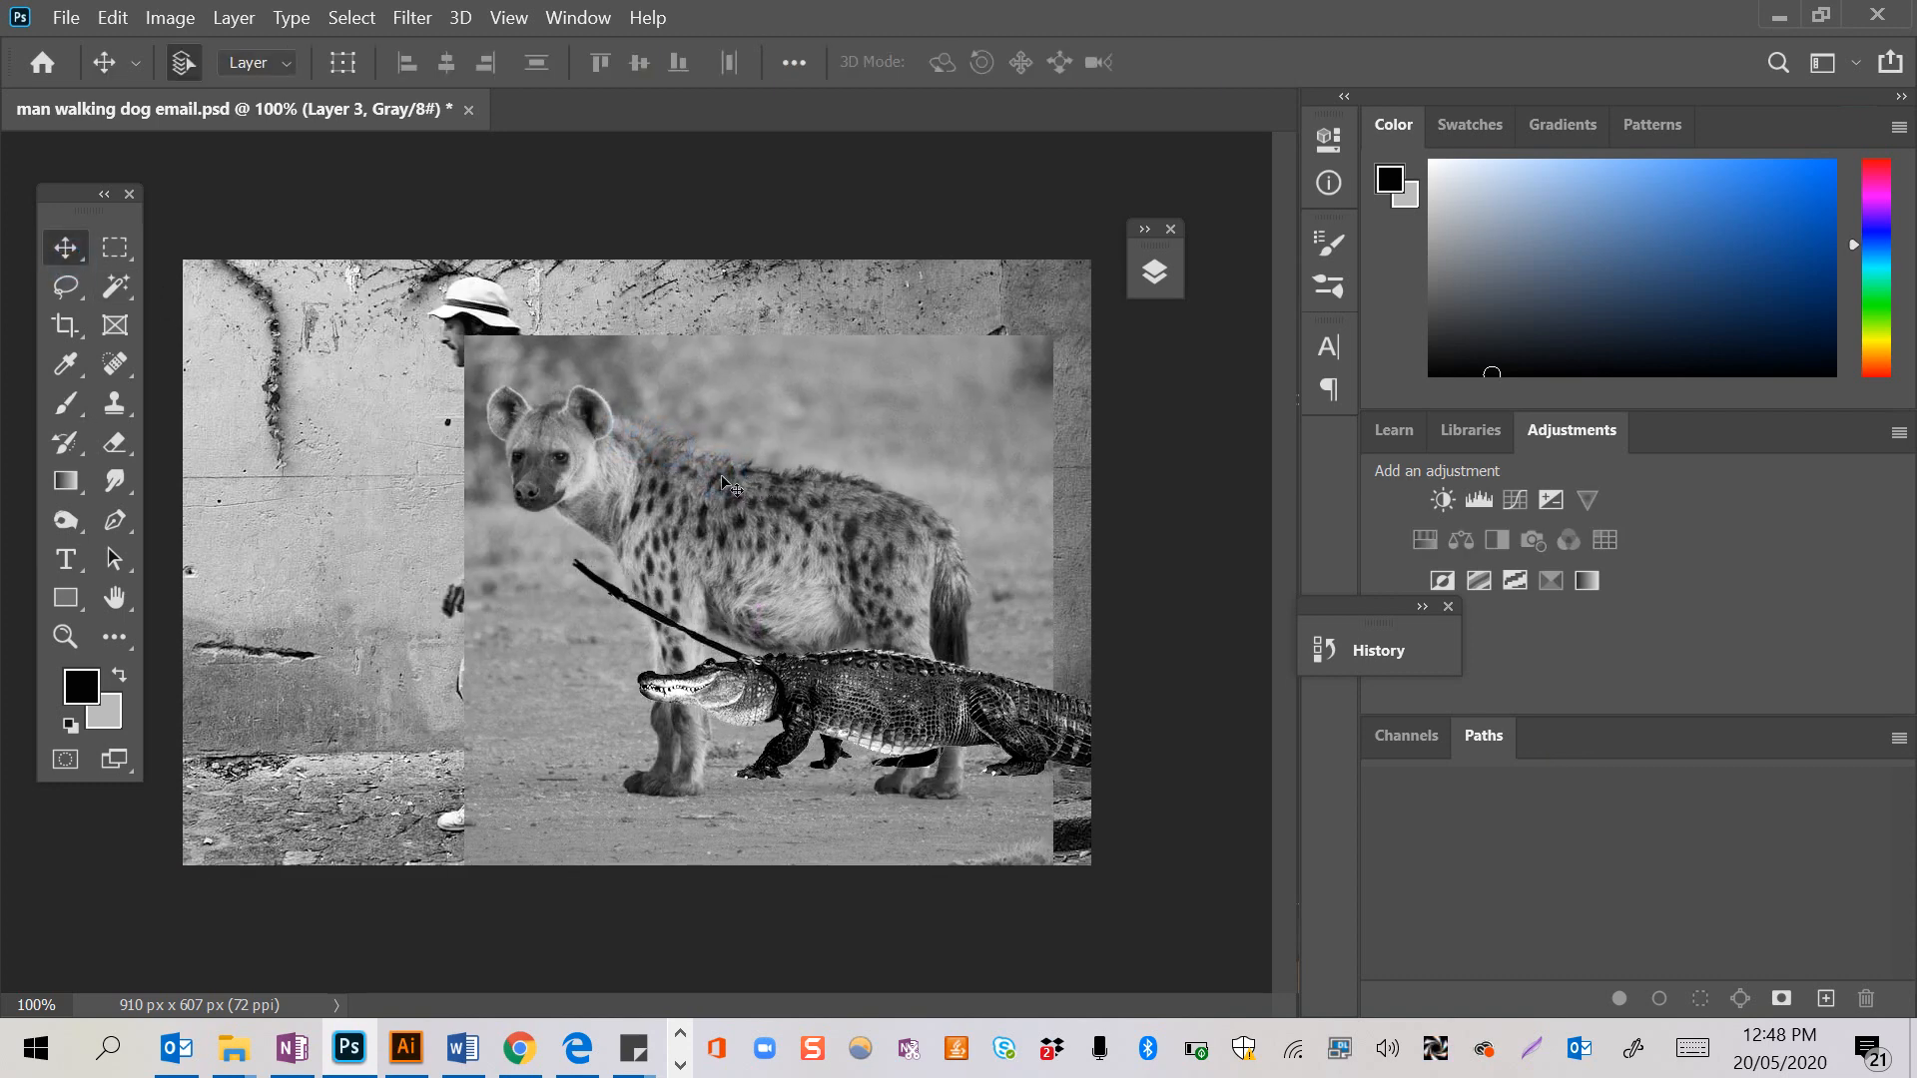
click(169, 17)
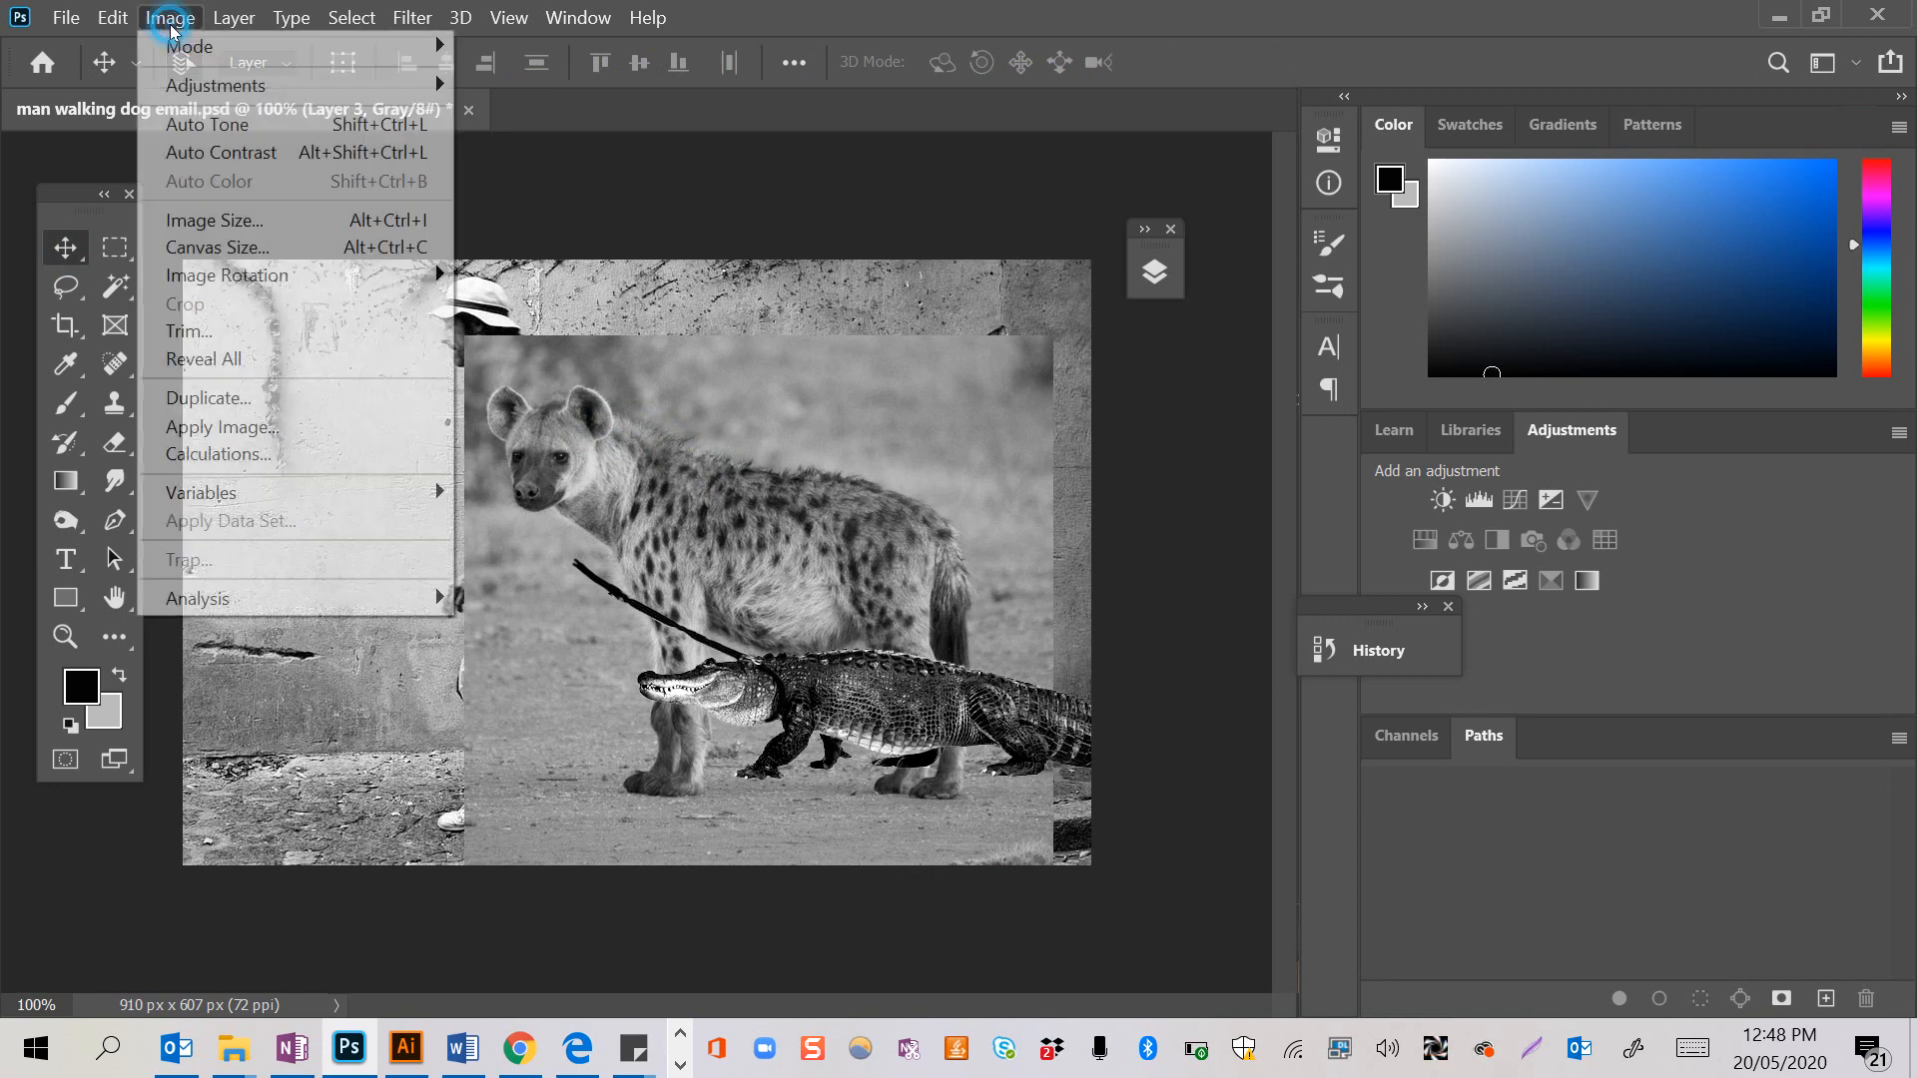
mouse_move(427, 50)
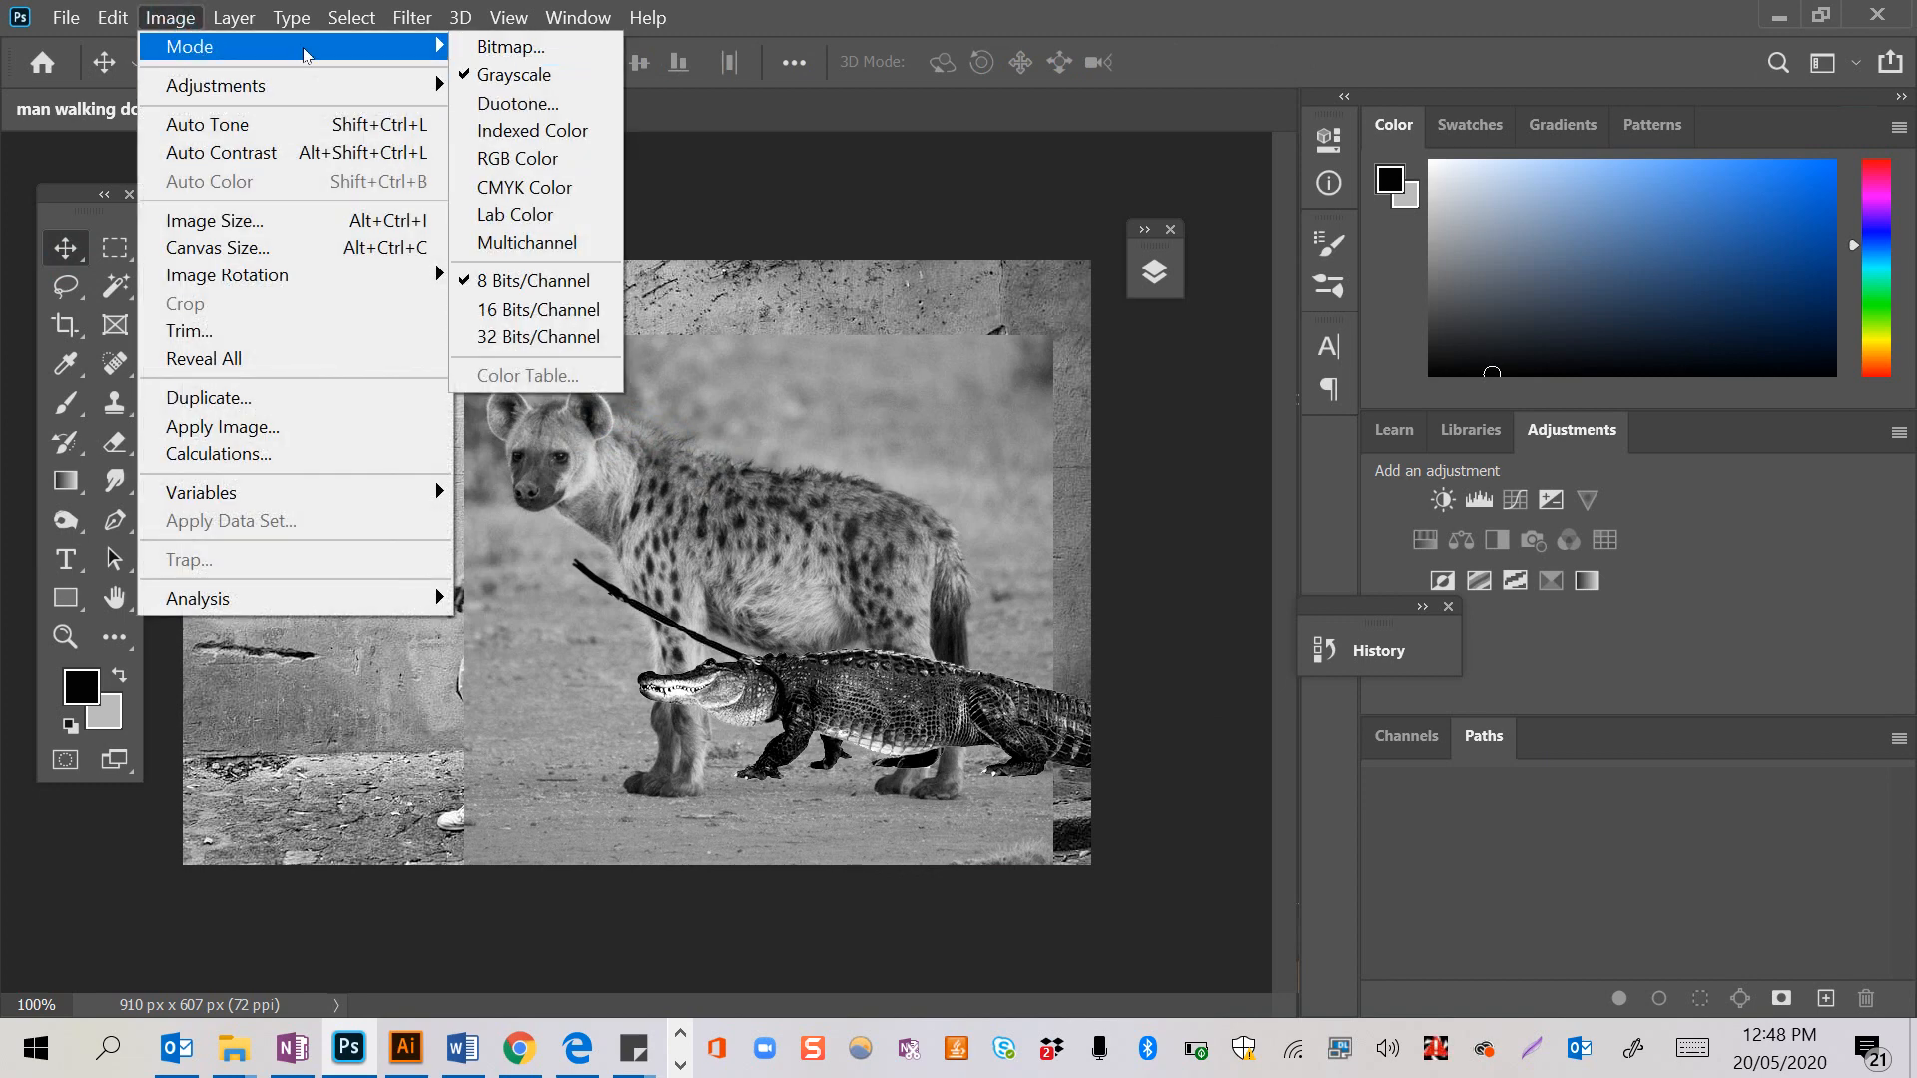
click(183, 25)
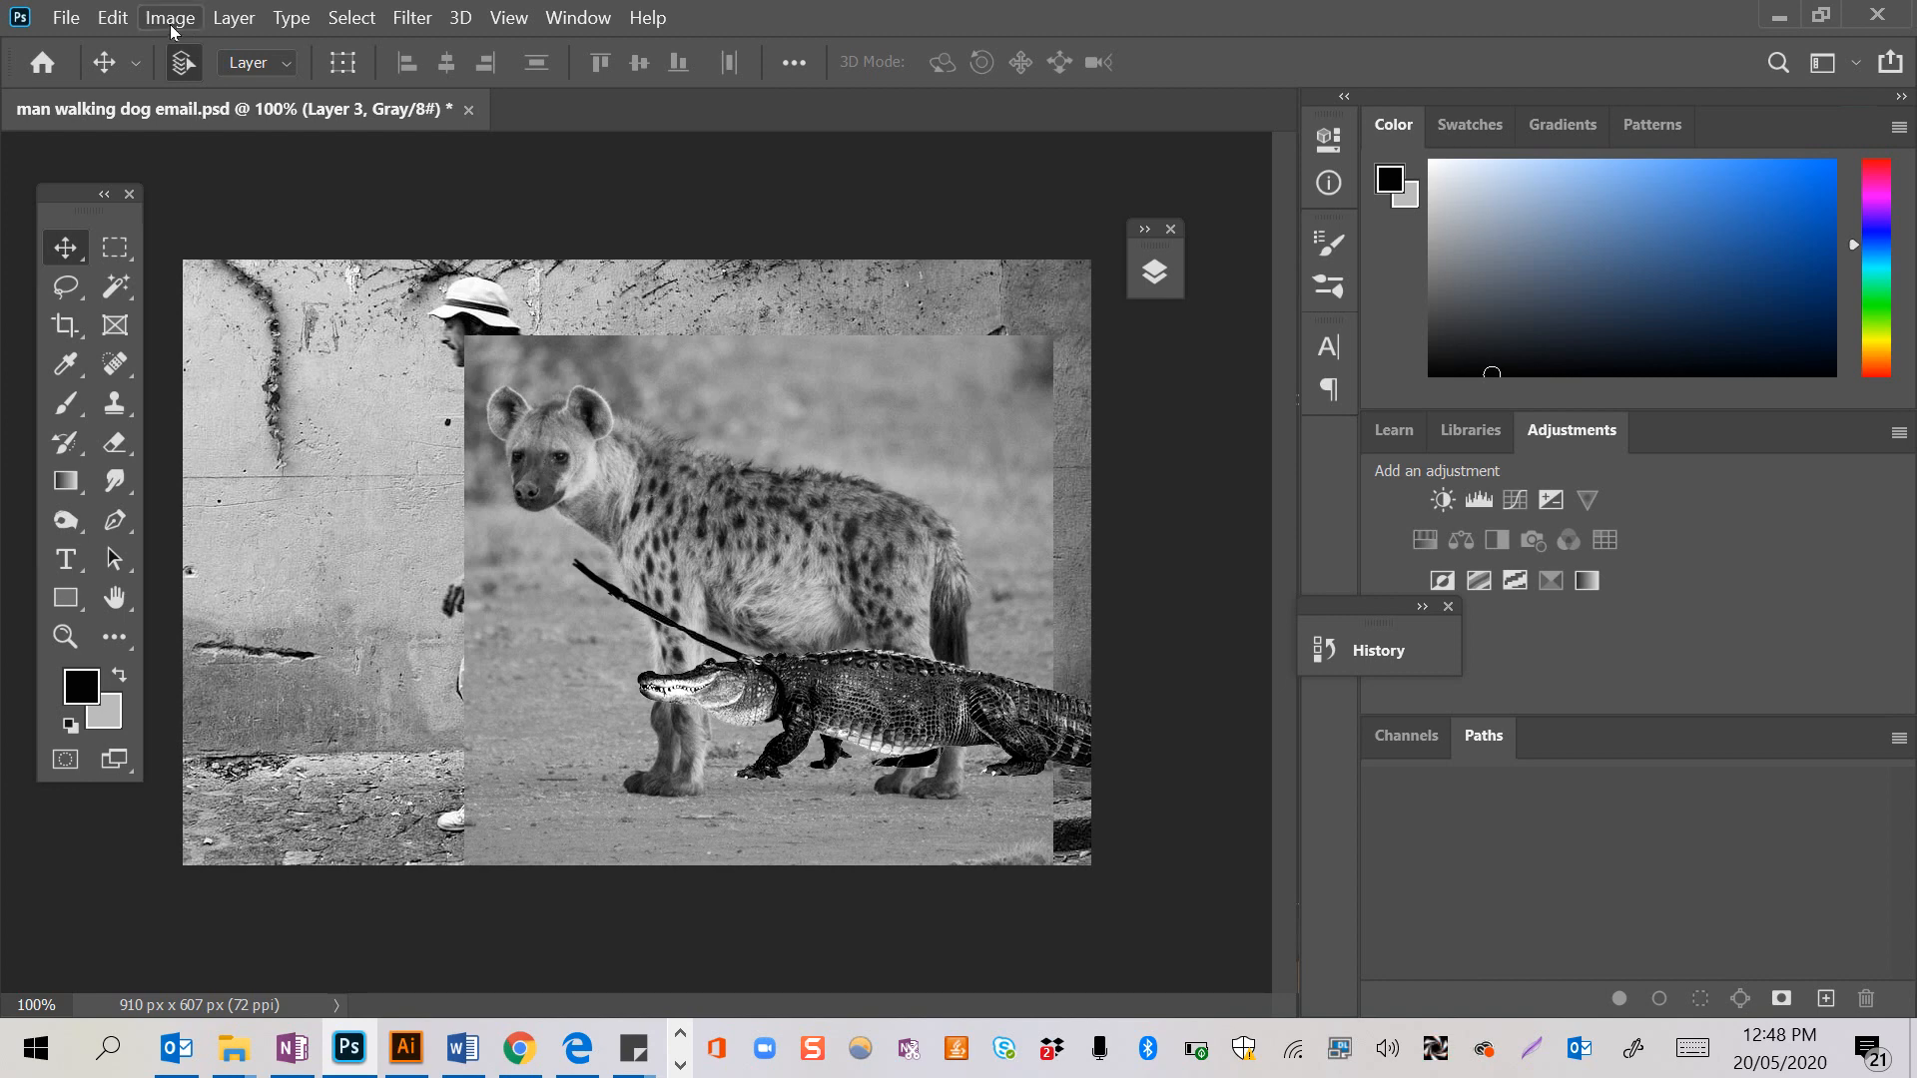
click(170, 19)
mouse_move(215, 85)
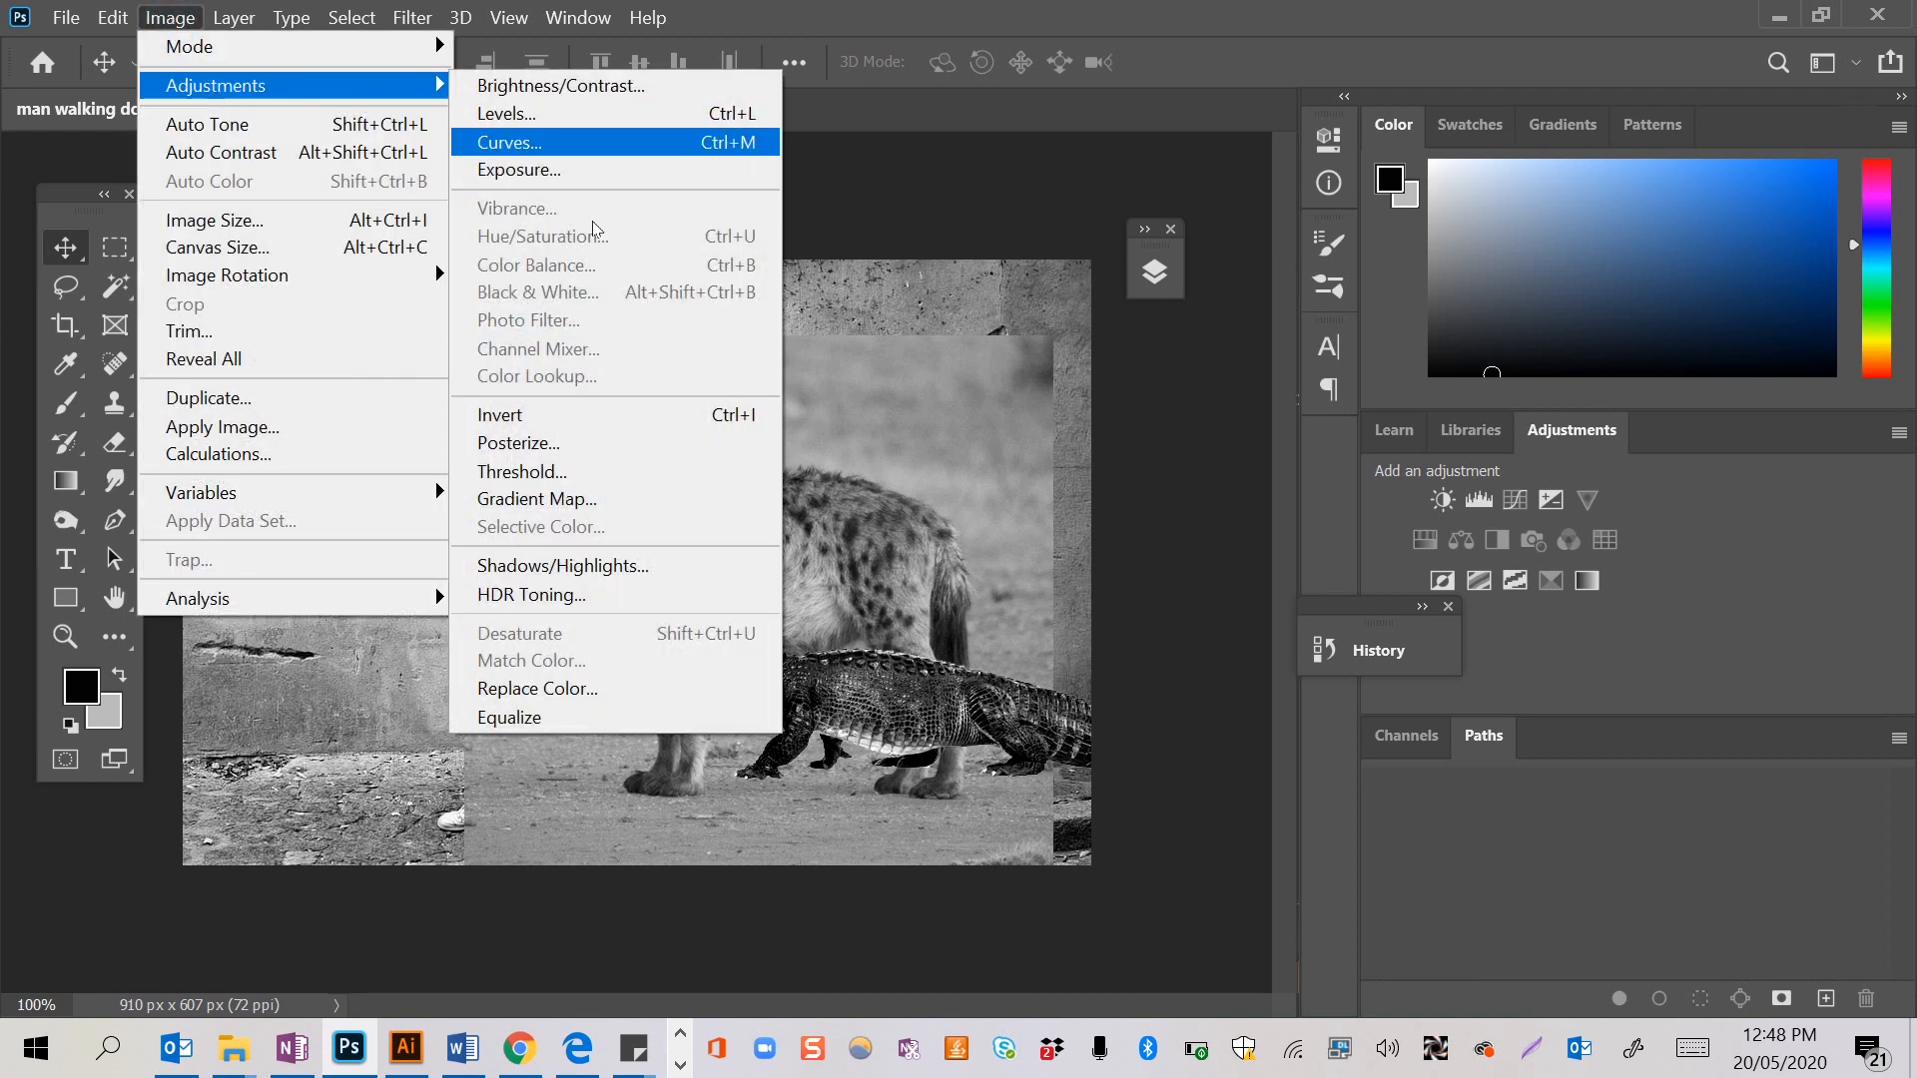
click(402, 688)
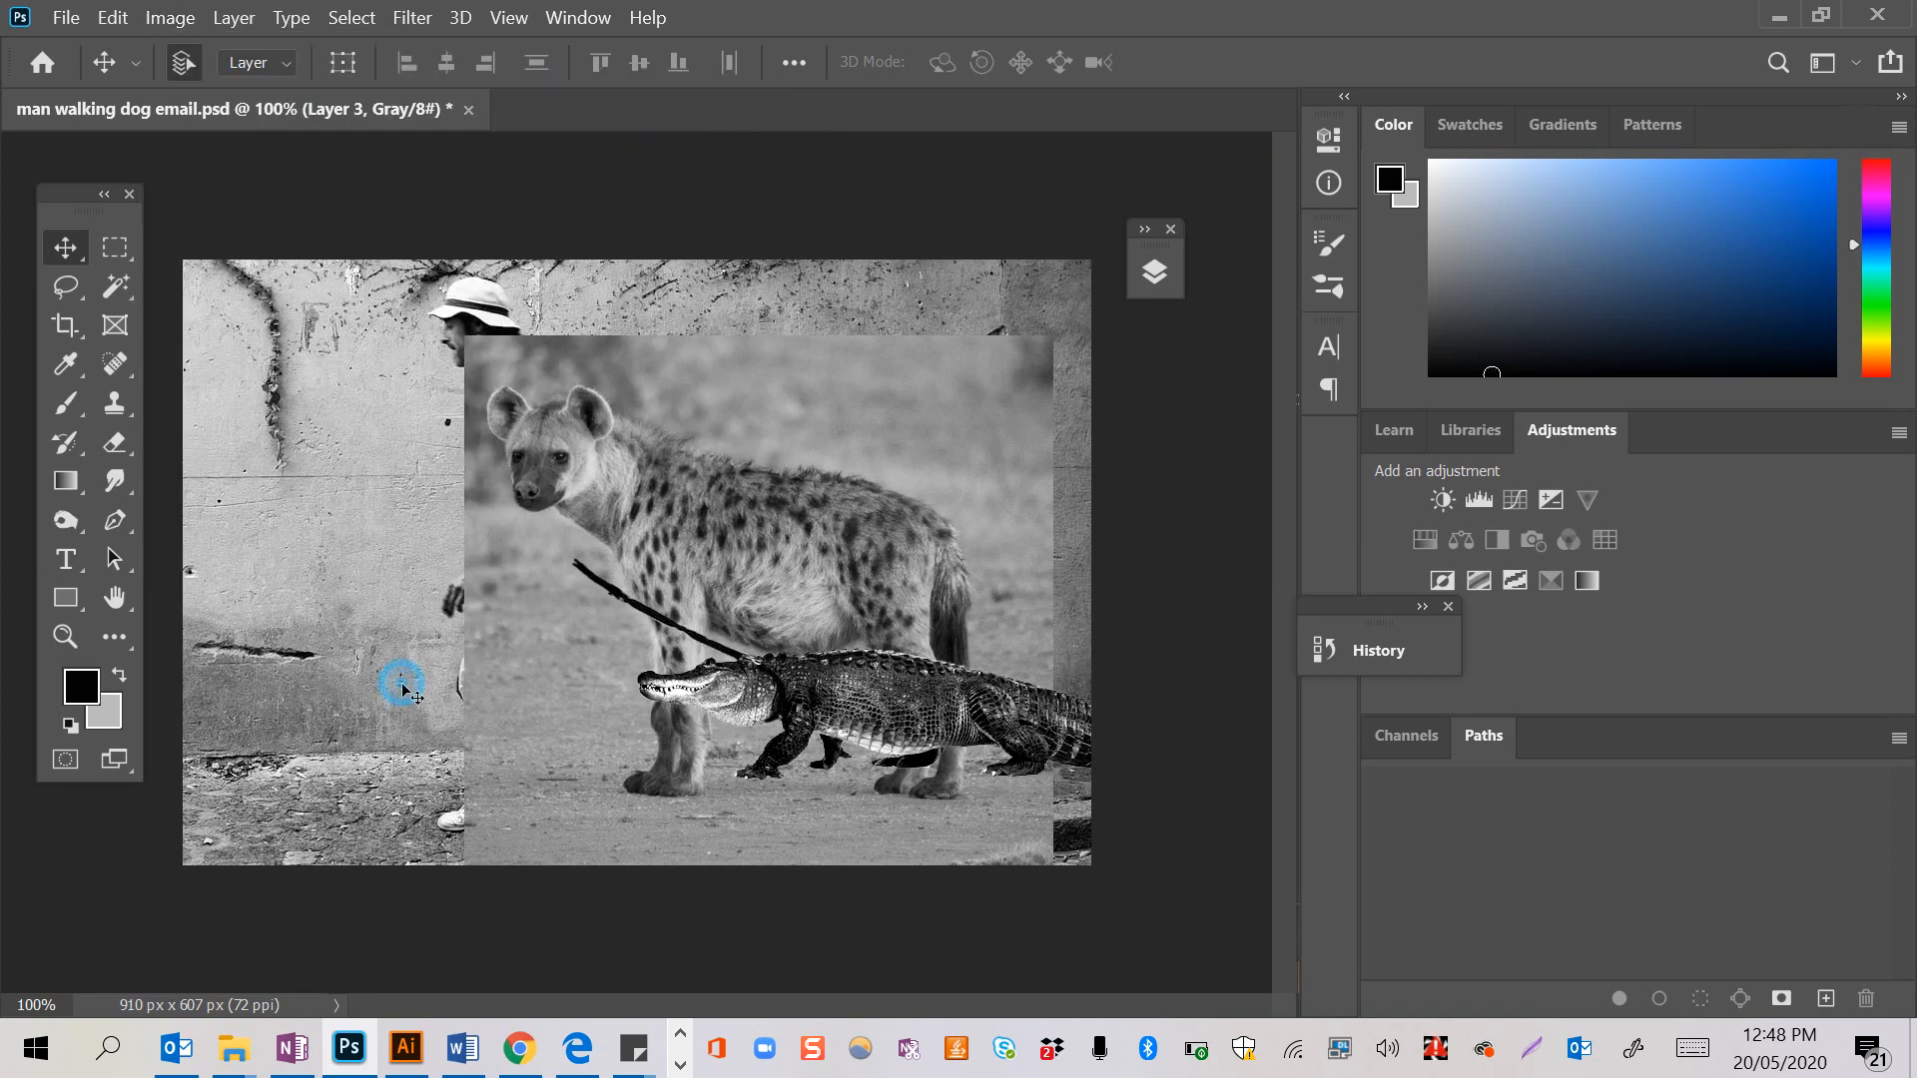
- Hide the alligator on Layer 1 and the lead layer, and nudge the hyena picture slightly up and left
click(1155, 272)
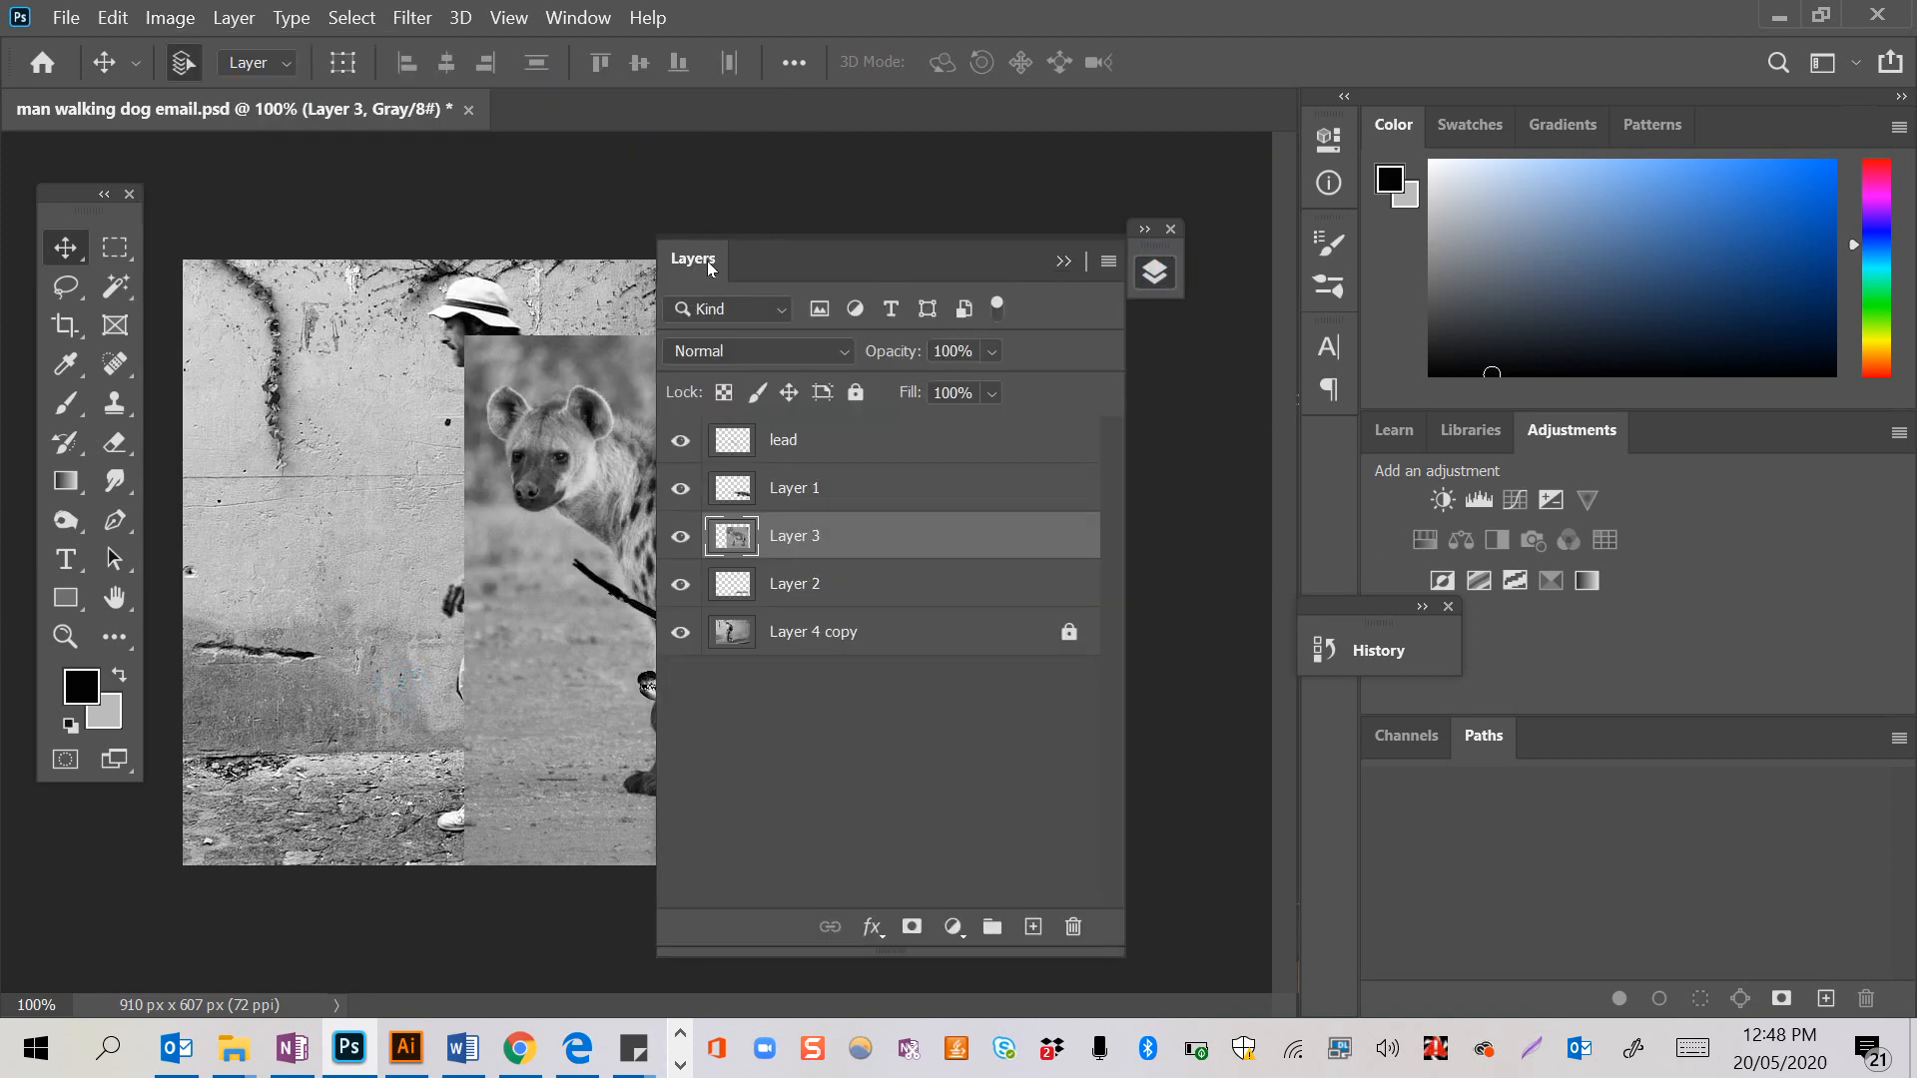
drag(709, 268, 1165, 200)
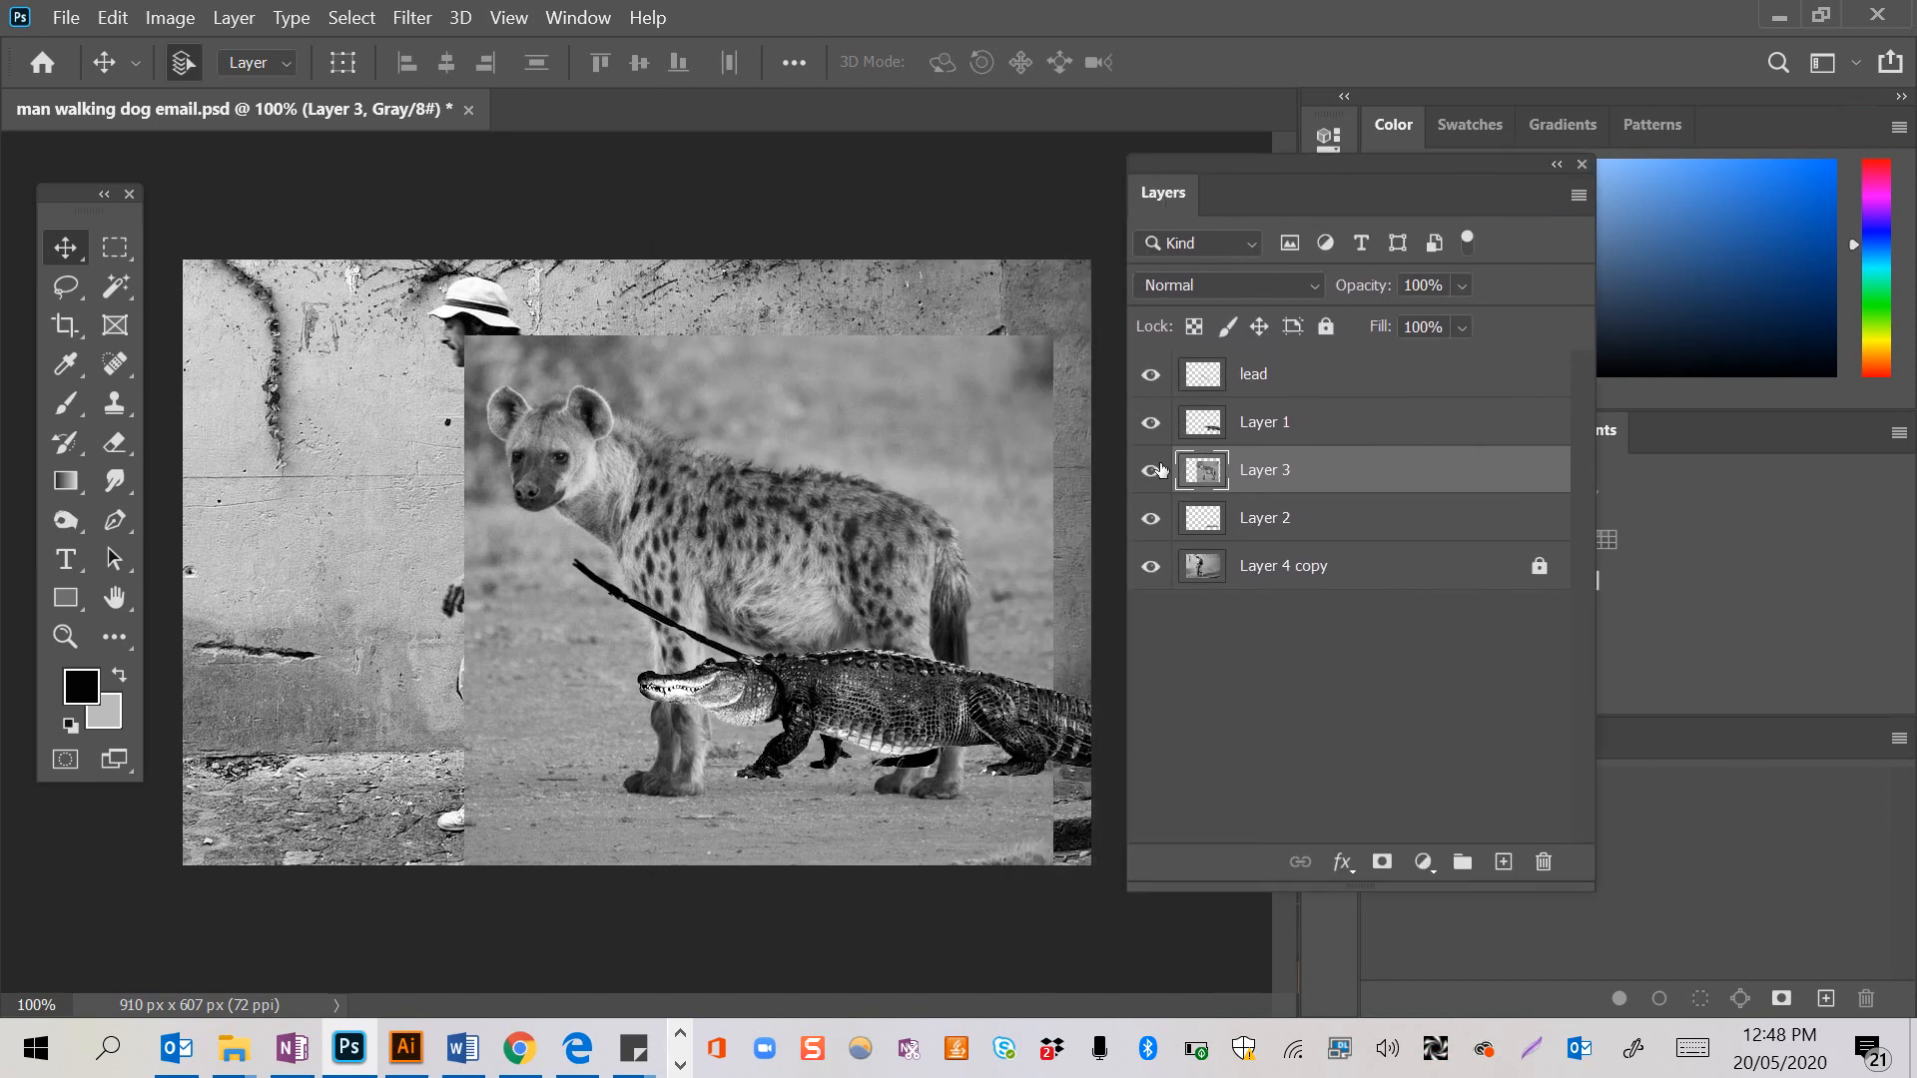
click(1152, 421)
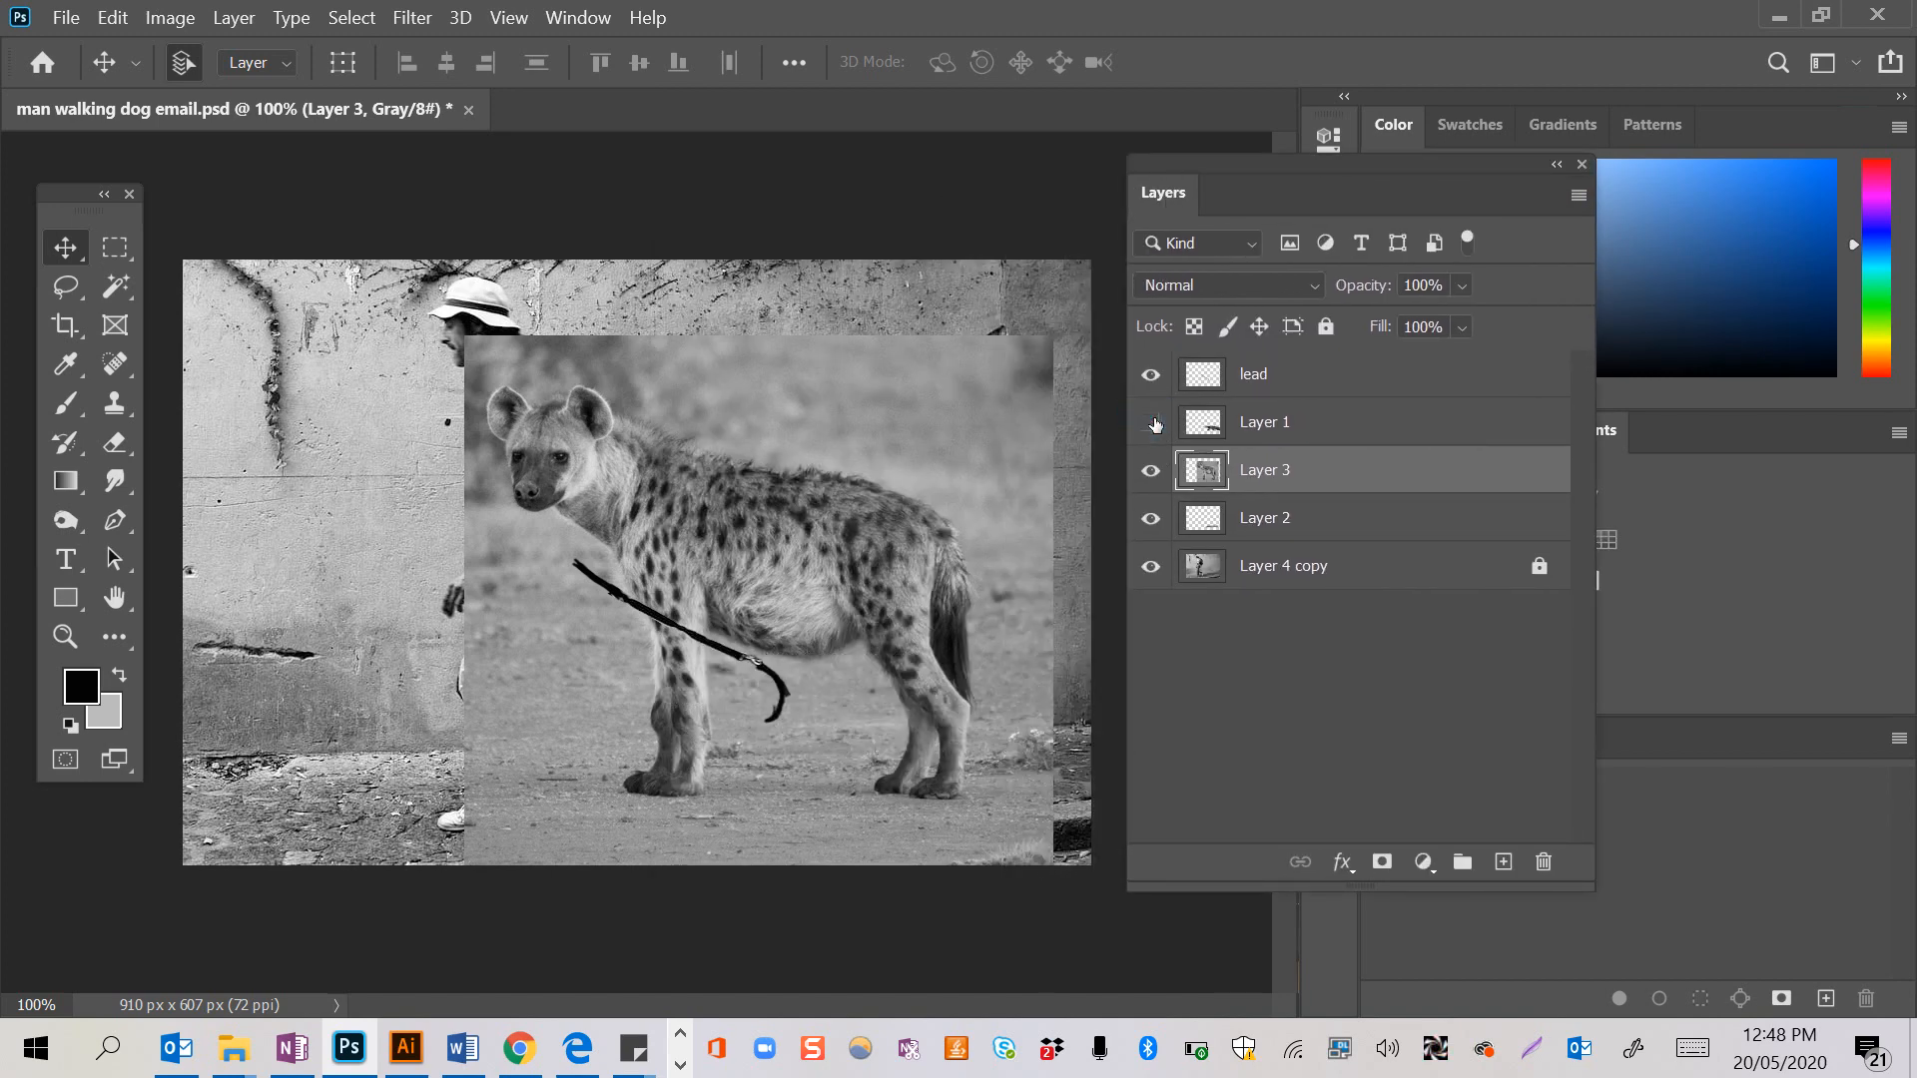
click(1152, 378)
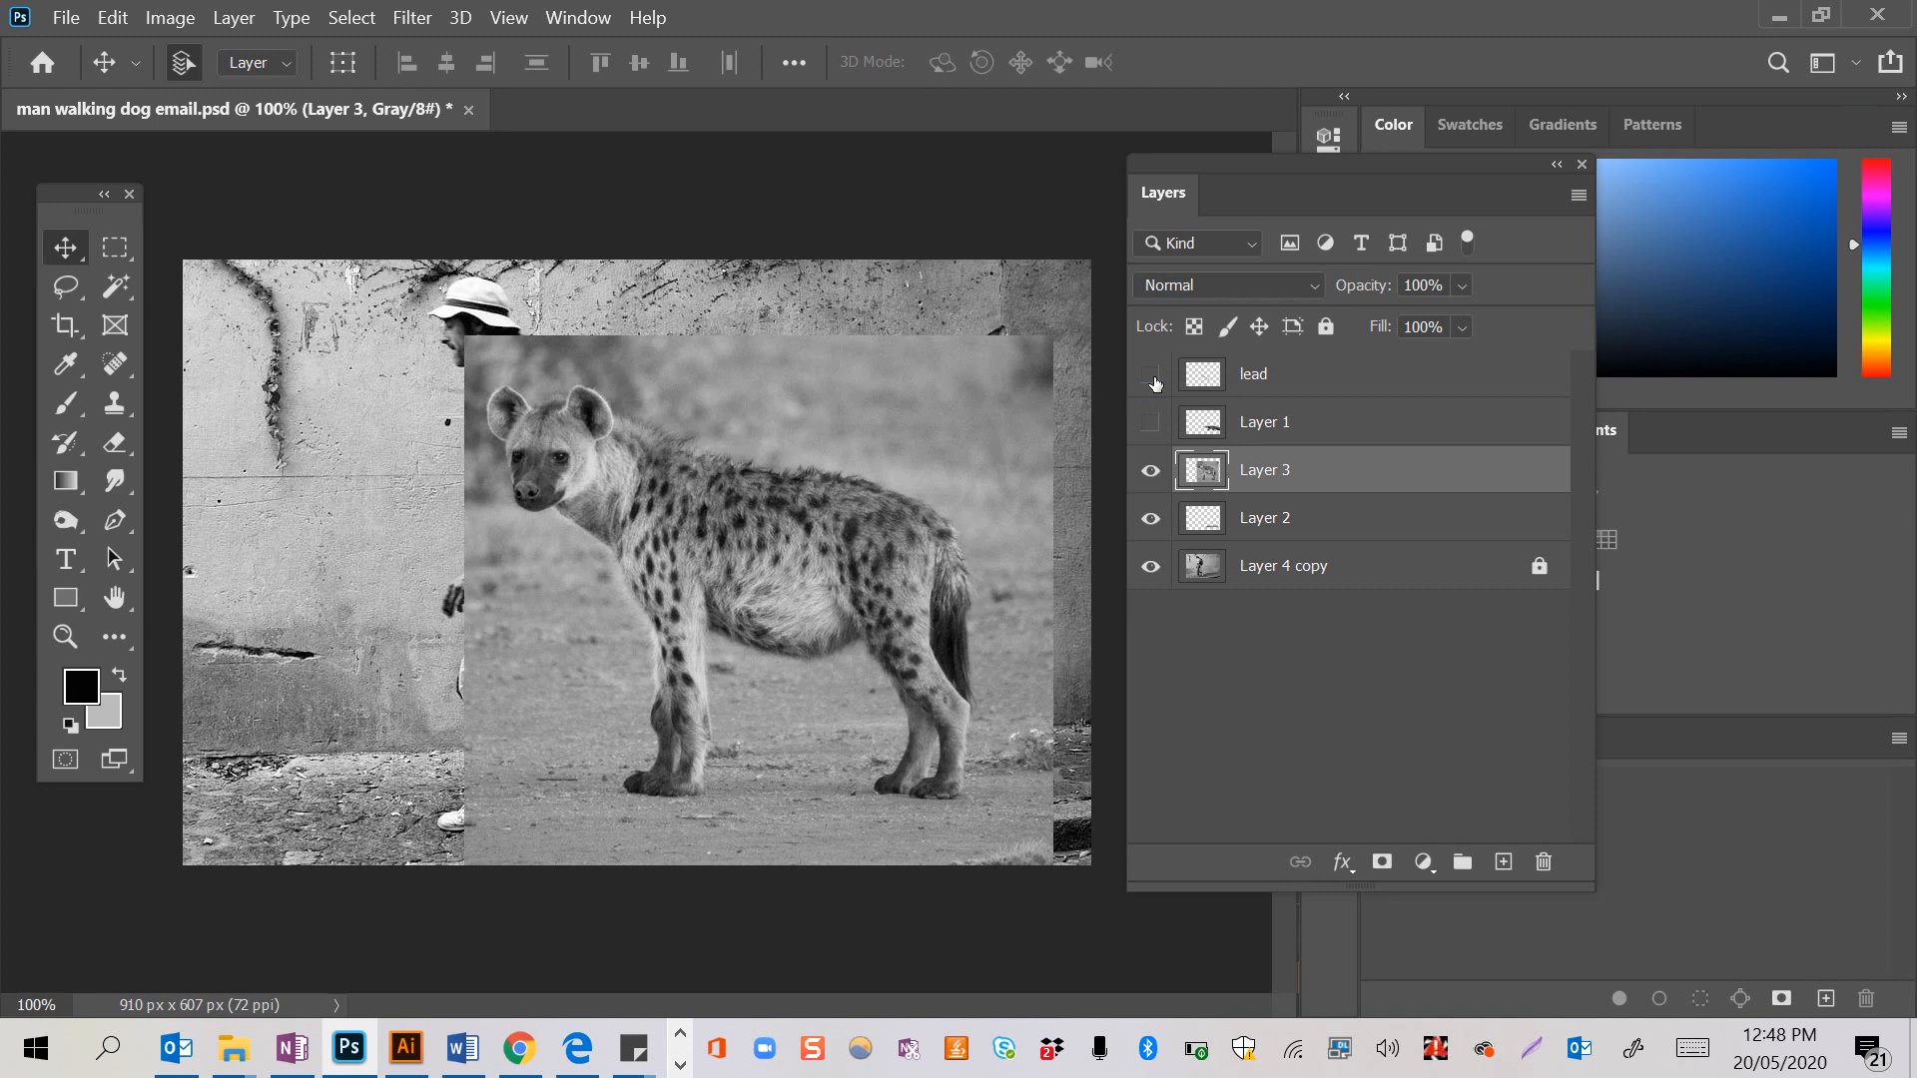
mouse_move(633, 457)
mouse_down()
mouse_move(839, 444)
mouse_move(609, 449)
mouse_up()
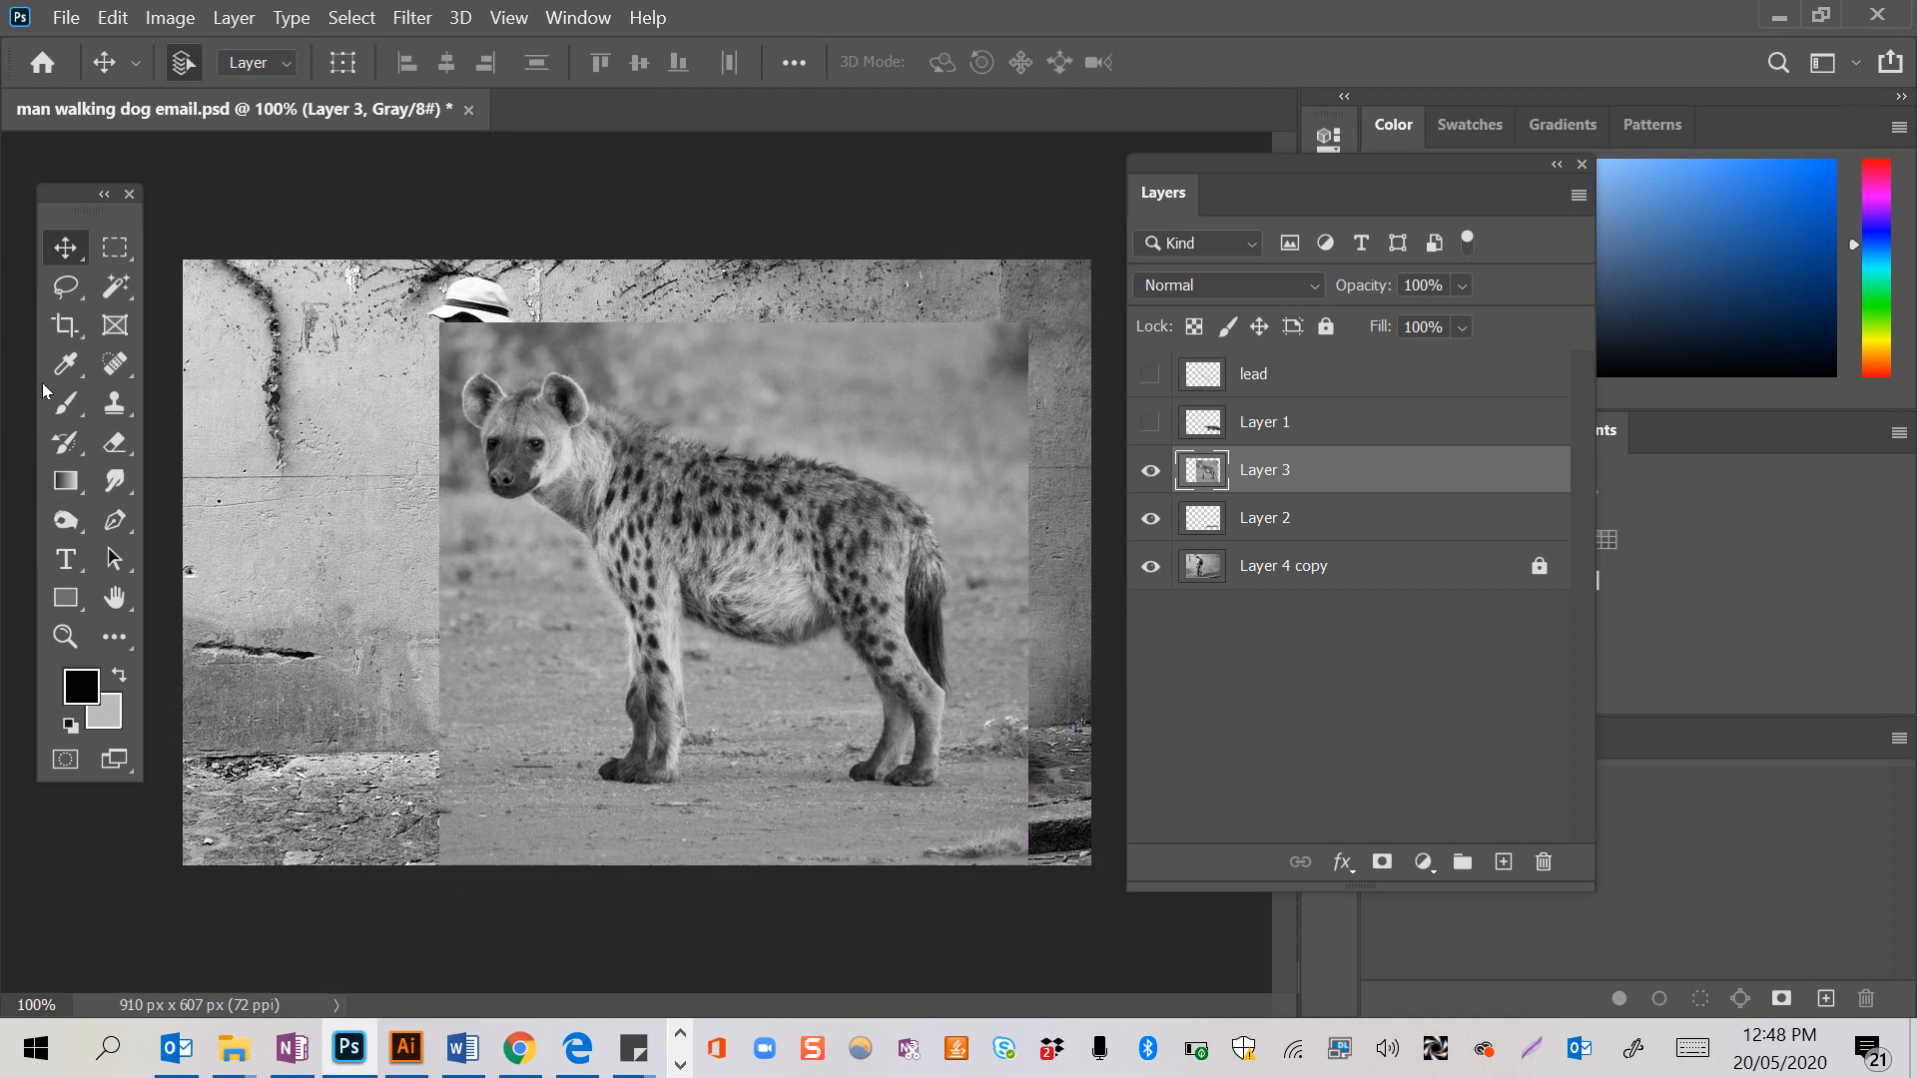
click(115, 287)
click(771, 462)
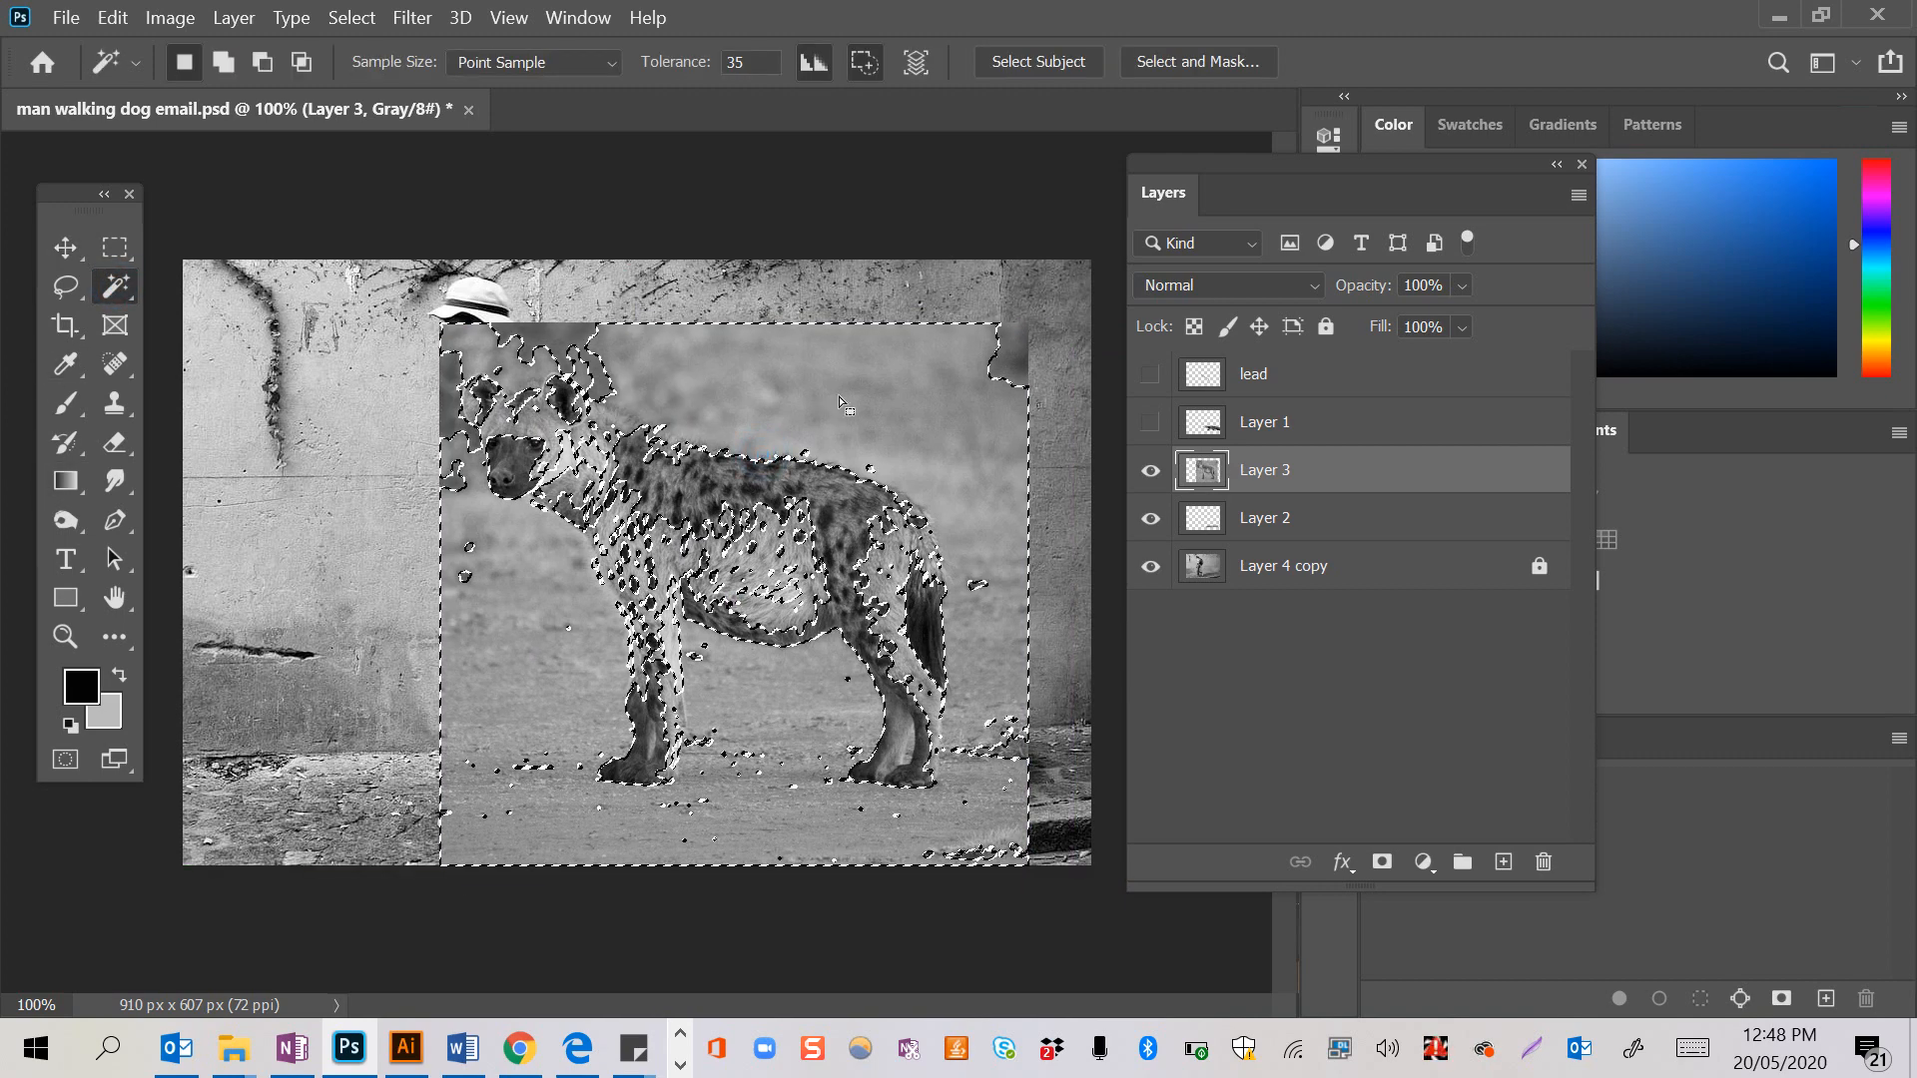
click(844, 399)
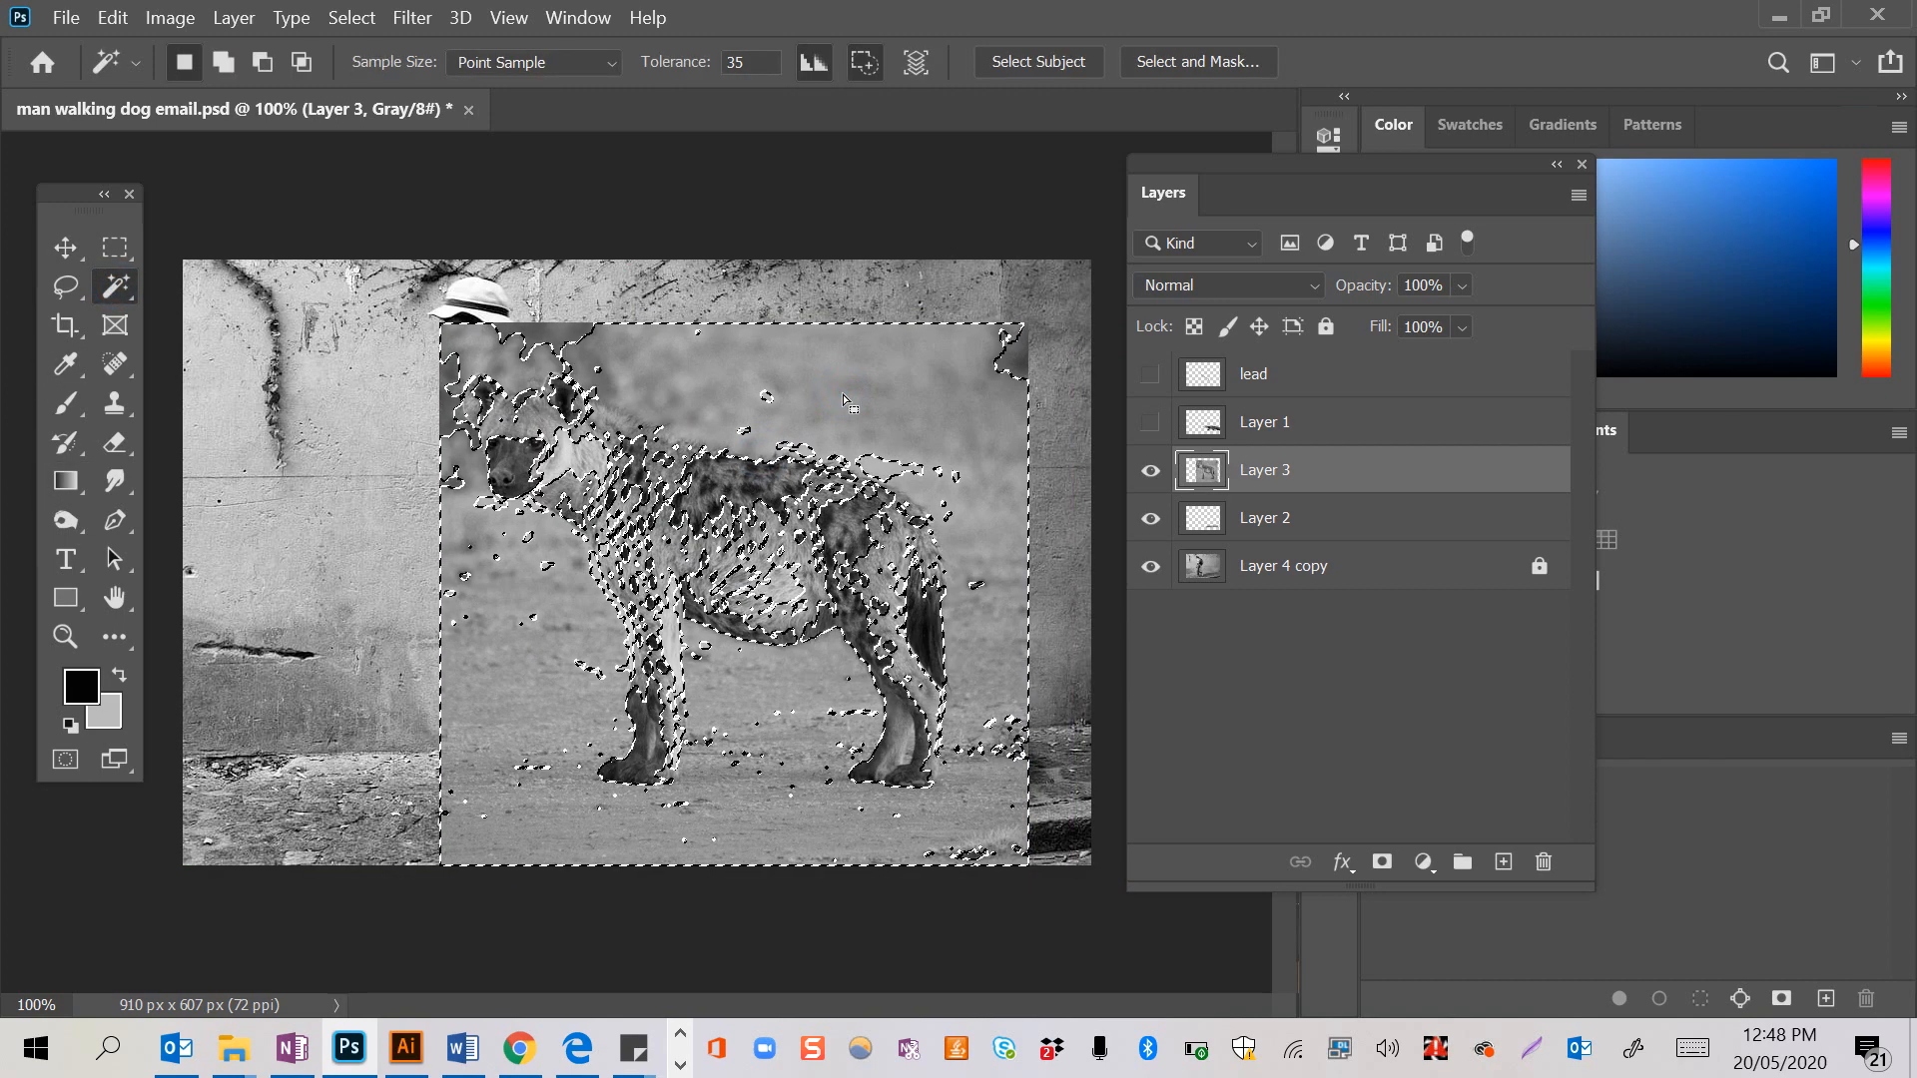
key(ctrl+d)
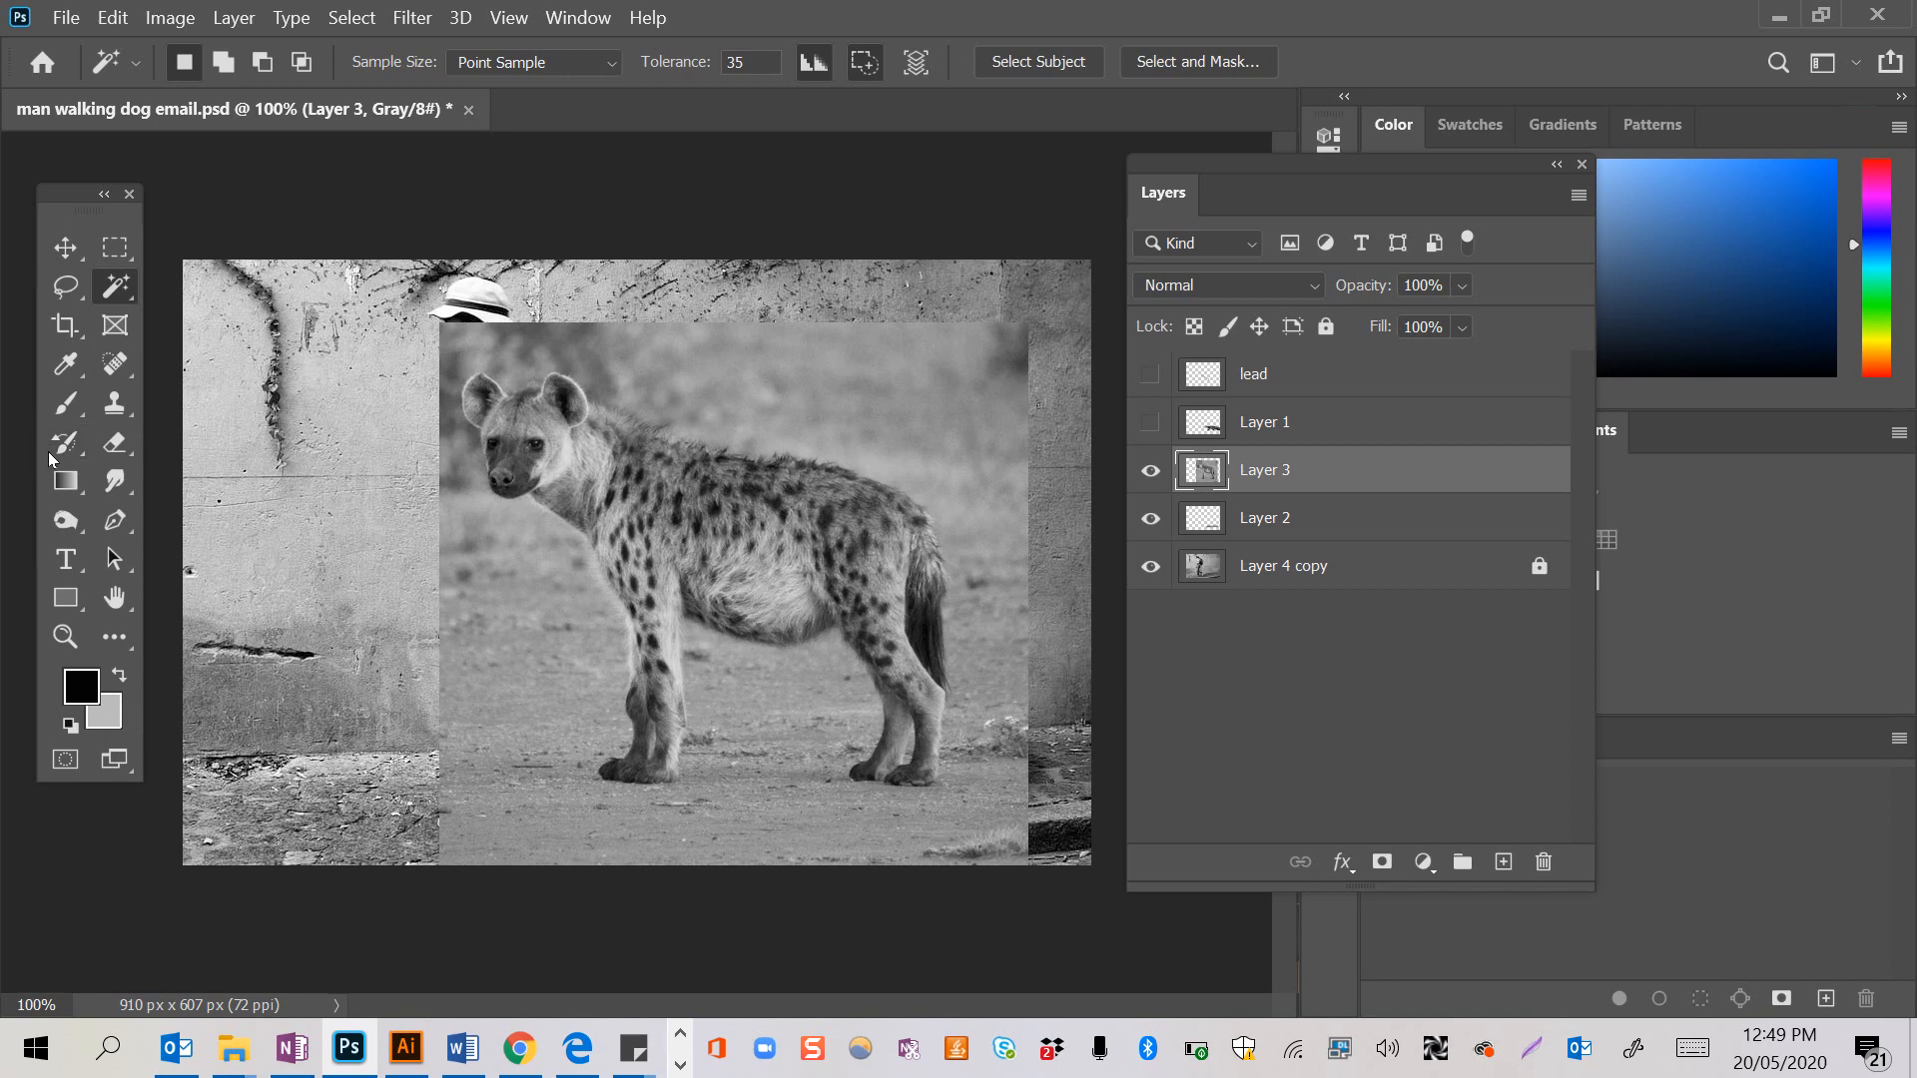
- Erase the hyena picture's background above its back and around the man with a soft 100 px eraser
click(127, 446)
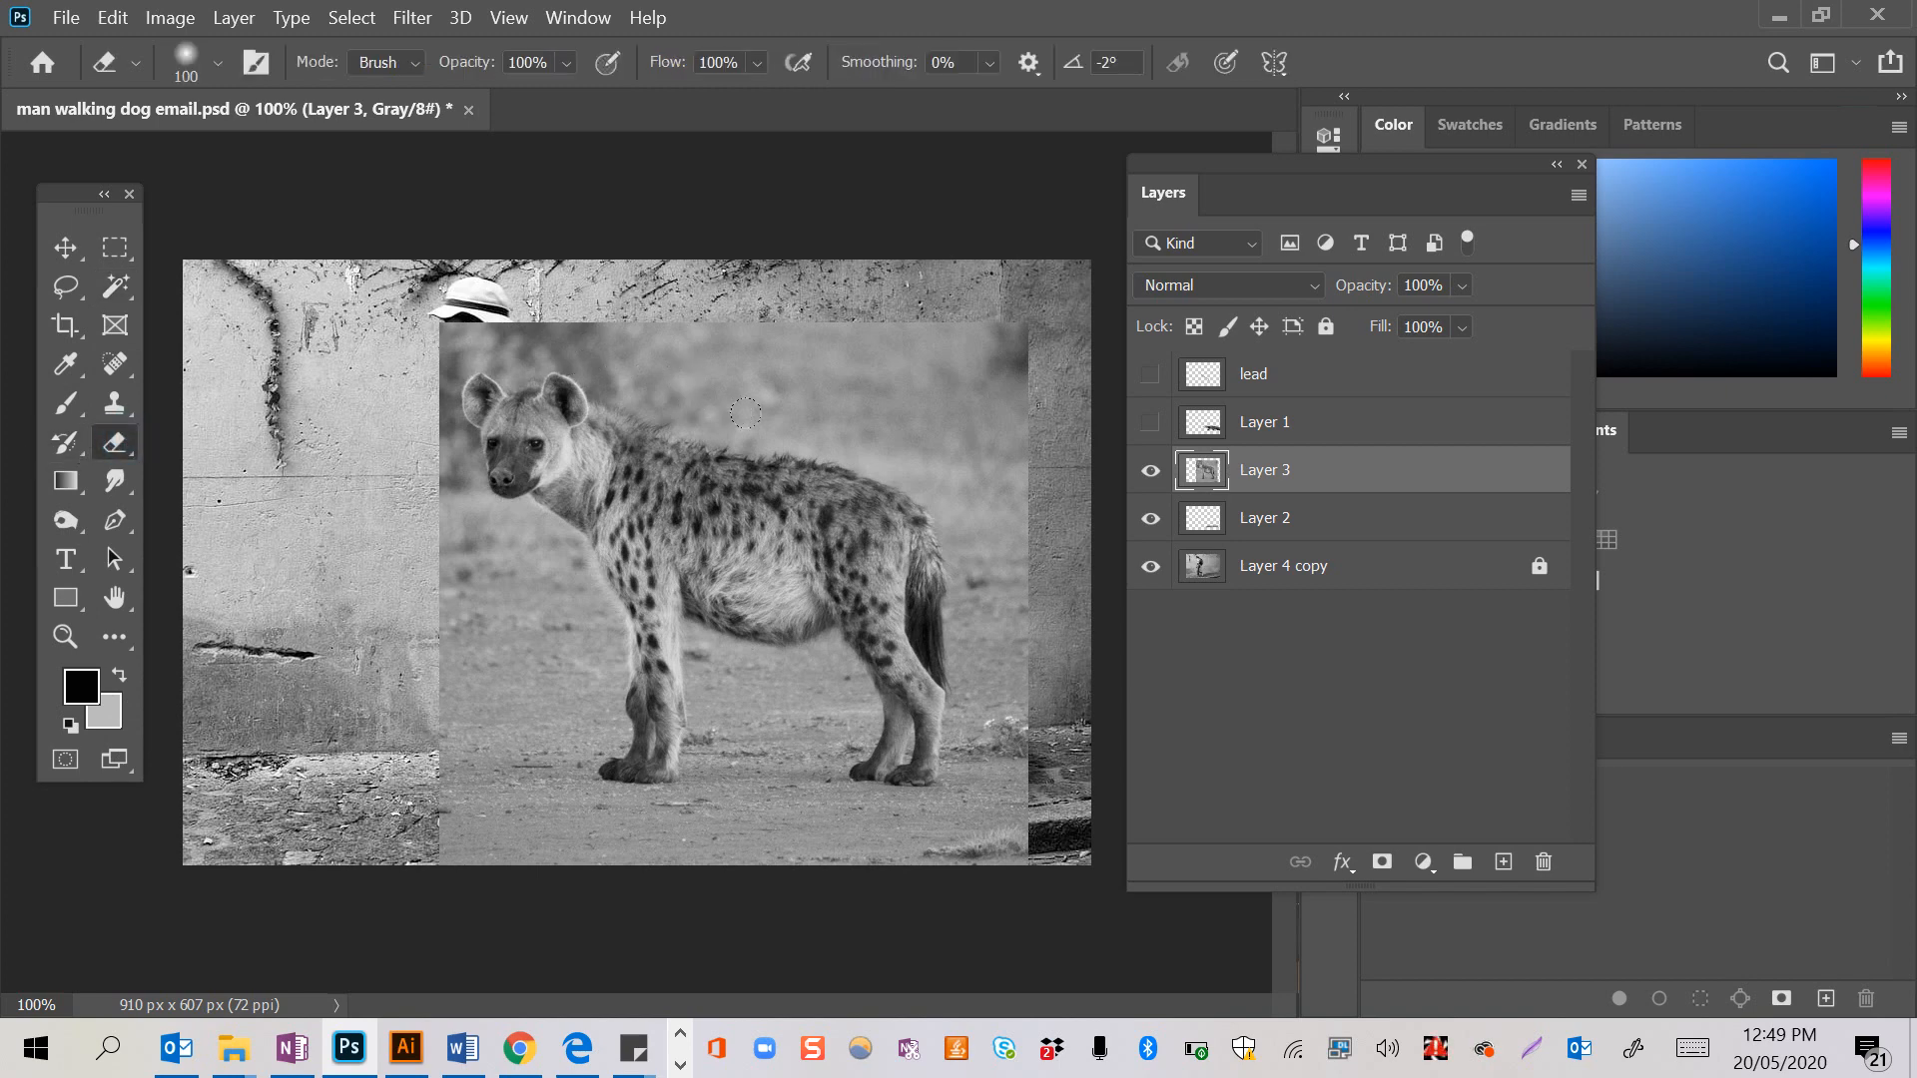
mouse_move(745, 412)
mouse_down()
mouse_move(724, 400)
mouse_move(1008, 470)
mouse_move(889, 469)
mouse_move(1004, 365)
mouse_move(759, 344)
mouse_move(649, 359)
mouse_move(673, 382)
mouse_move(554, 332)
mouse_move(464, 345)
mouse_move(448, 425)
mouse_move(493, 562)
mouse_move(504, 689)
mouse_move(469, 798)
mouse_move(421, 854)
mouse_up()
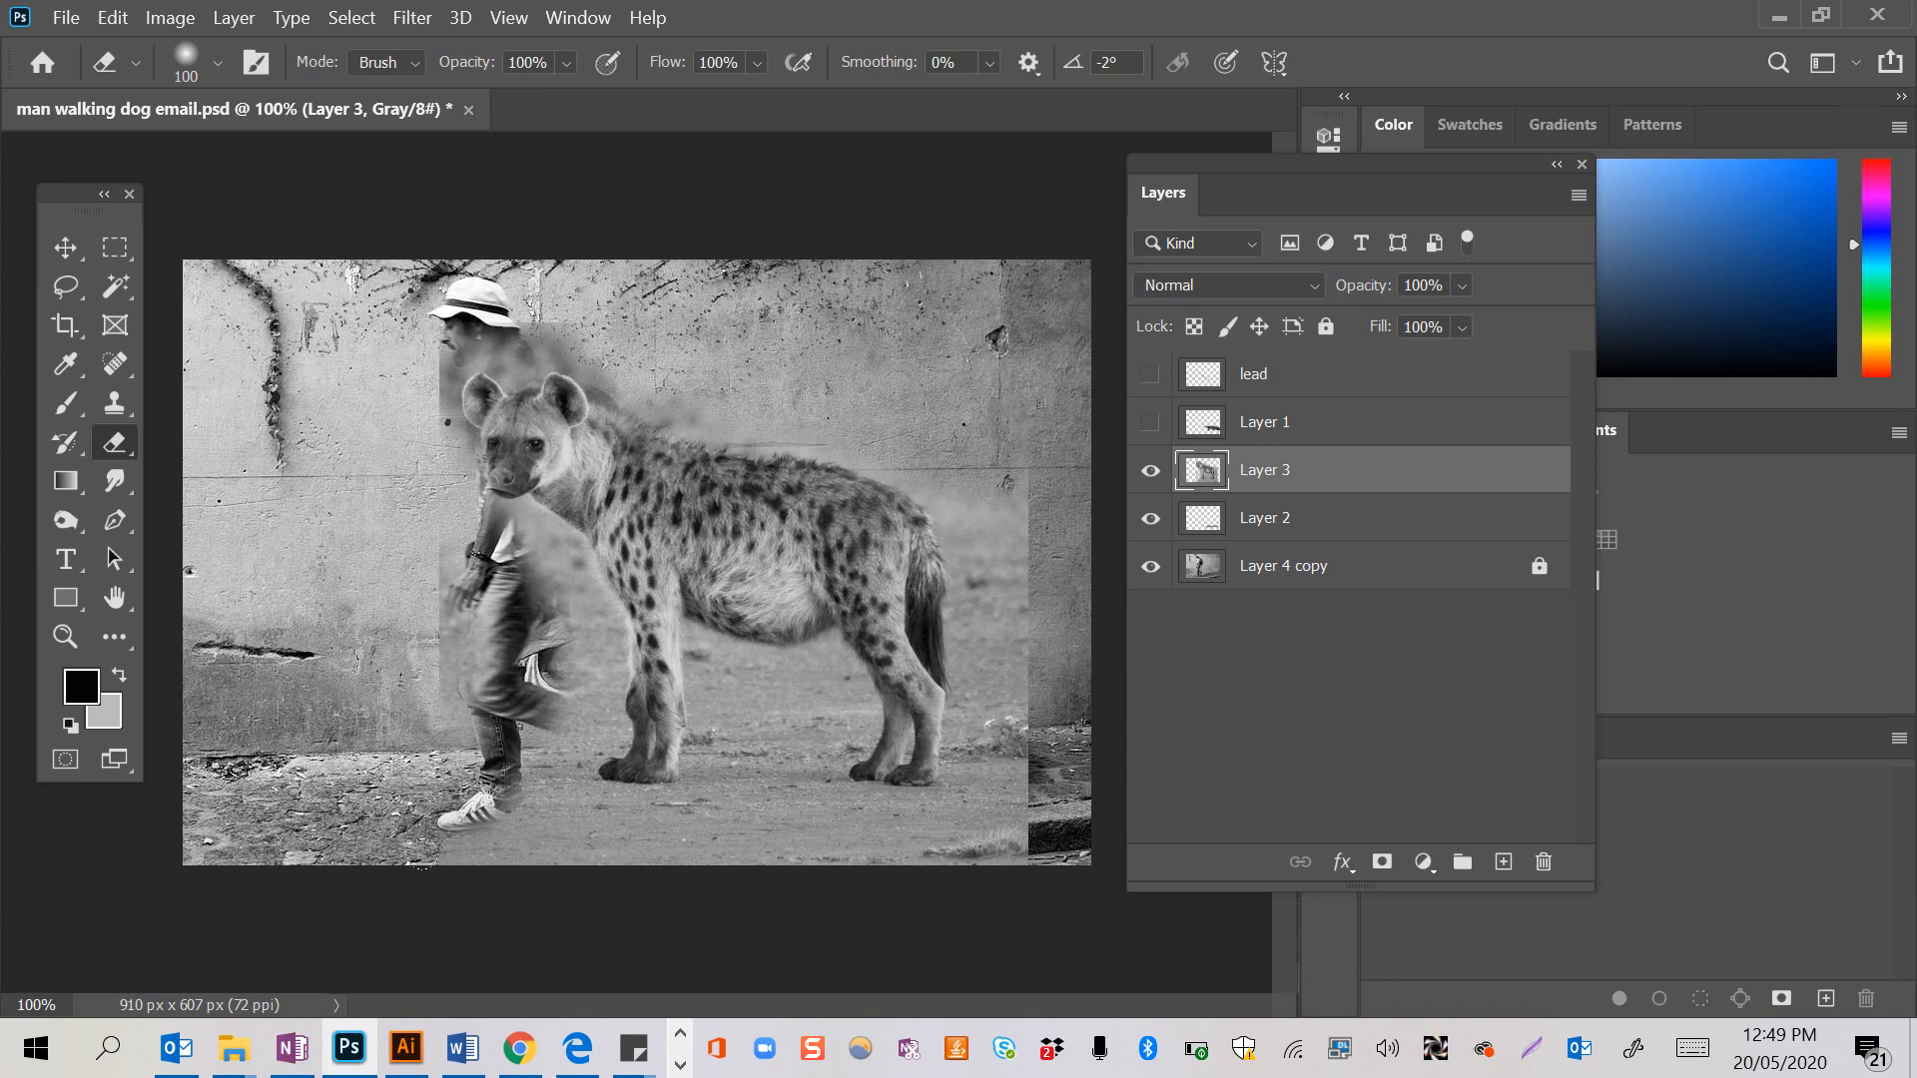
- Erase closely along the hyena's face, neck and front leg with the eraser reduced to 7 px
key(bracketleft)
key(bracketleft)
key(bracketleft)
key(bracketleft)
key(bracketleft)
key(bracketleft)
key(bracketleft)
key(bracketleft)
key(bracketleft)
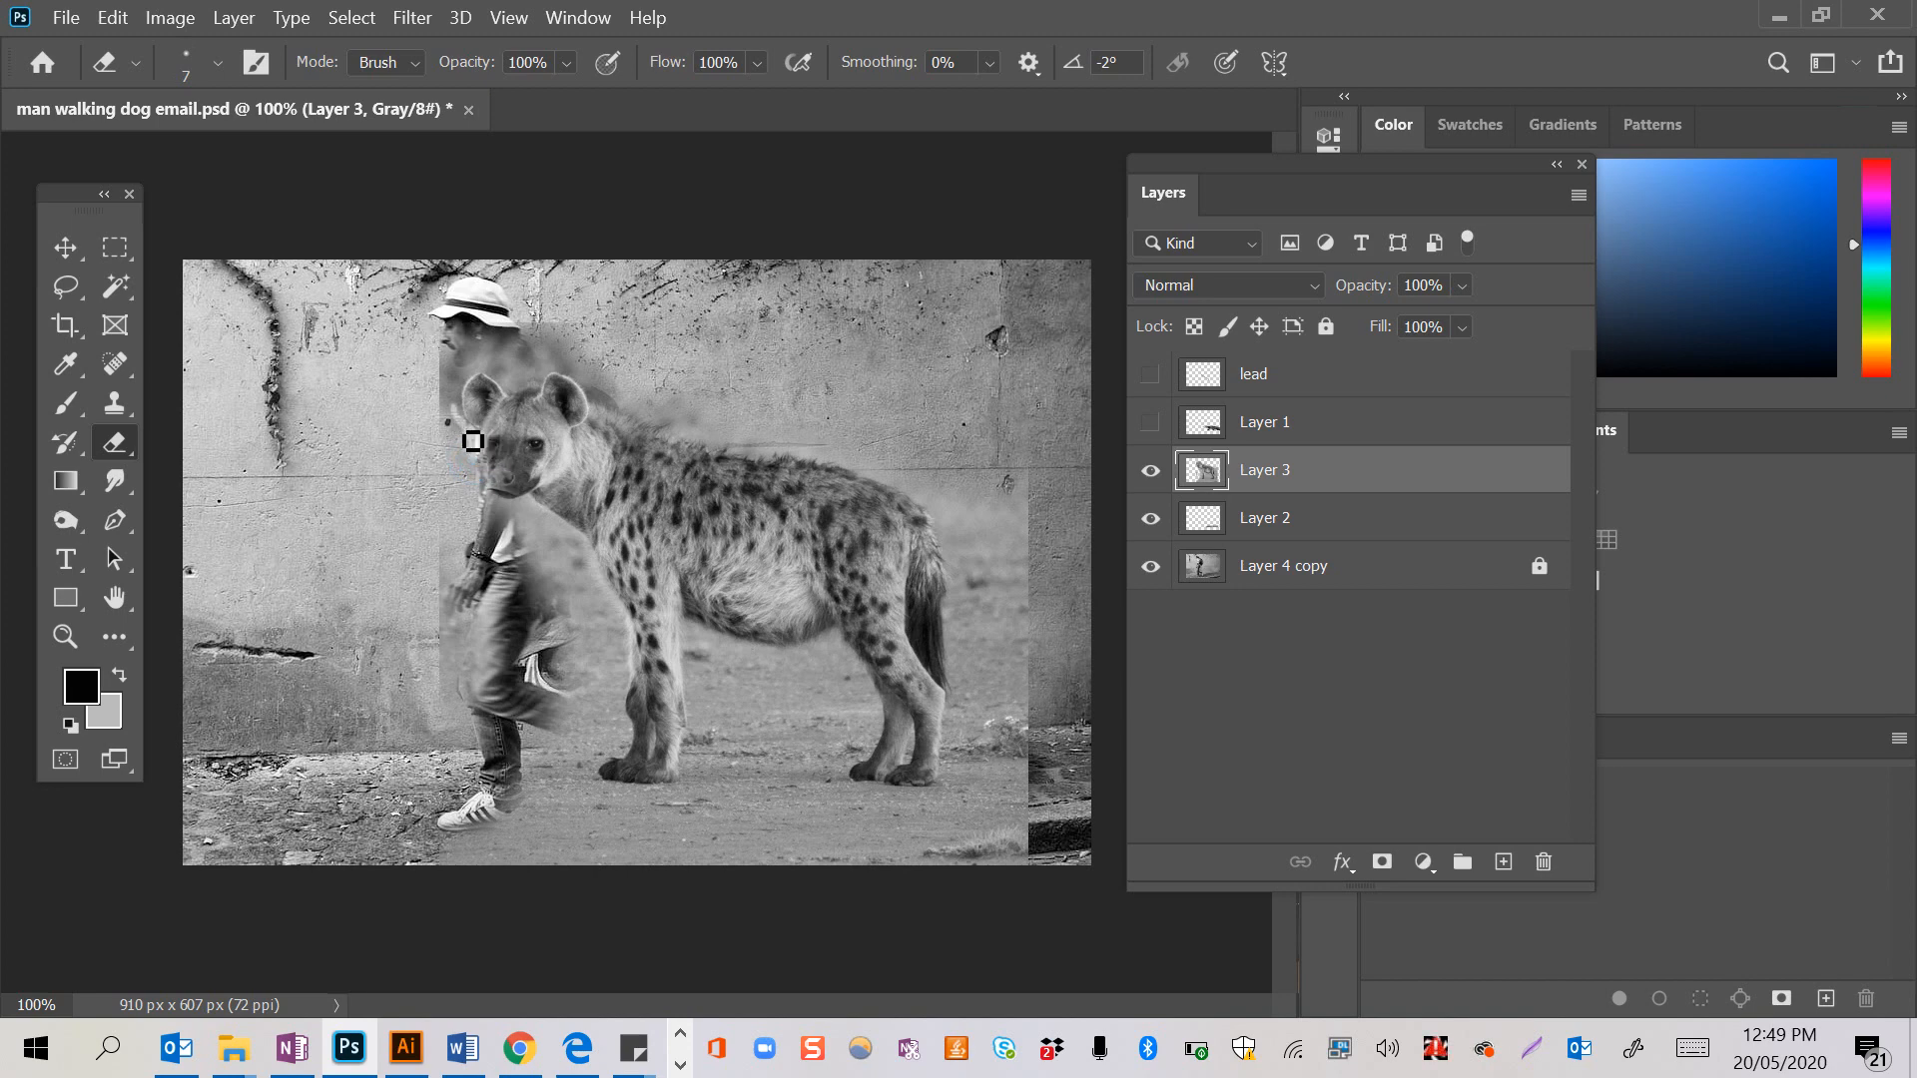
mouse_move(491, 474)
mouse_down()
mouse_move(513, 526)
mouse_move(535, 514)
mouse_move(596, 544)
mouse_move(635, 644)
mouse_move(629, 750)
mouse_move(623, 730)
mouse_up()
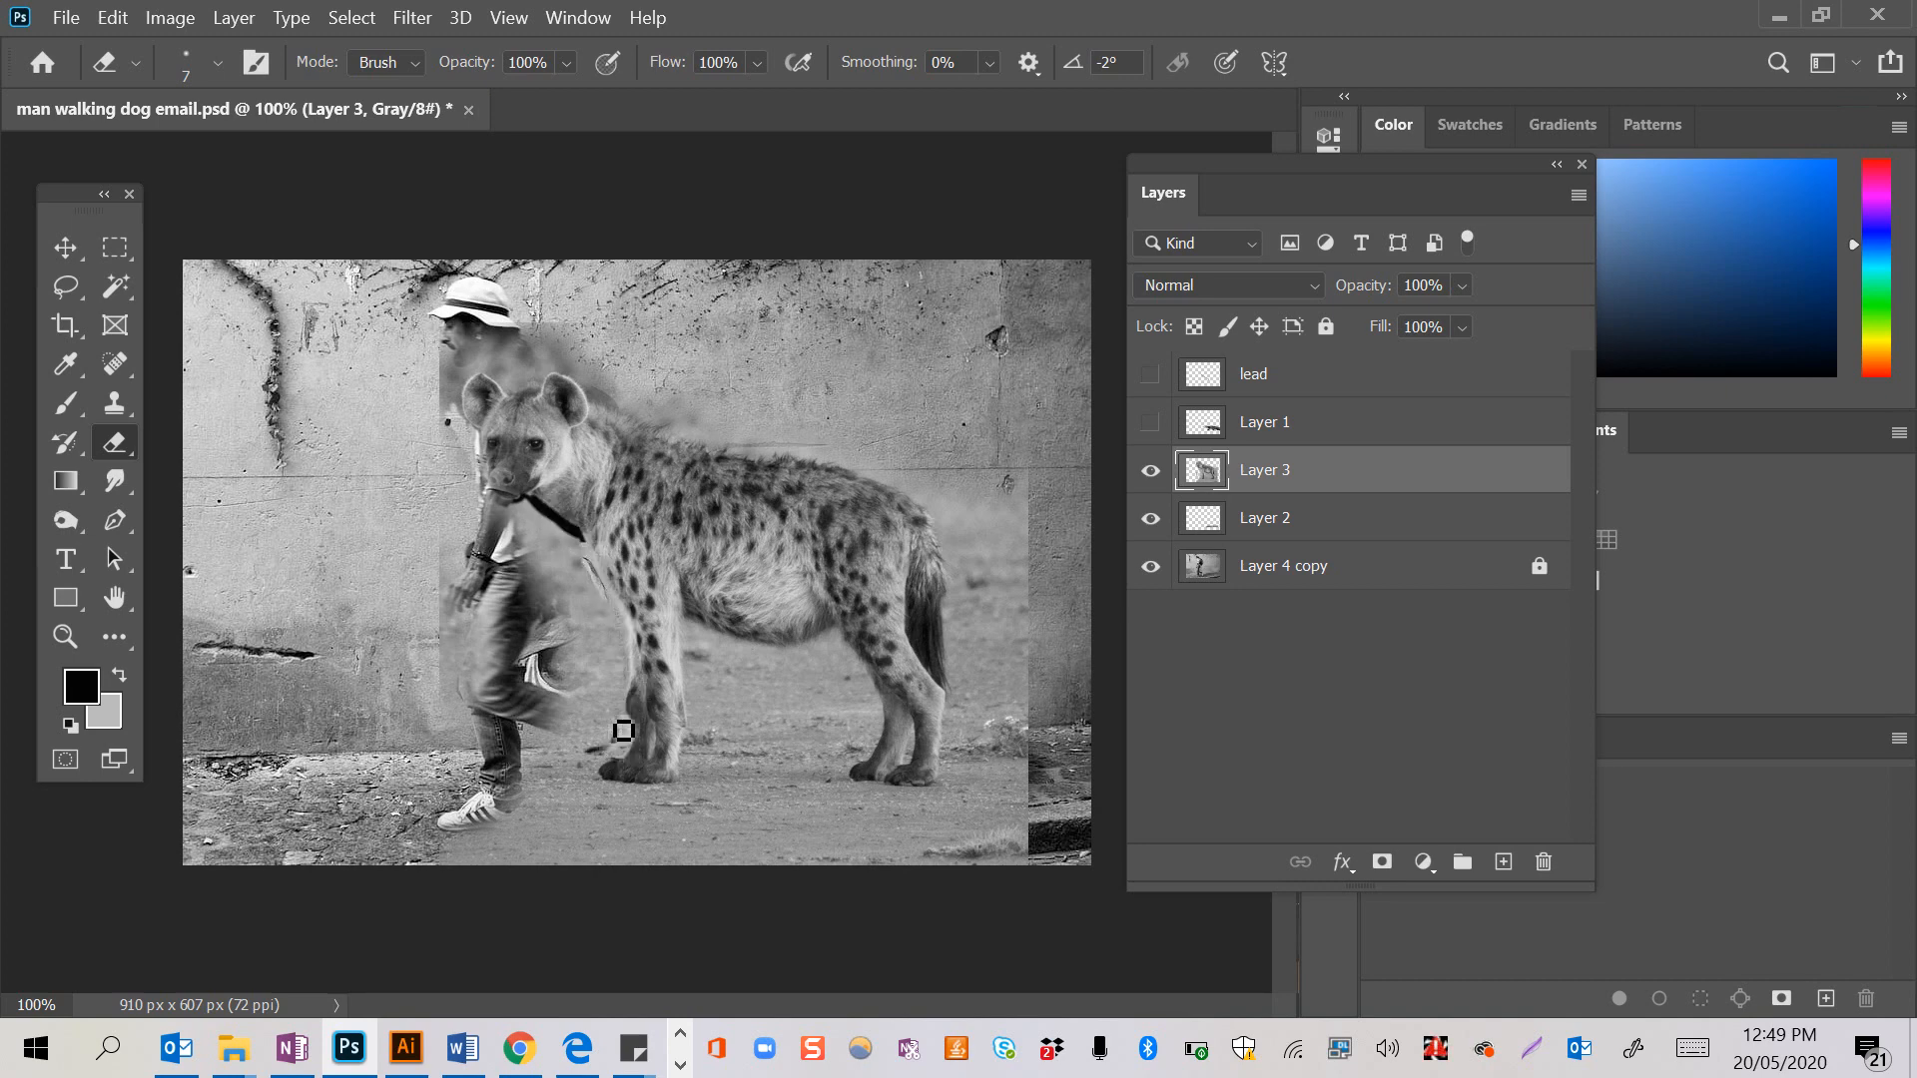
click(63, 247)
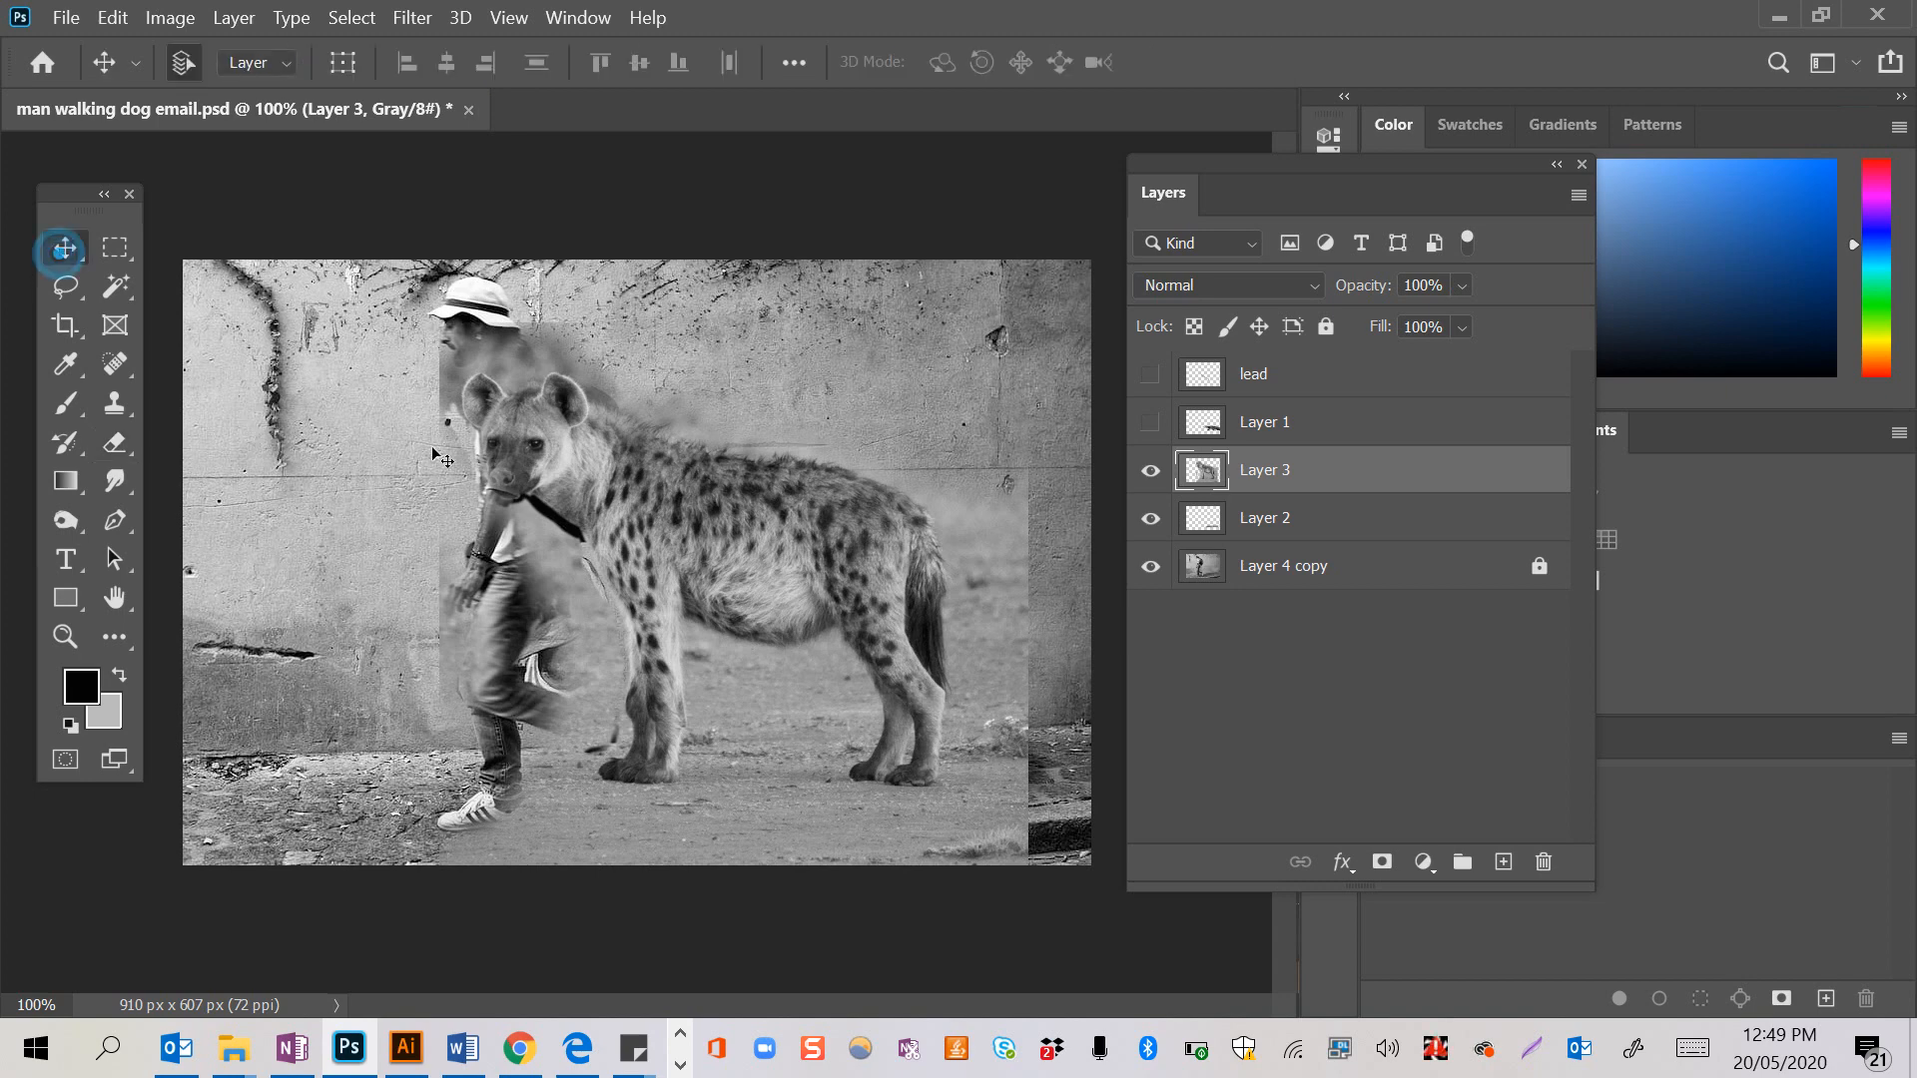
- Move the hyena picture to the right so it stands behind the man, and apply Levels to it with input levels 30, 0.86 and 222
drag(744, 609, 943, 621)
click(170, 17)
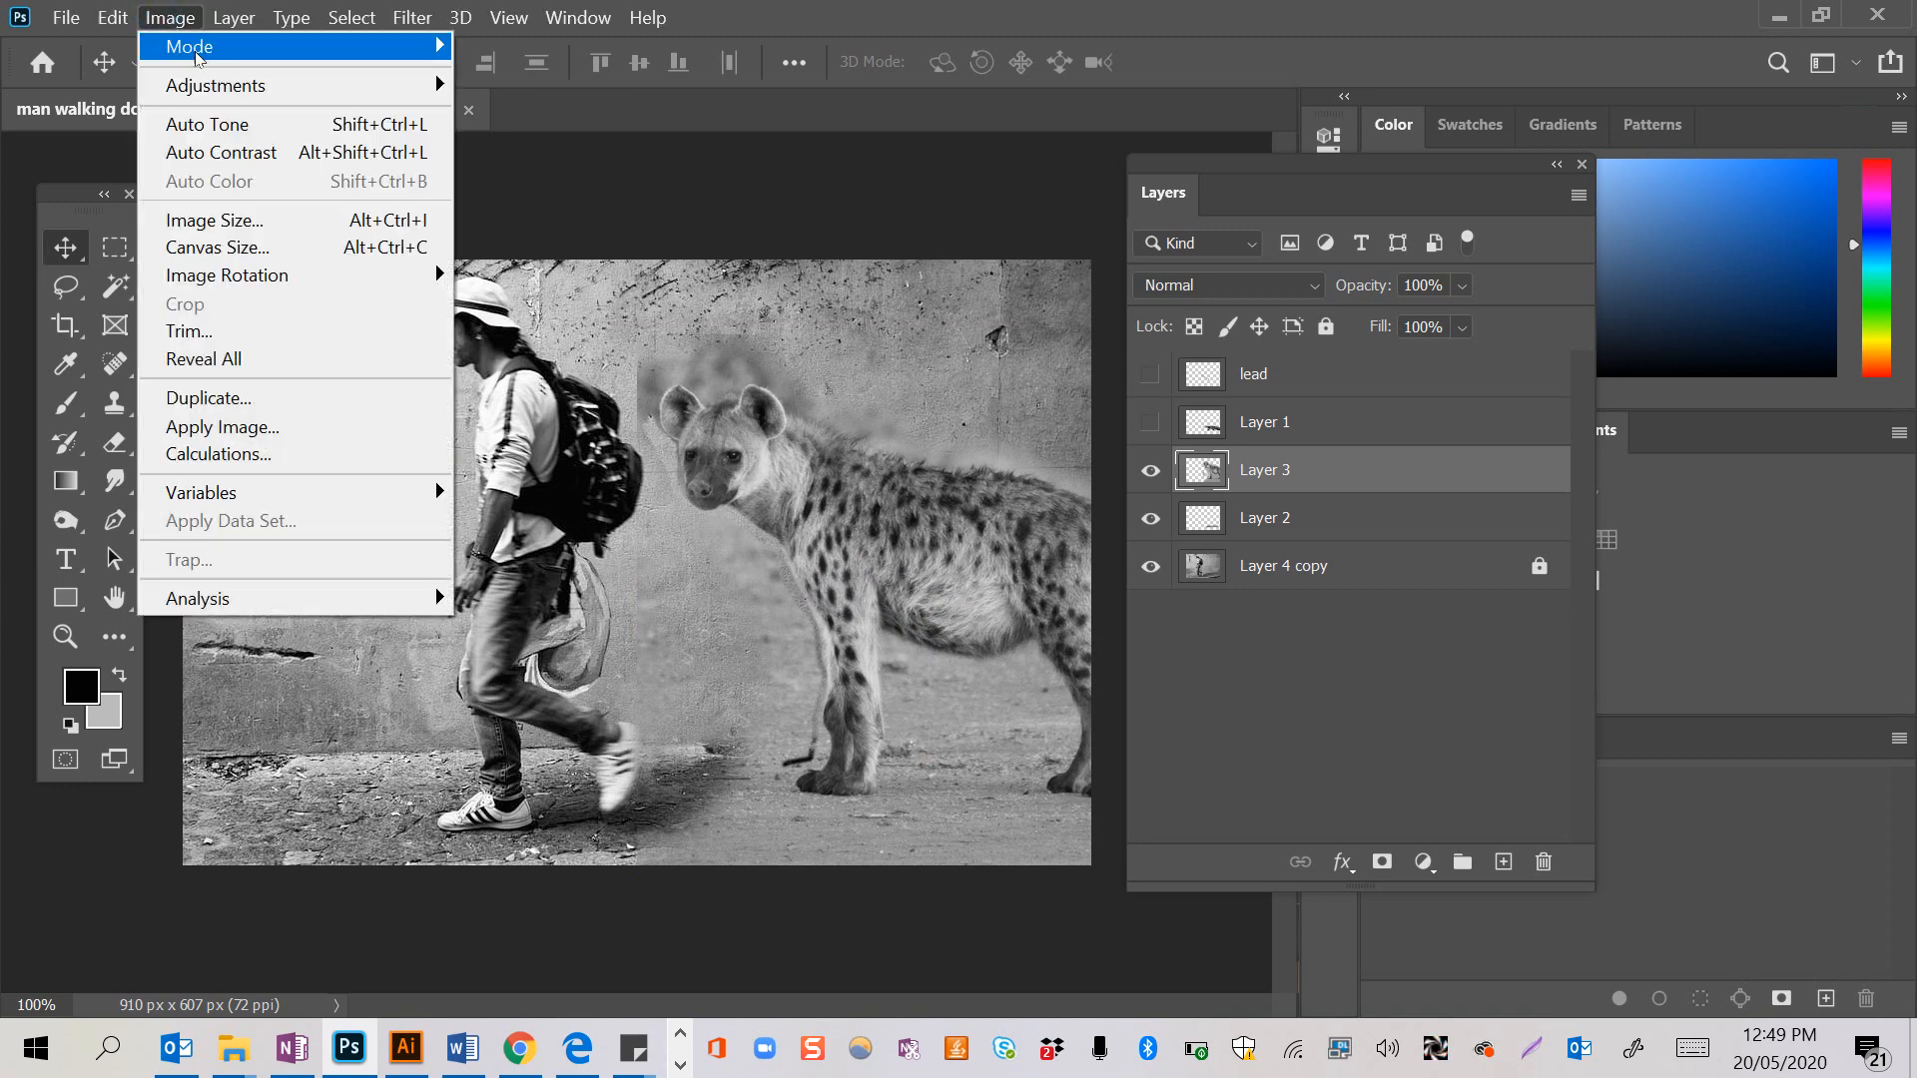
mouse_move(190, 88)
click(477, 117)
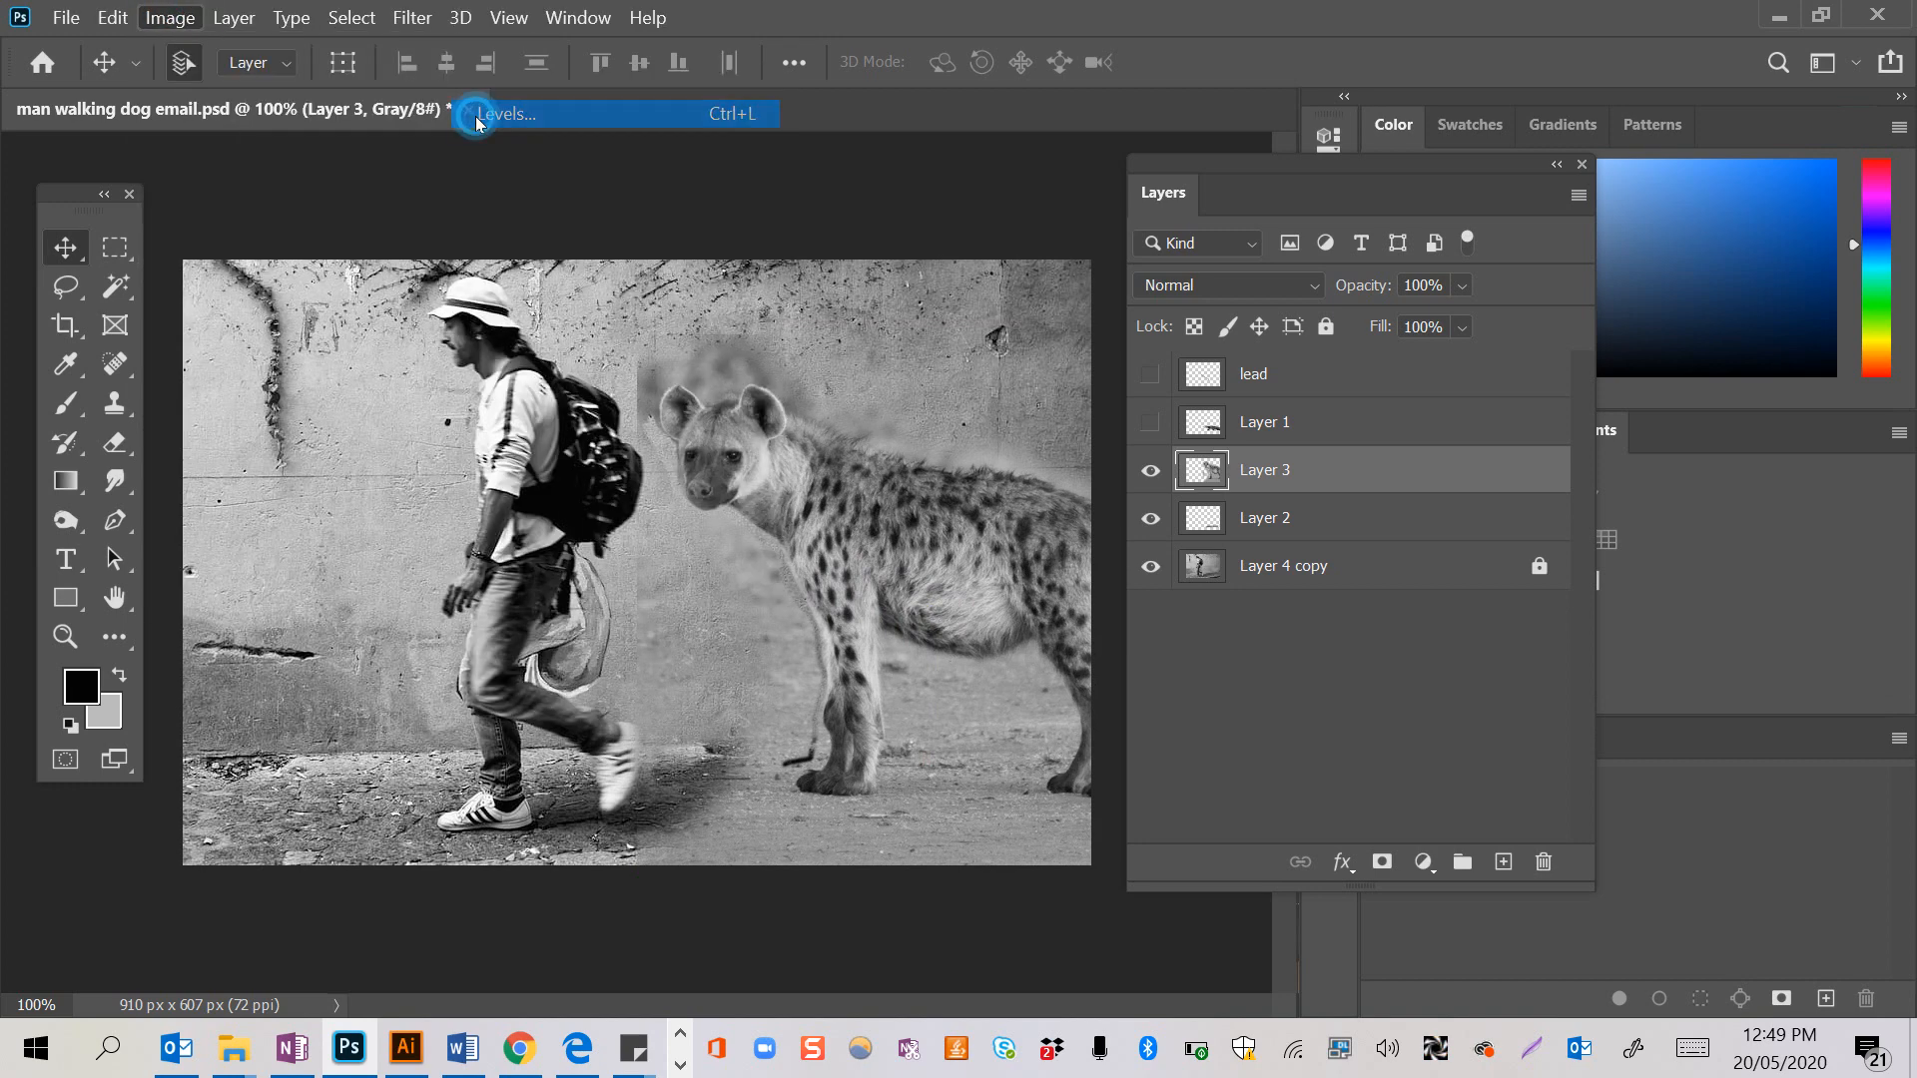
mouse_move(1137, 433)
mouse_down()
mouse_move(1164, 444)
mouse_move(1141, 445)
mouse_up()
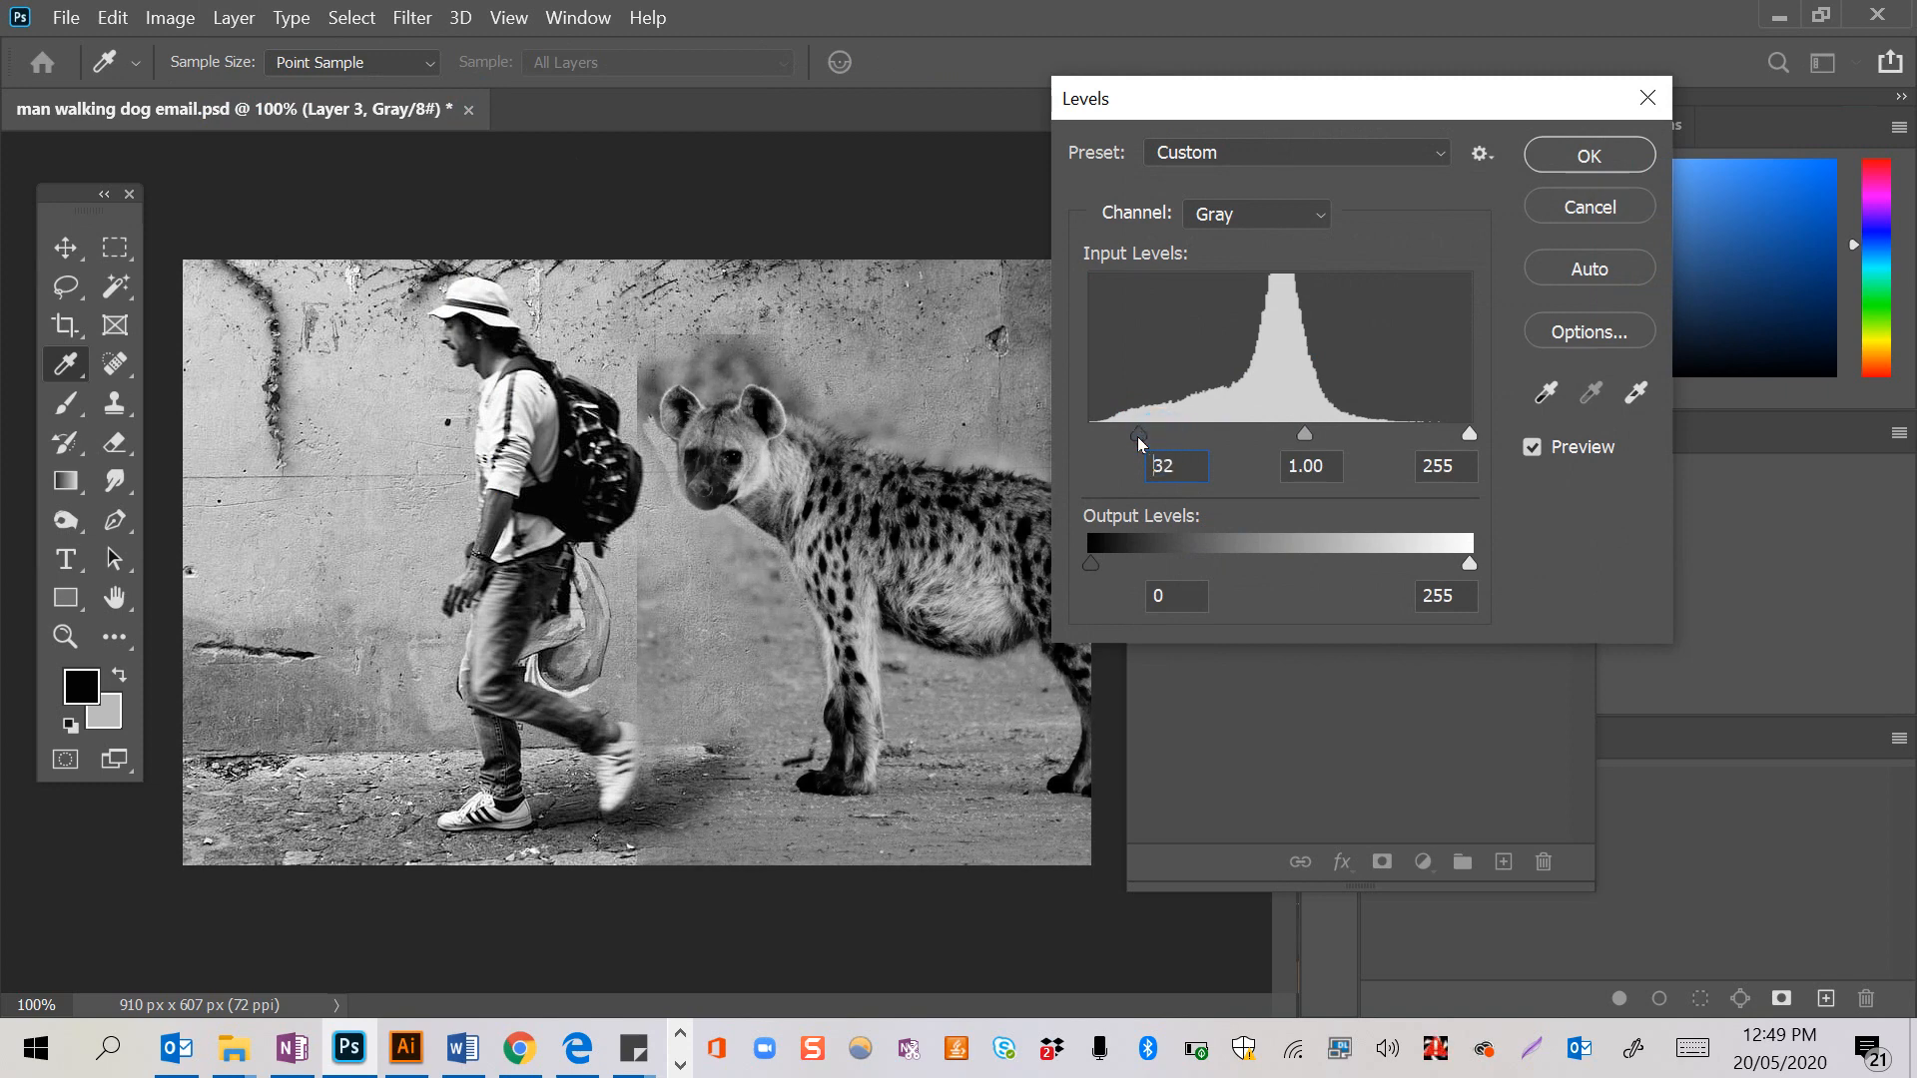
mouse_move(1315, 435)
mouse_down()
mouse_move(1340, 428)
mouse_move(1320, 428)
mouse_up()
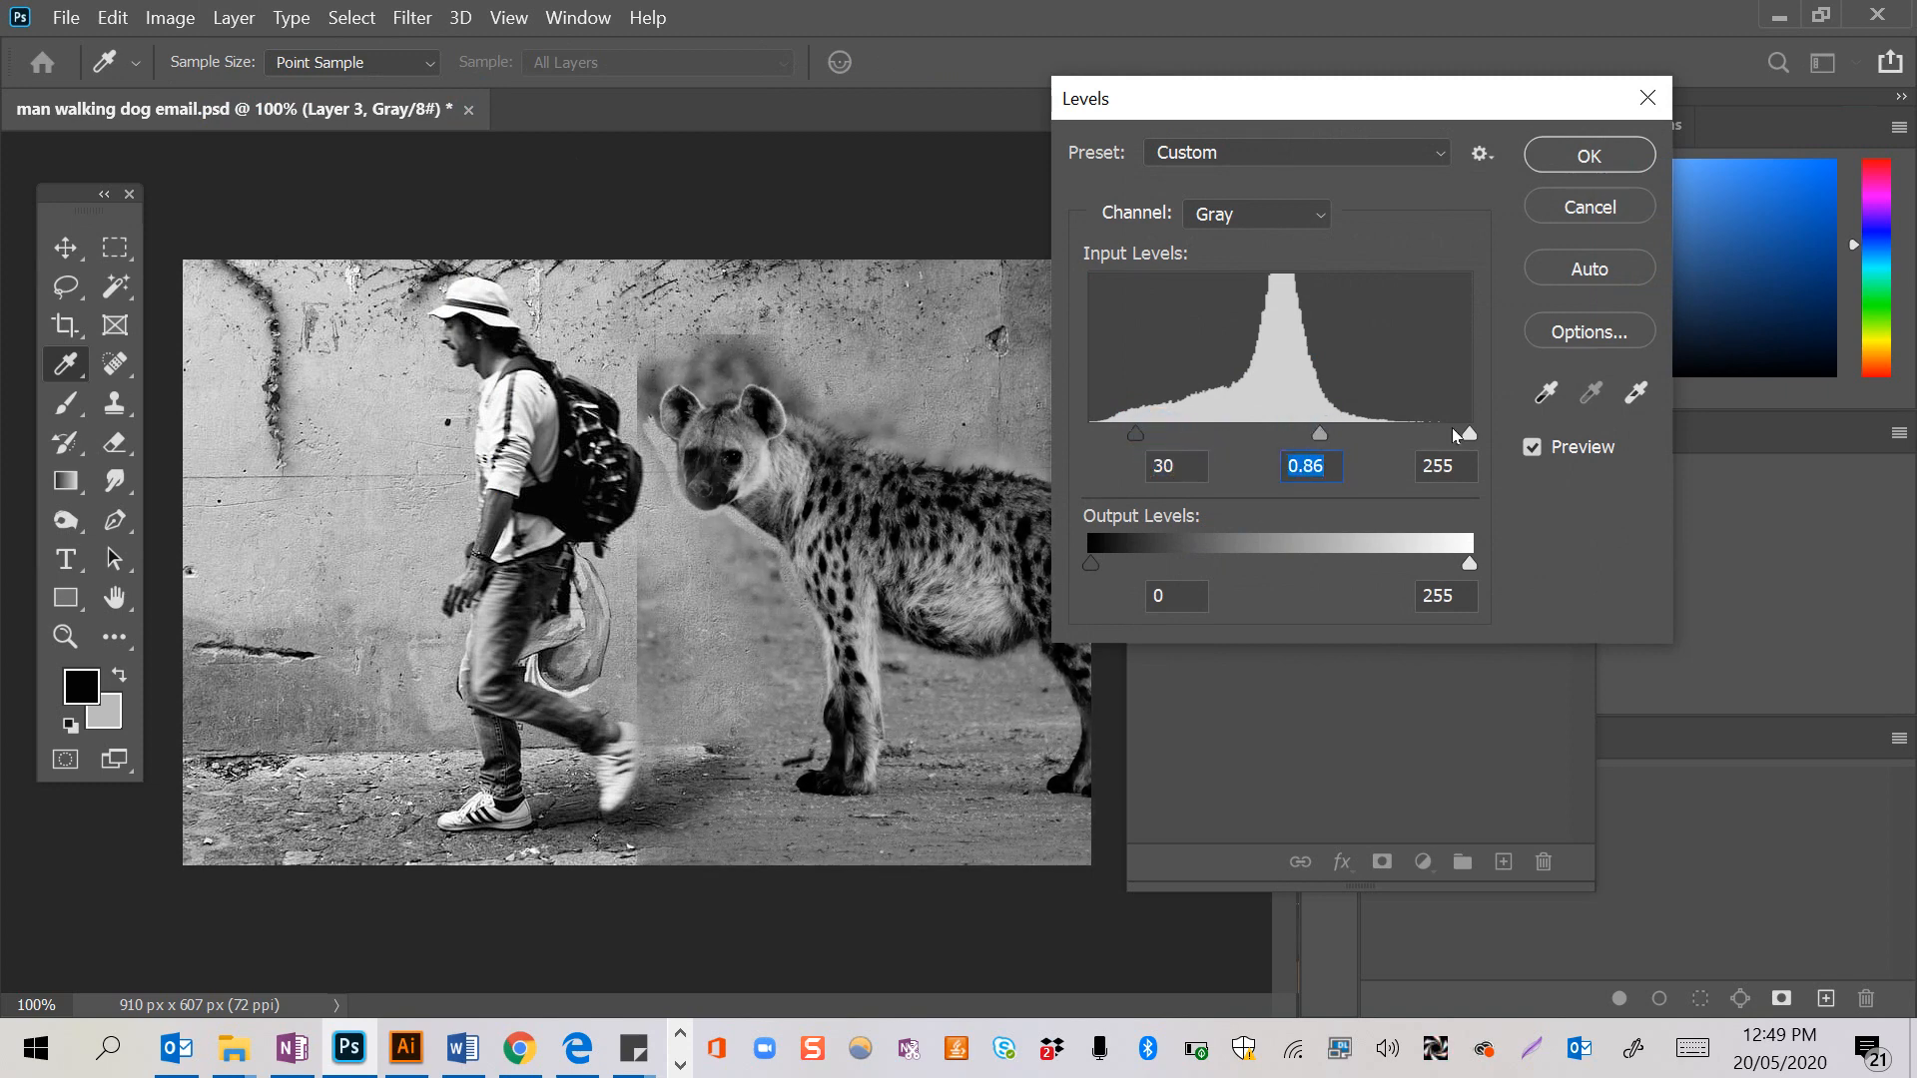
drag(1469, 433, 1420, 434)
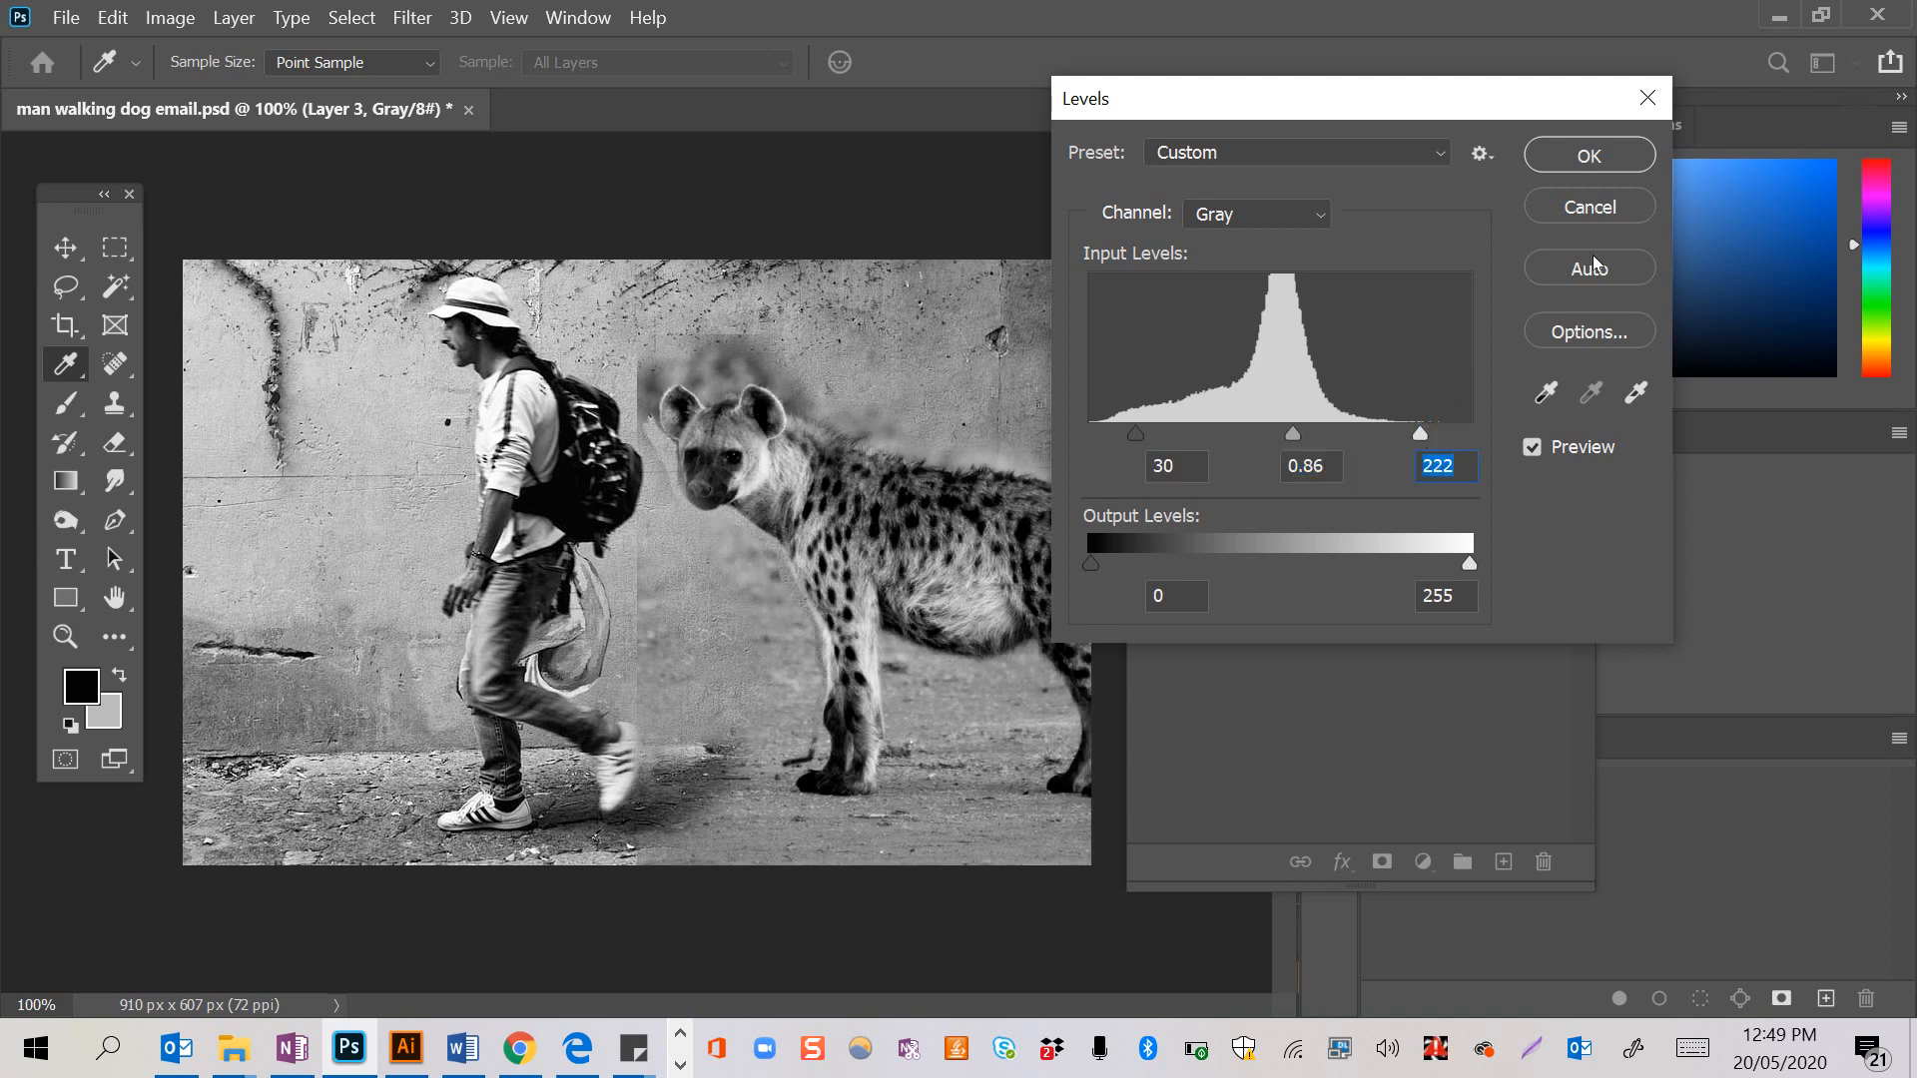
click(1568, 156)
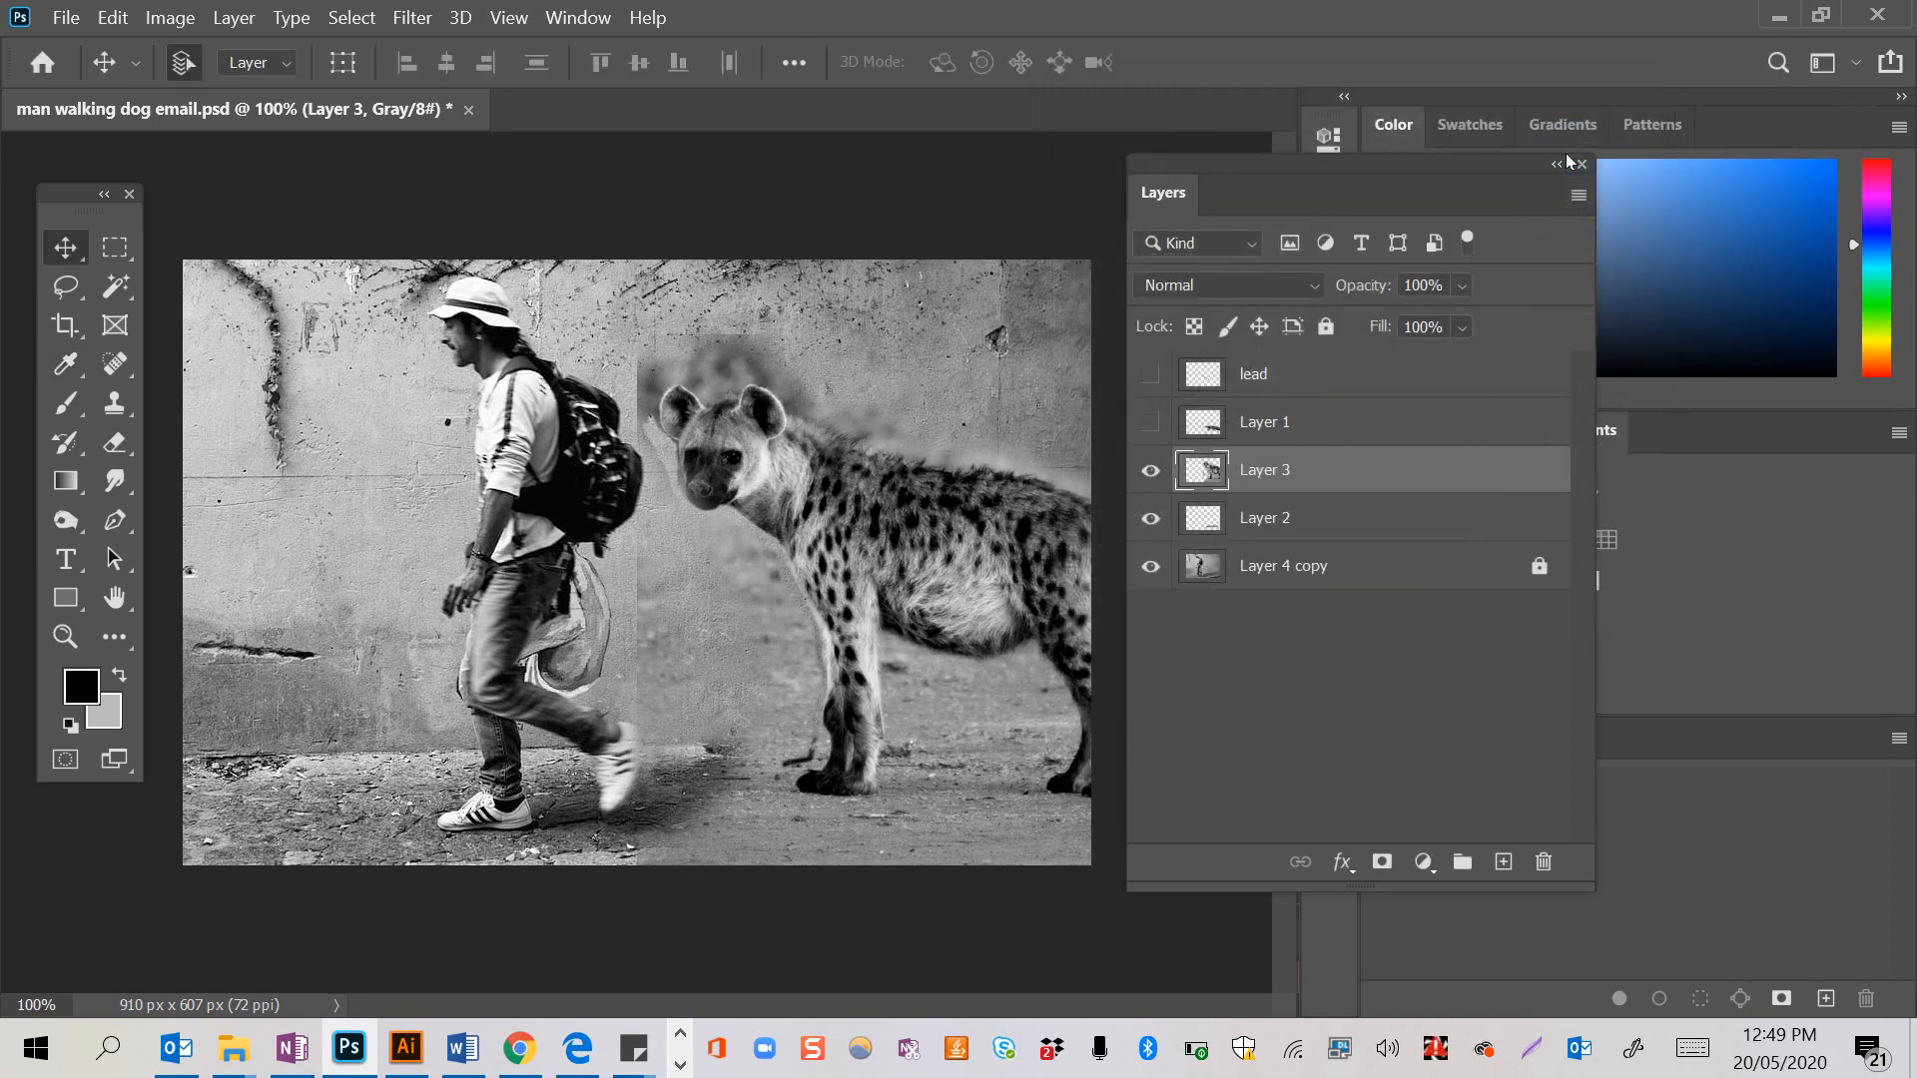